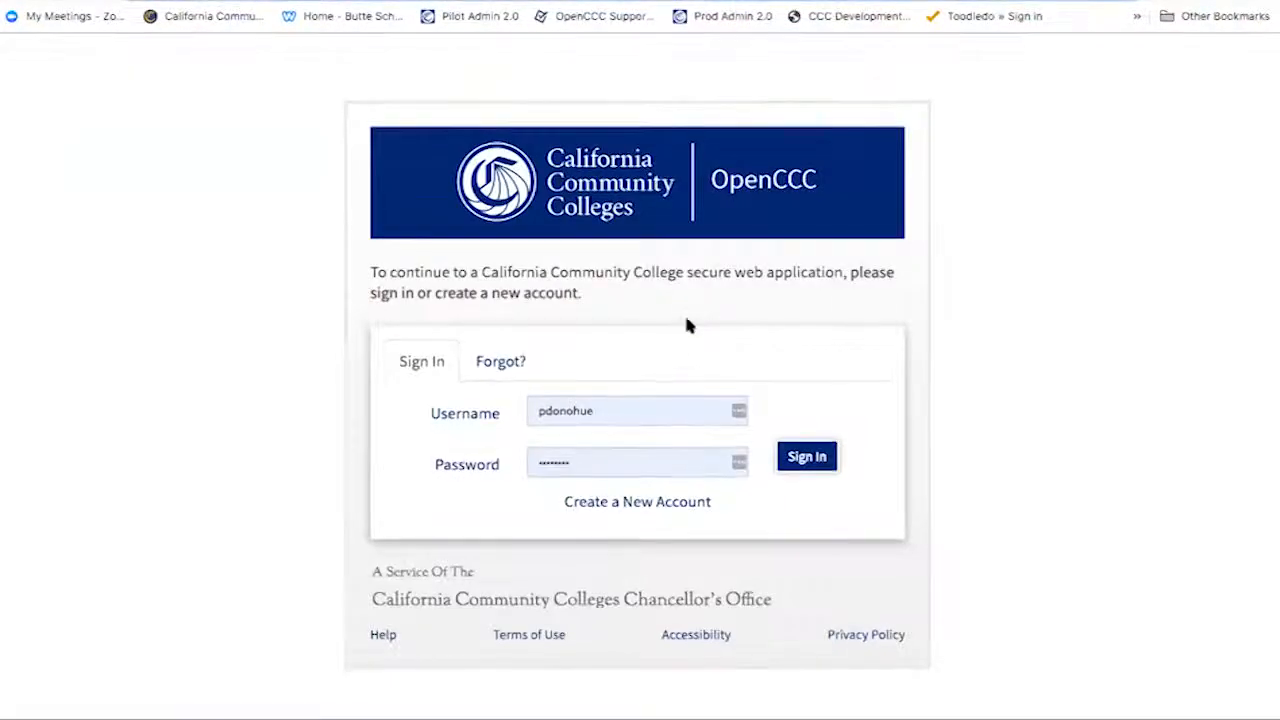
- Sign in to OpenCCC and browse the in-progress and submitted international applications
left_click(806, 458)
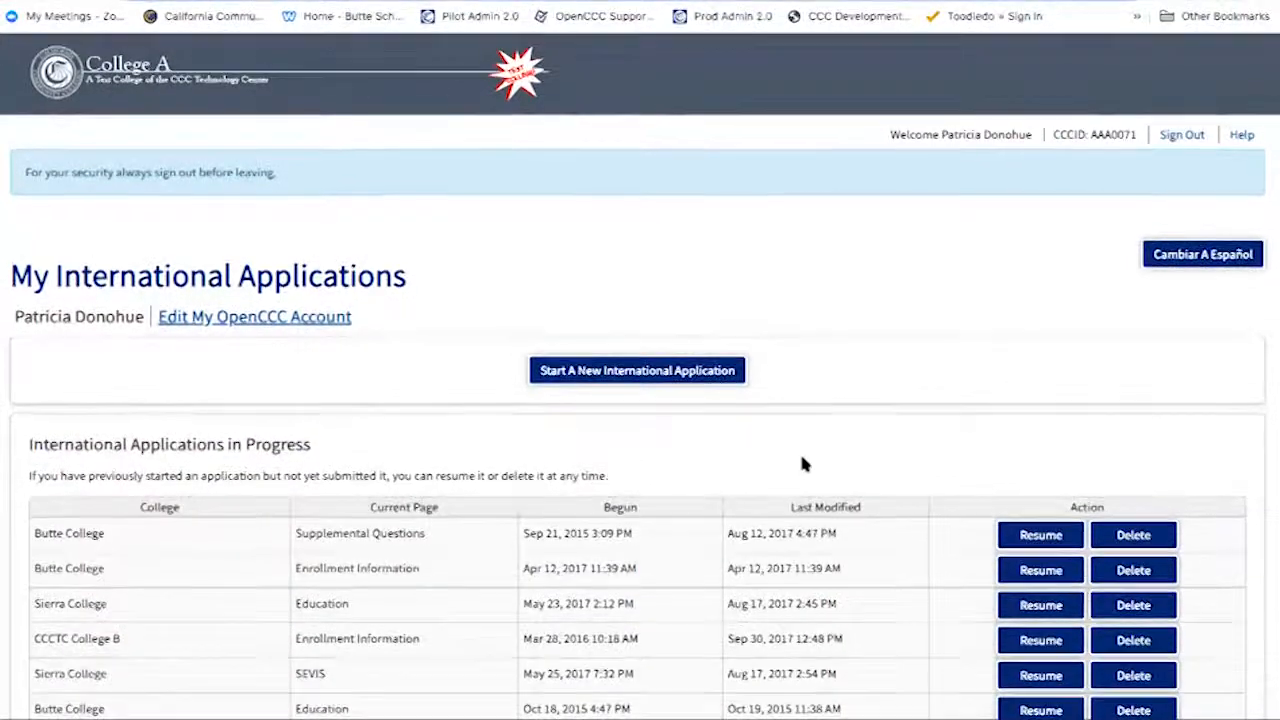
scroll(802, 463, "down", 1)
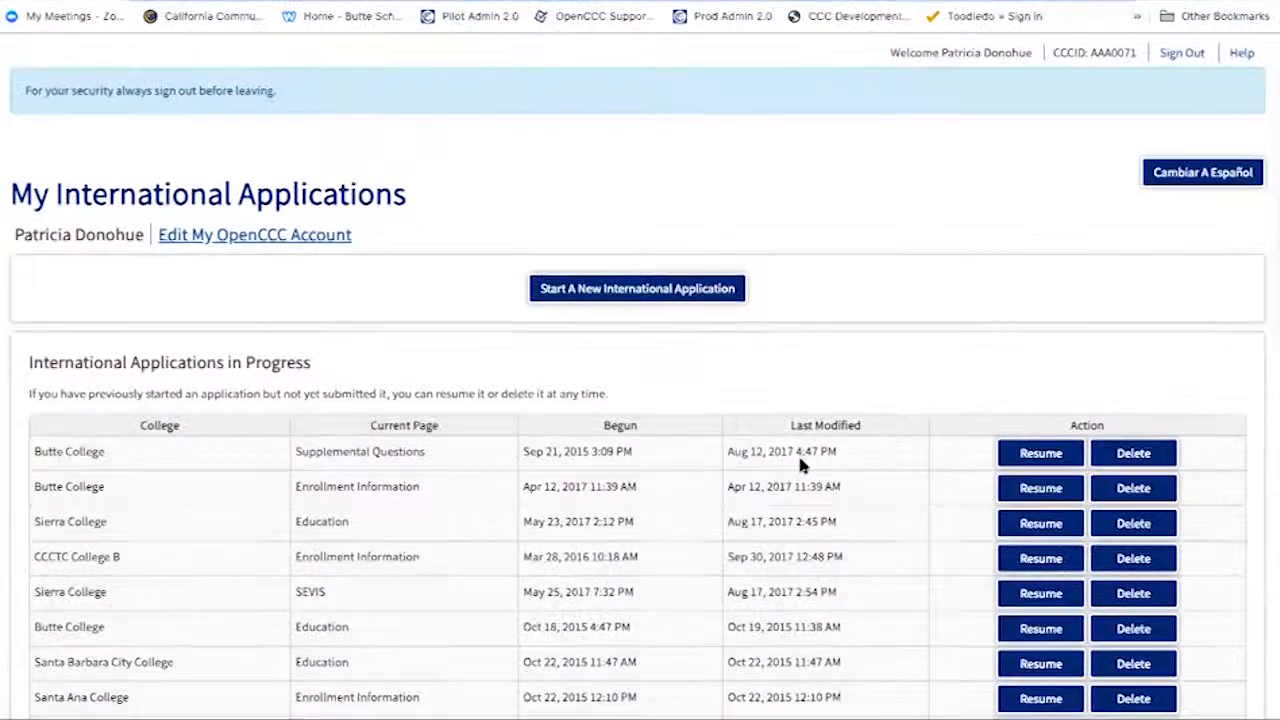
scroll(800, 460, "down", 1)
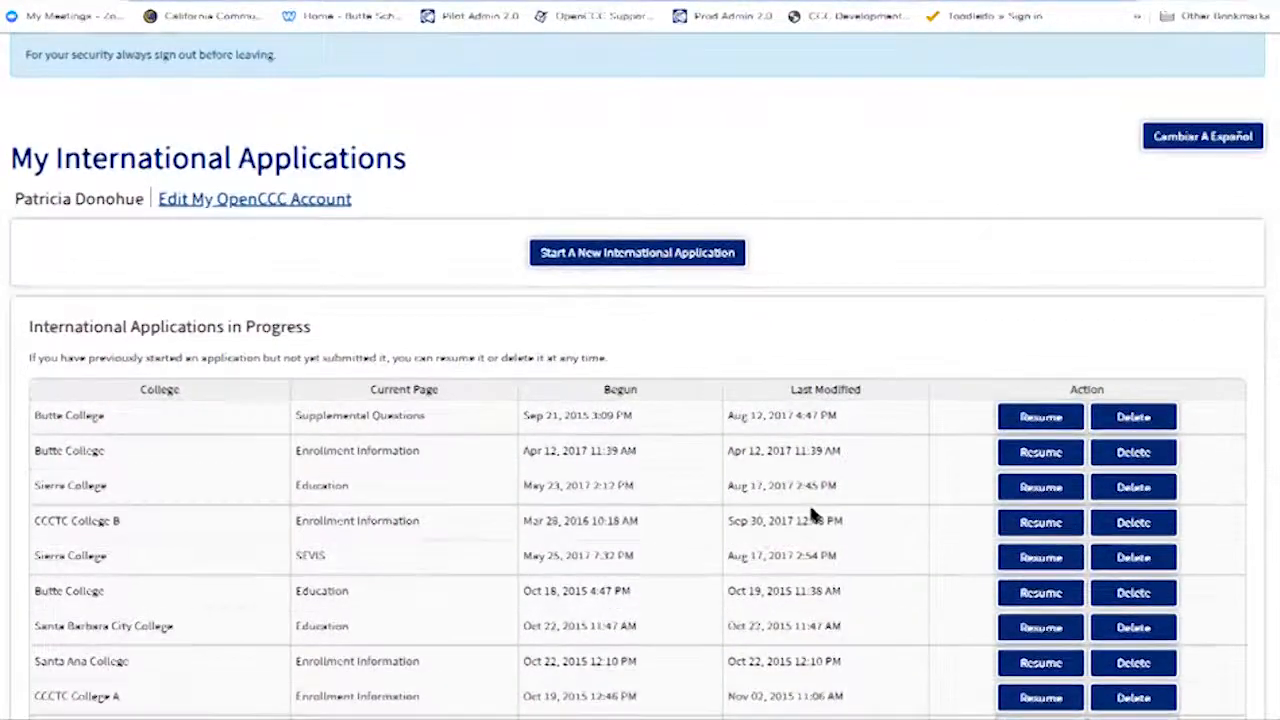
scroll(868, 495, "down", 5)
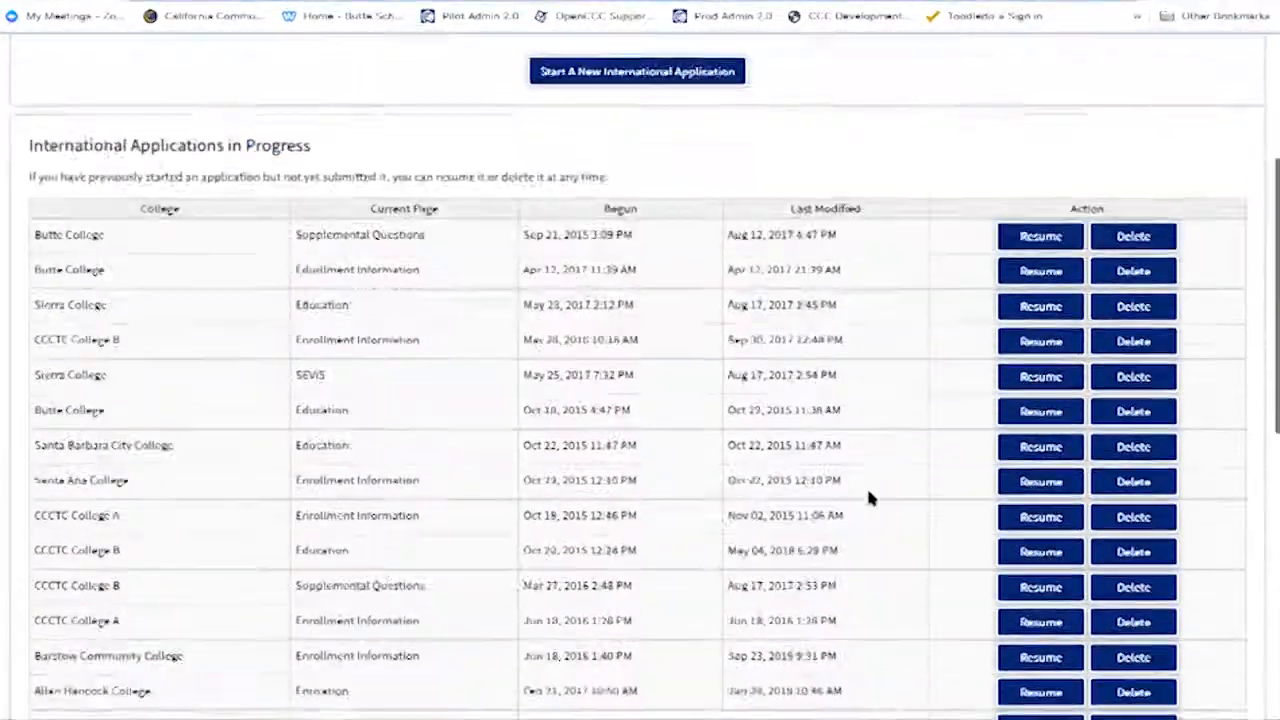
scroll(868, 497, "down", 3)
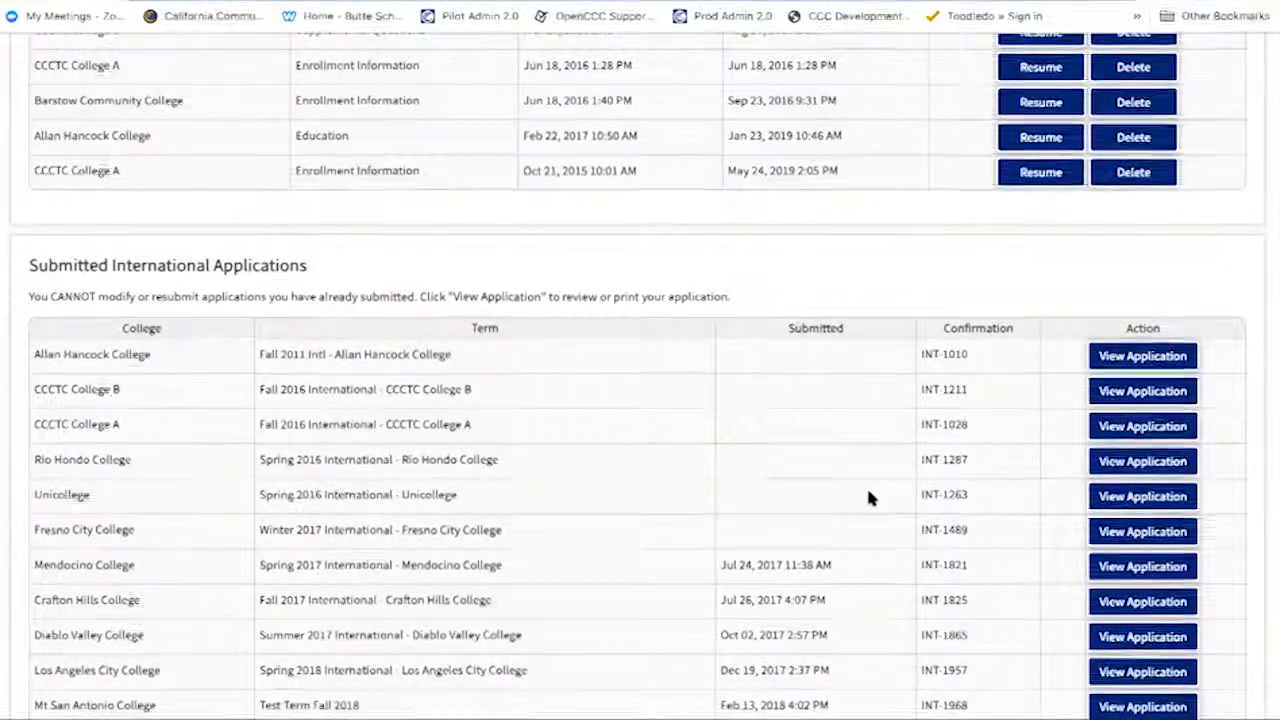
scroll(868, 497, "up", 1)
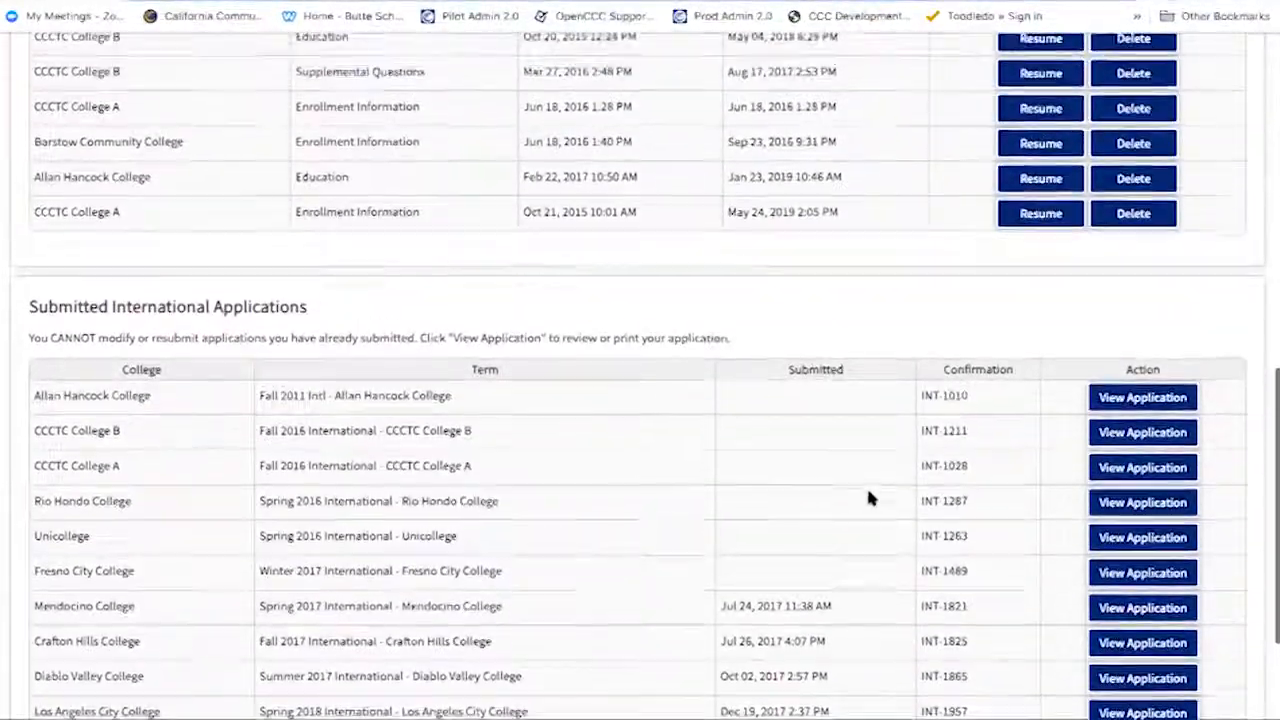
scroll(868, 497, "up", 6)
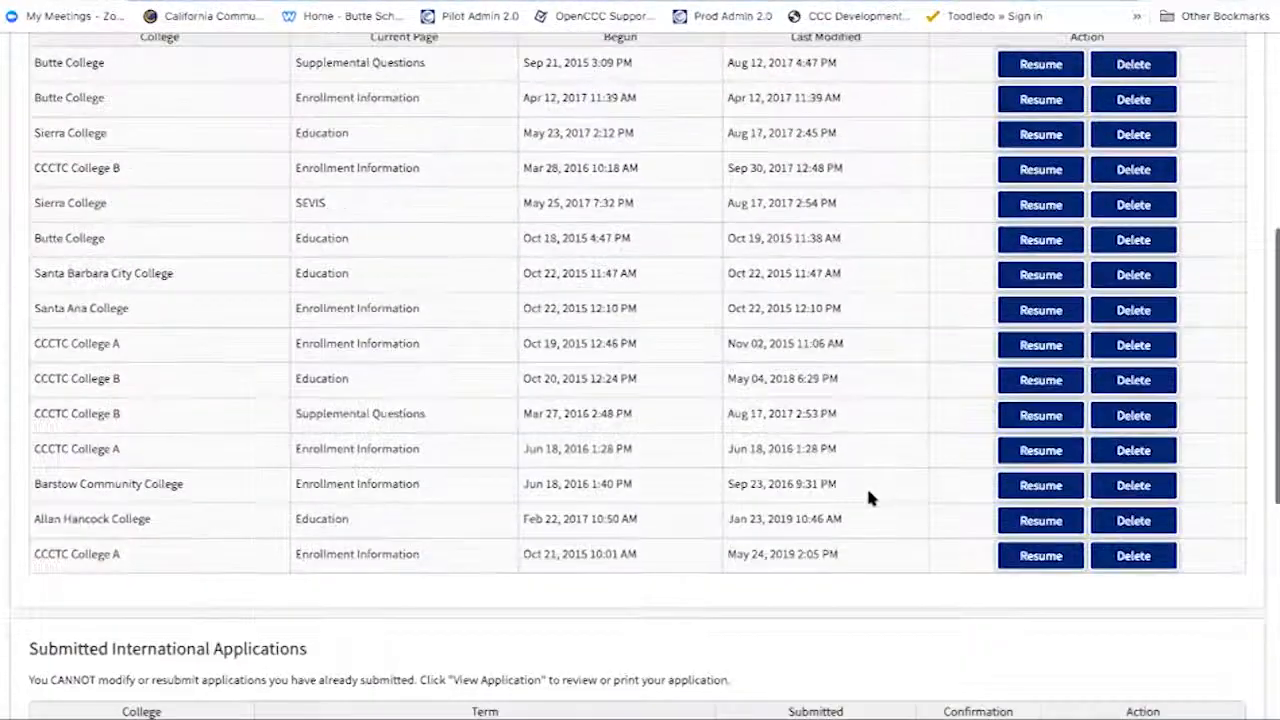
scroll(868, 497, "up", 3)
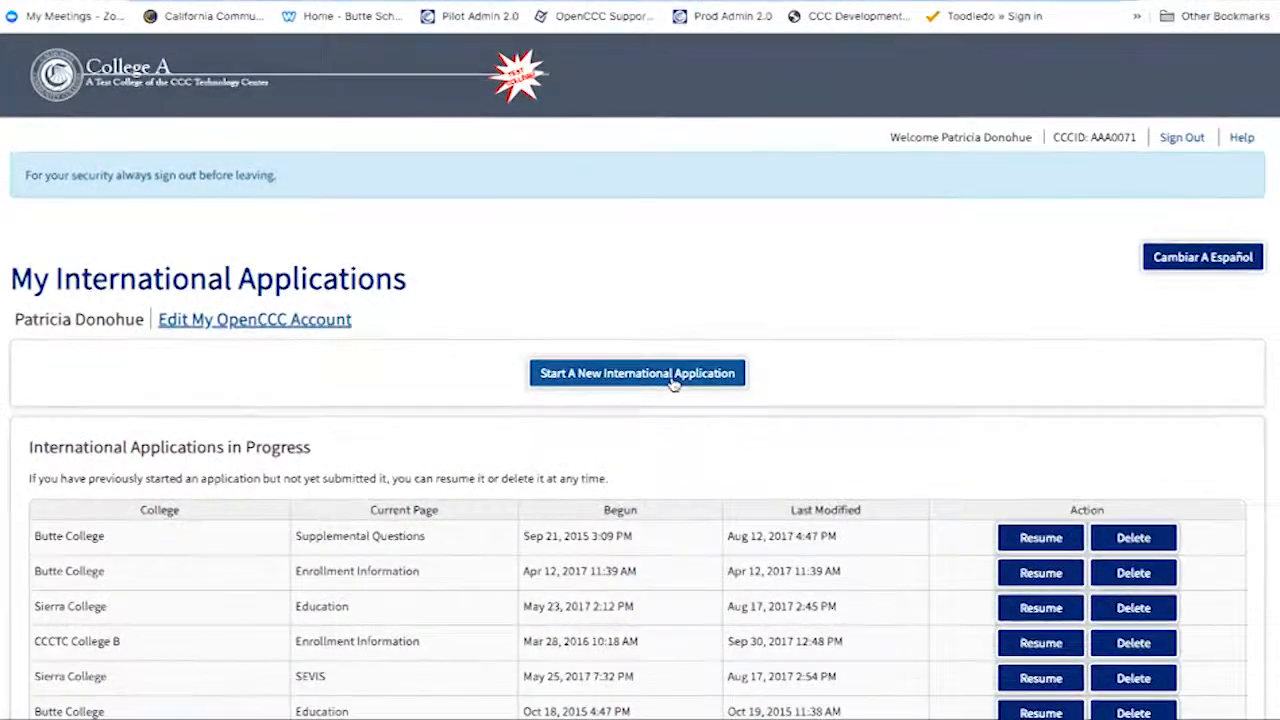
- Start a new application for Summer 2019 with a 2-year associate degree goal (no transfer) and All Categories
left_click(674, 384)
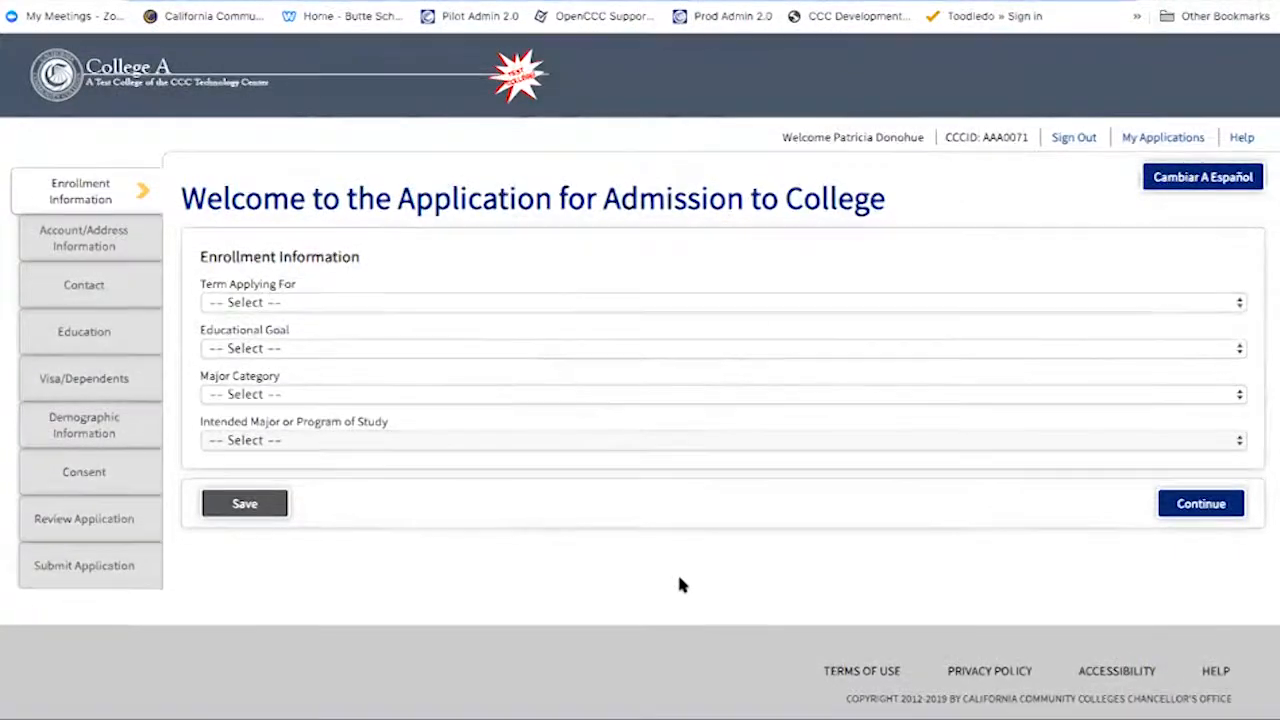
left_click(672, 302)
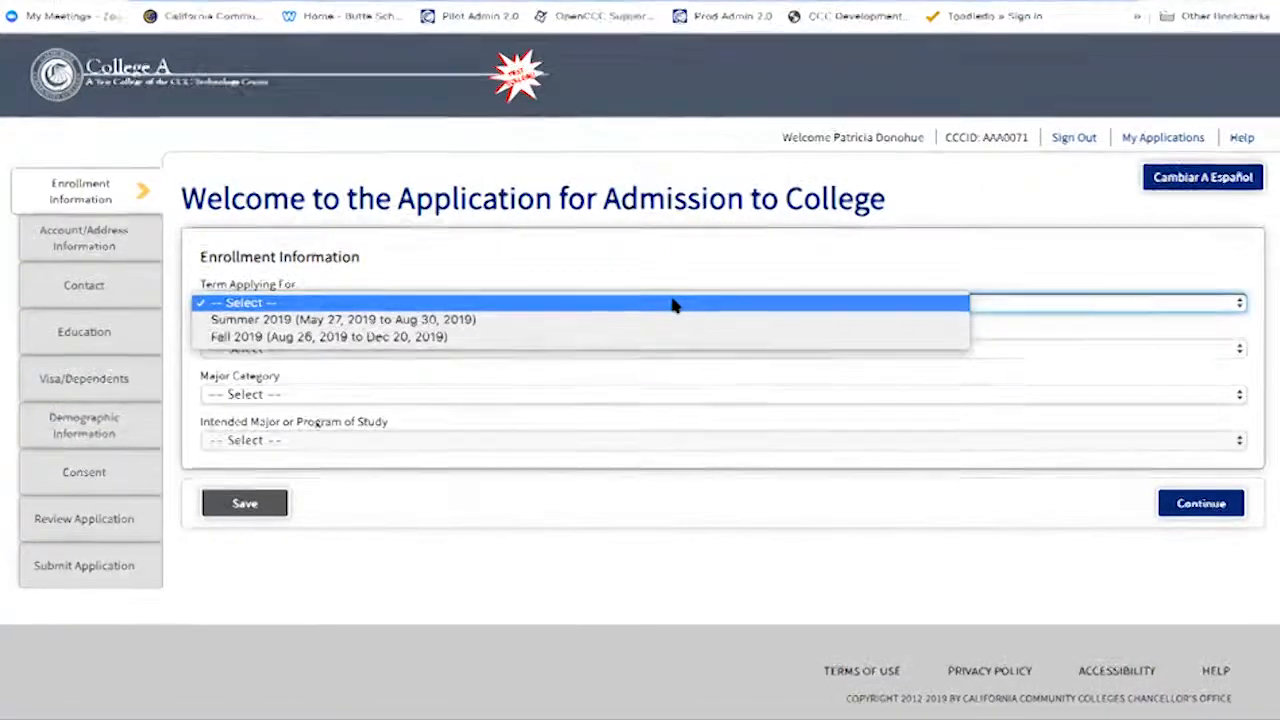
left_click(674, 320)
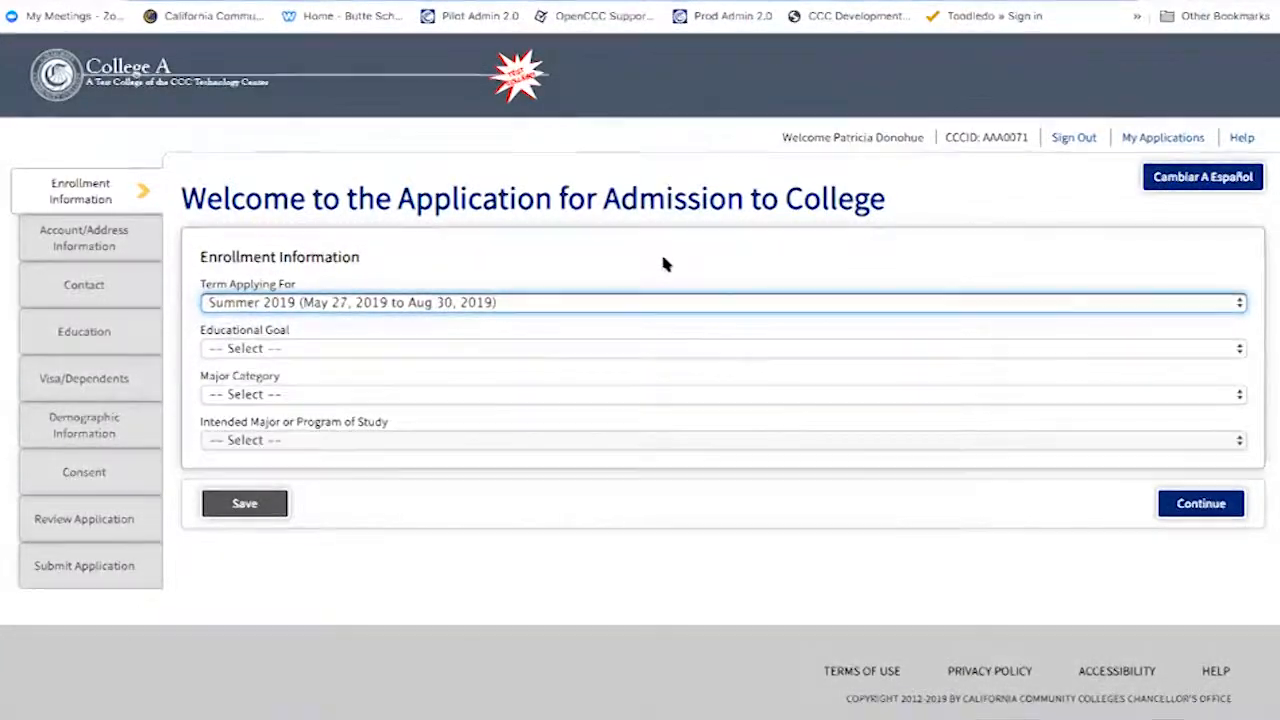
left_click(662, 257)
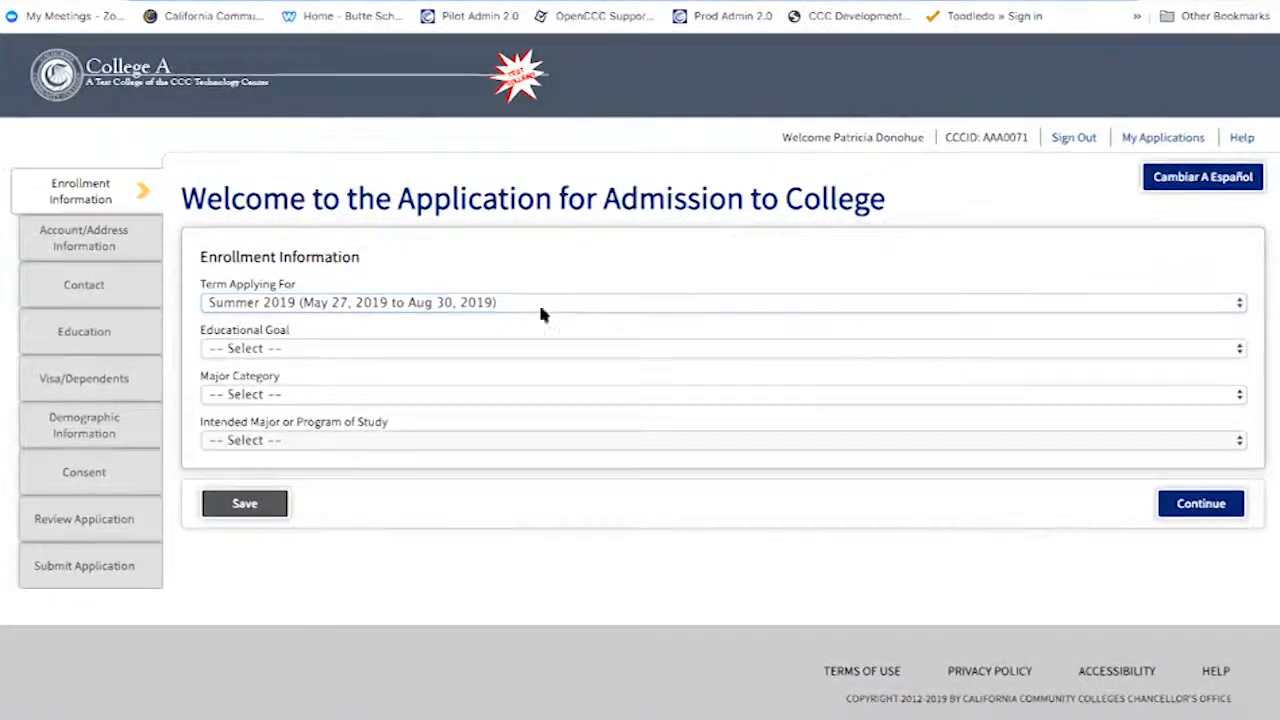
left_click(499, 352)
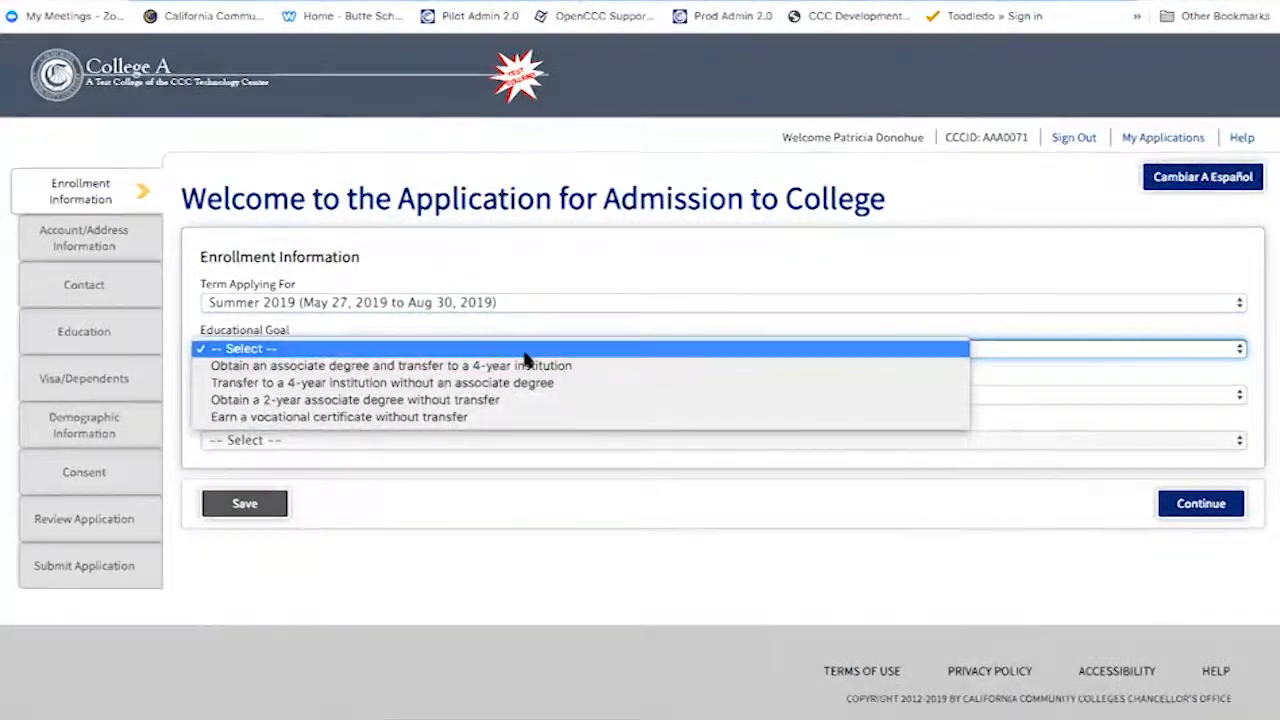
left_click(536, 400)
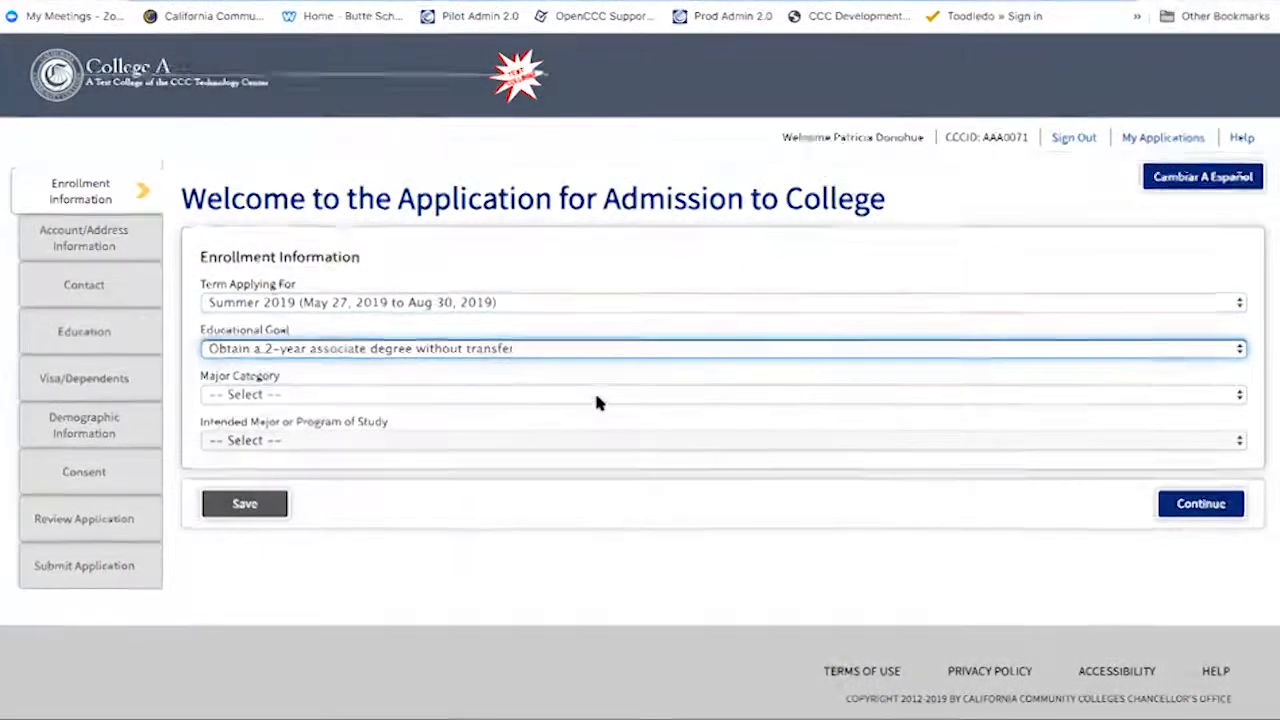
left_click(605, 396)
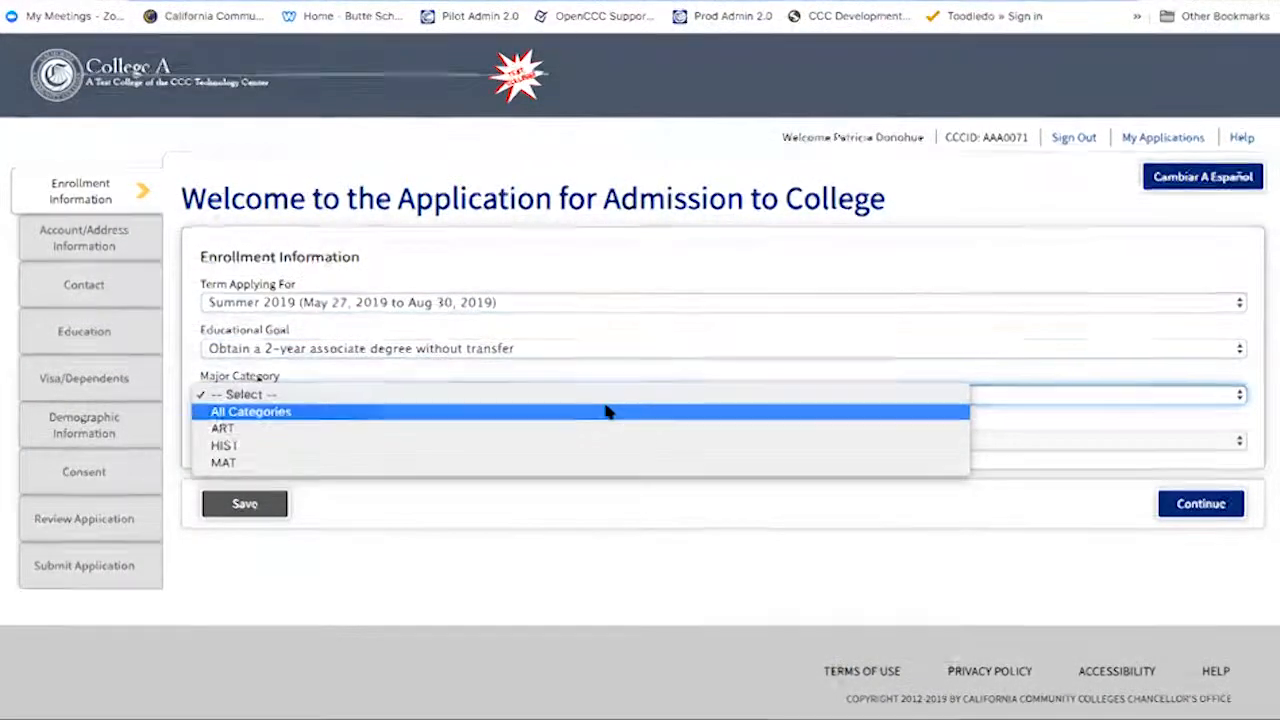
left_click(607, 411)
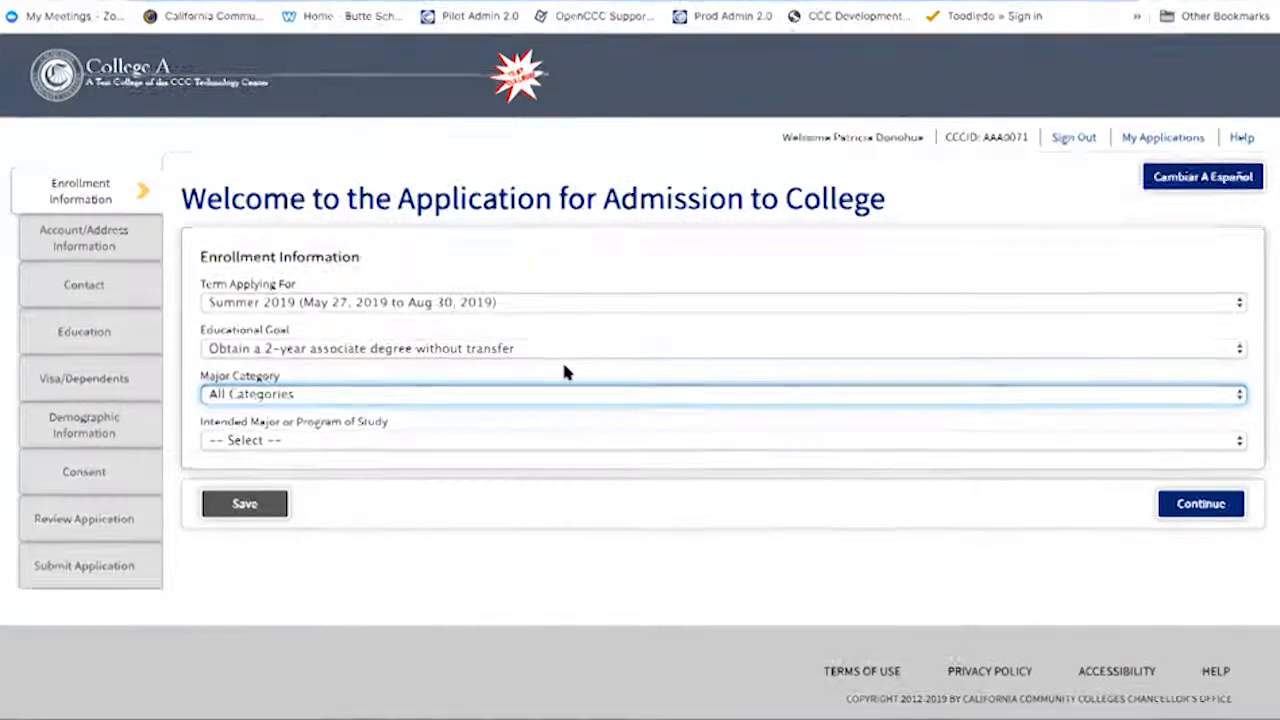
- Choose the DVC Administration of Justice – Correctional Specialist (CC) major and save the enrollment information
left_click(517, 440)
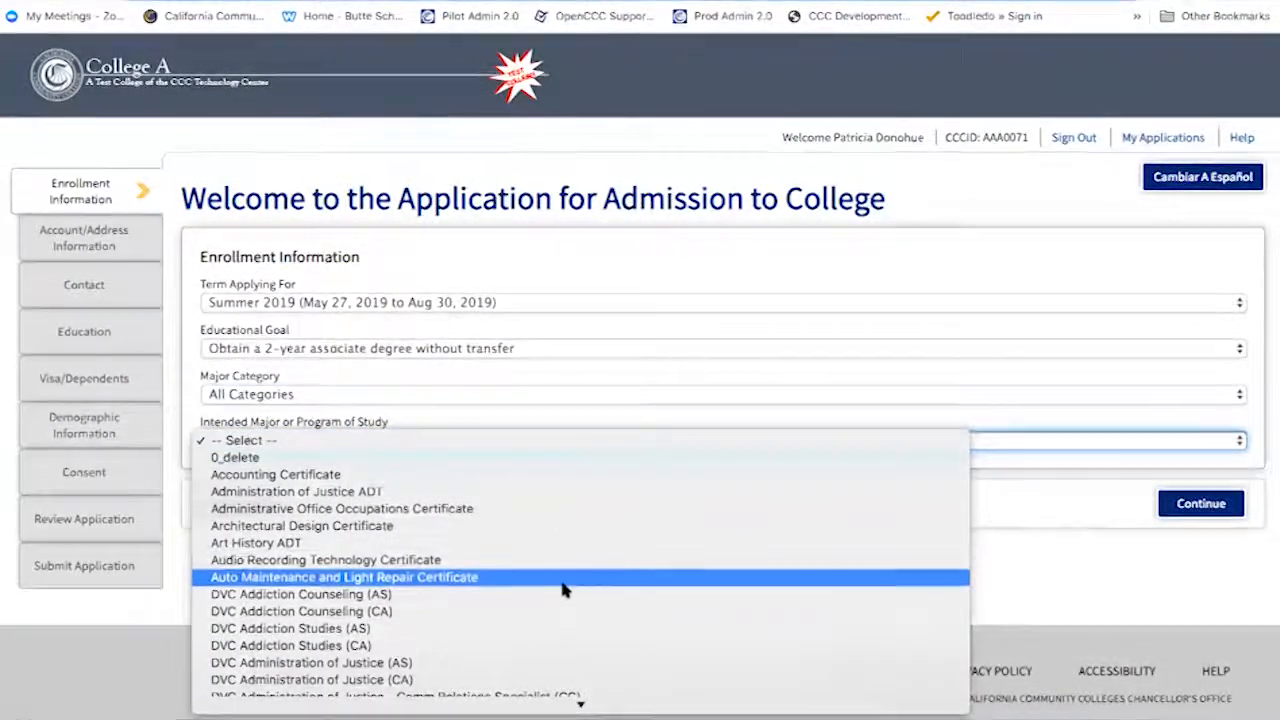
scroll(562, 590, "down", 3)
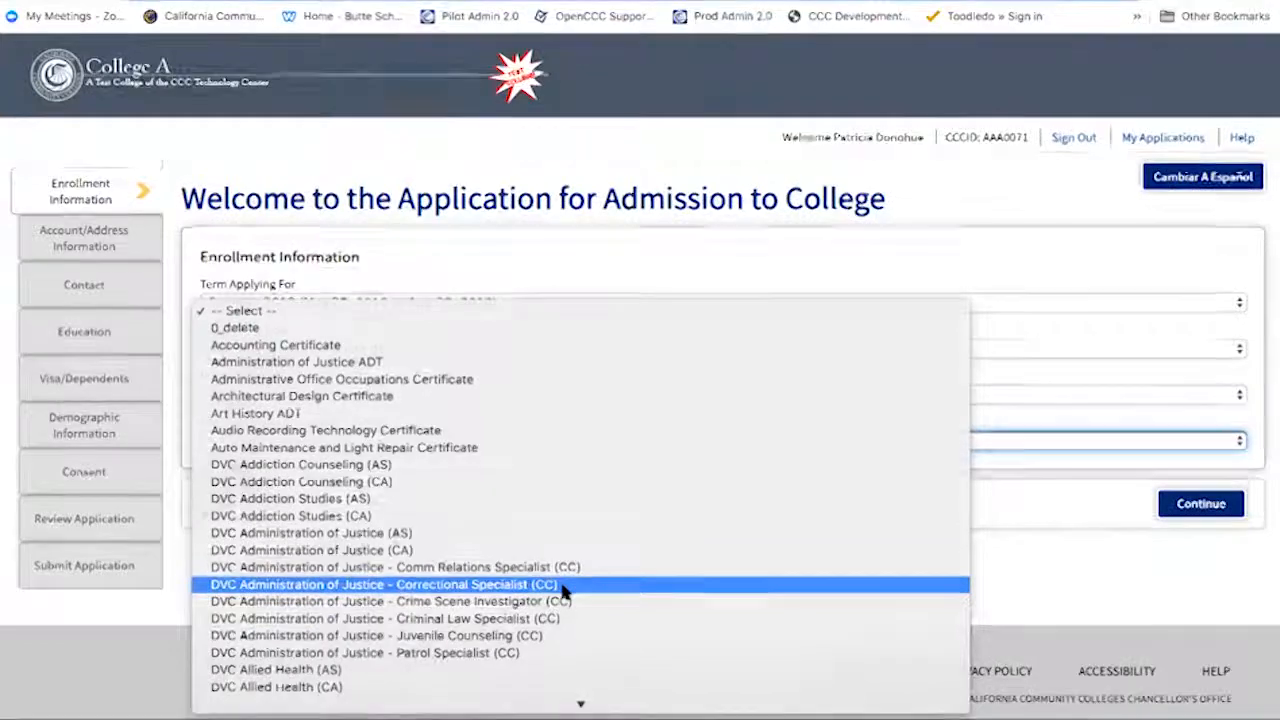
left_click(563, 587)
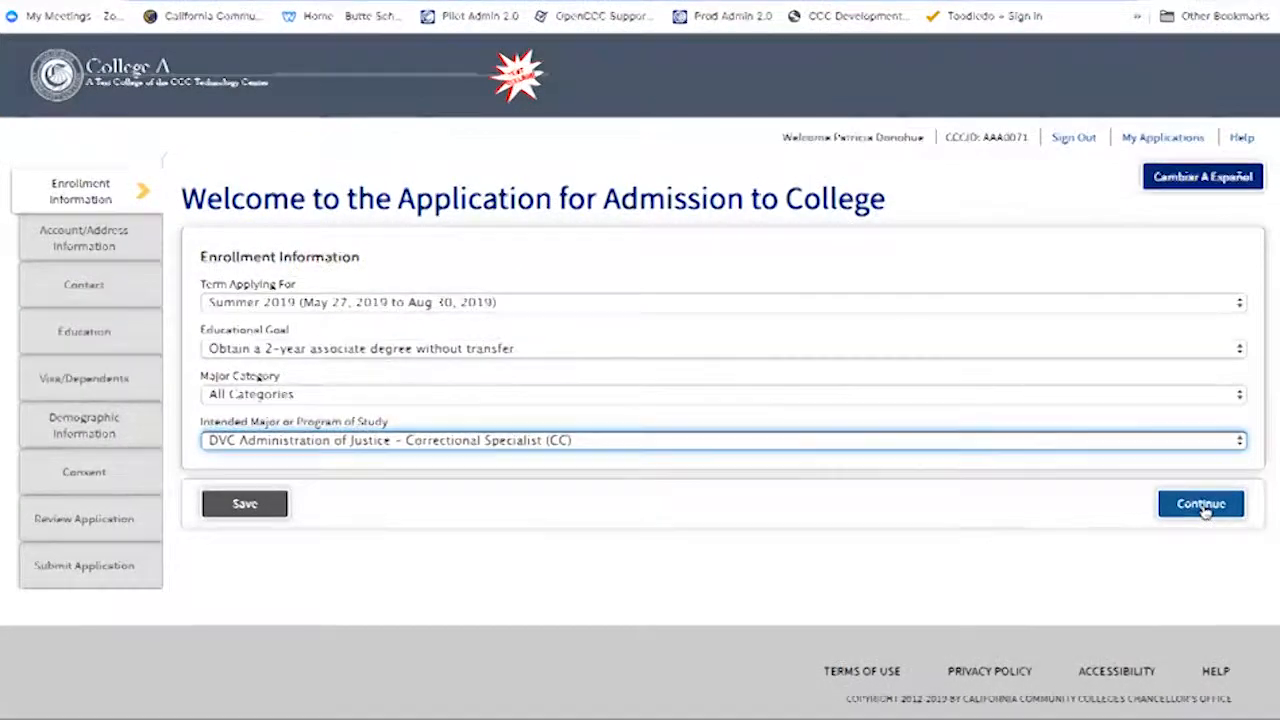
left_click(1203, 506)
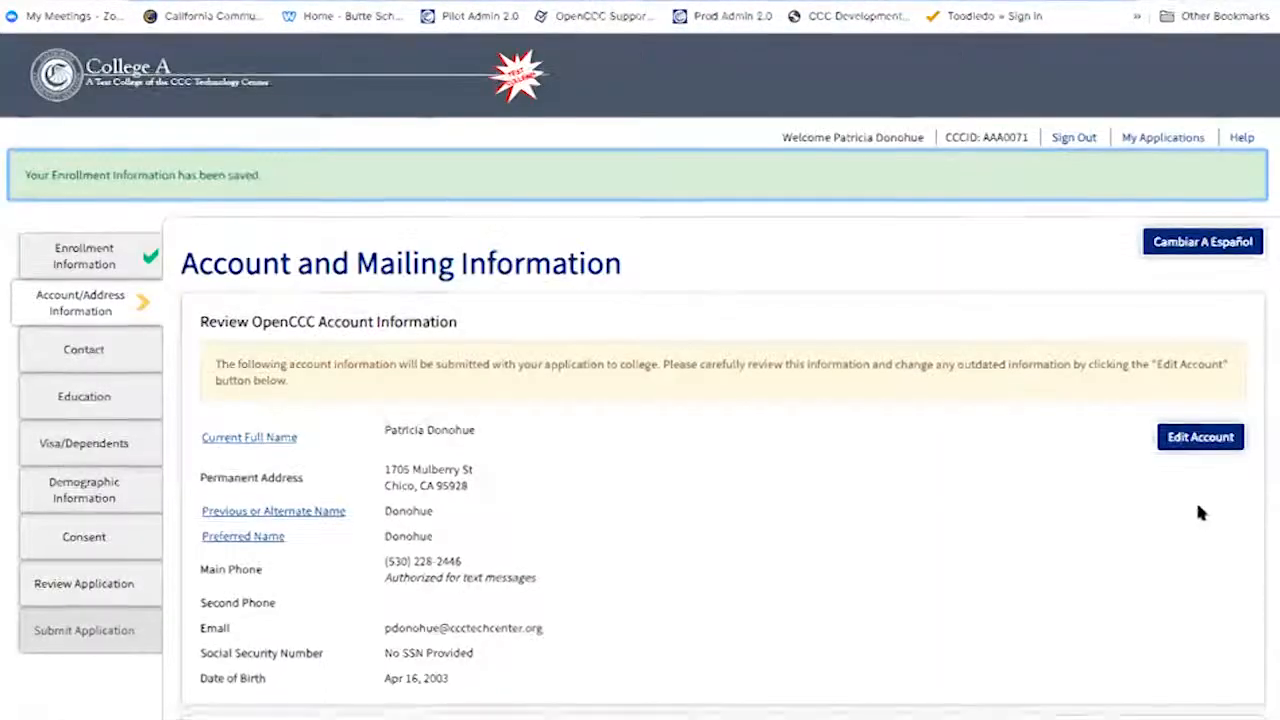
- Review the account information and open the account details for editing
scroll(840, 525, "down", 1)
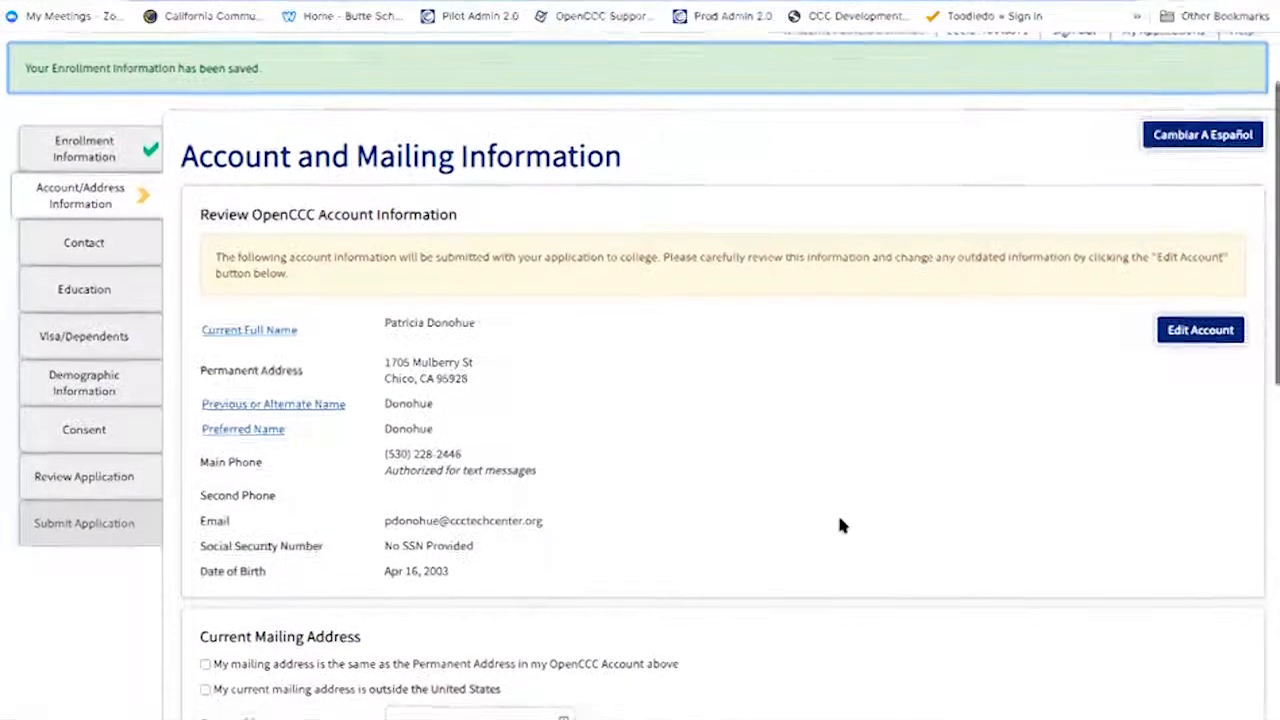
scroll(838, 520, "down", 1)
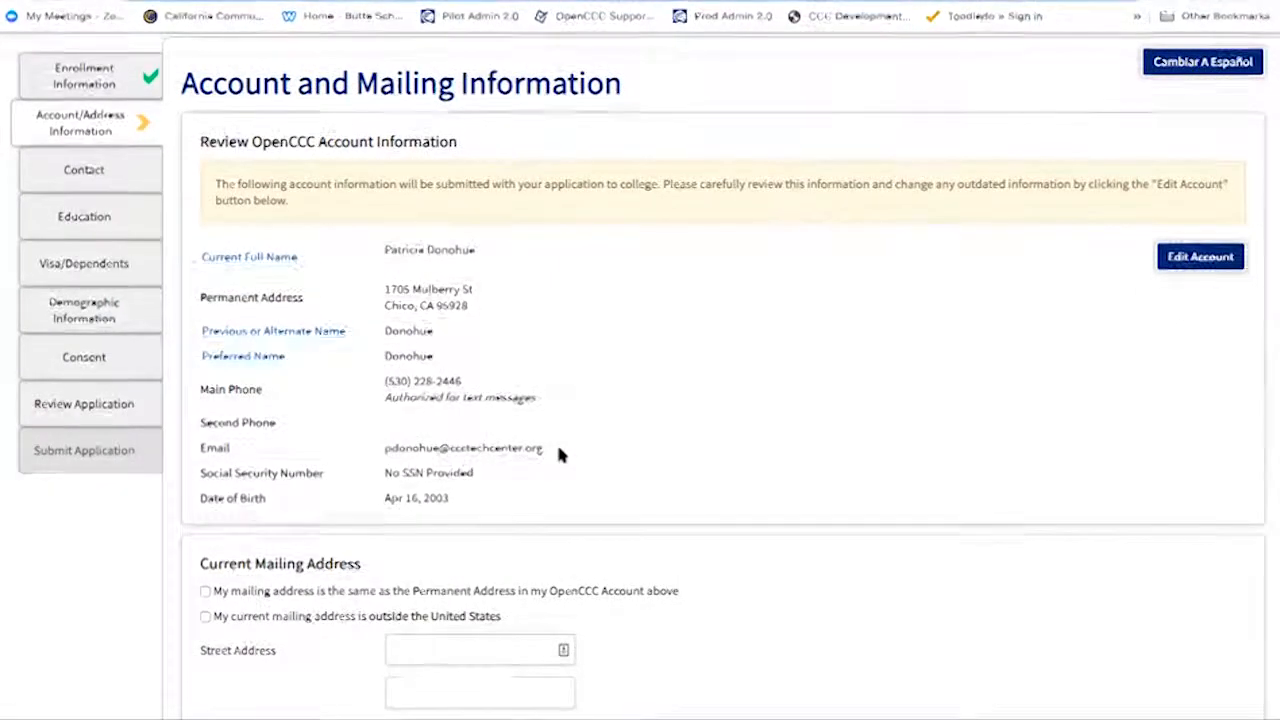
left_click(1190, 258)
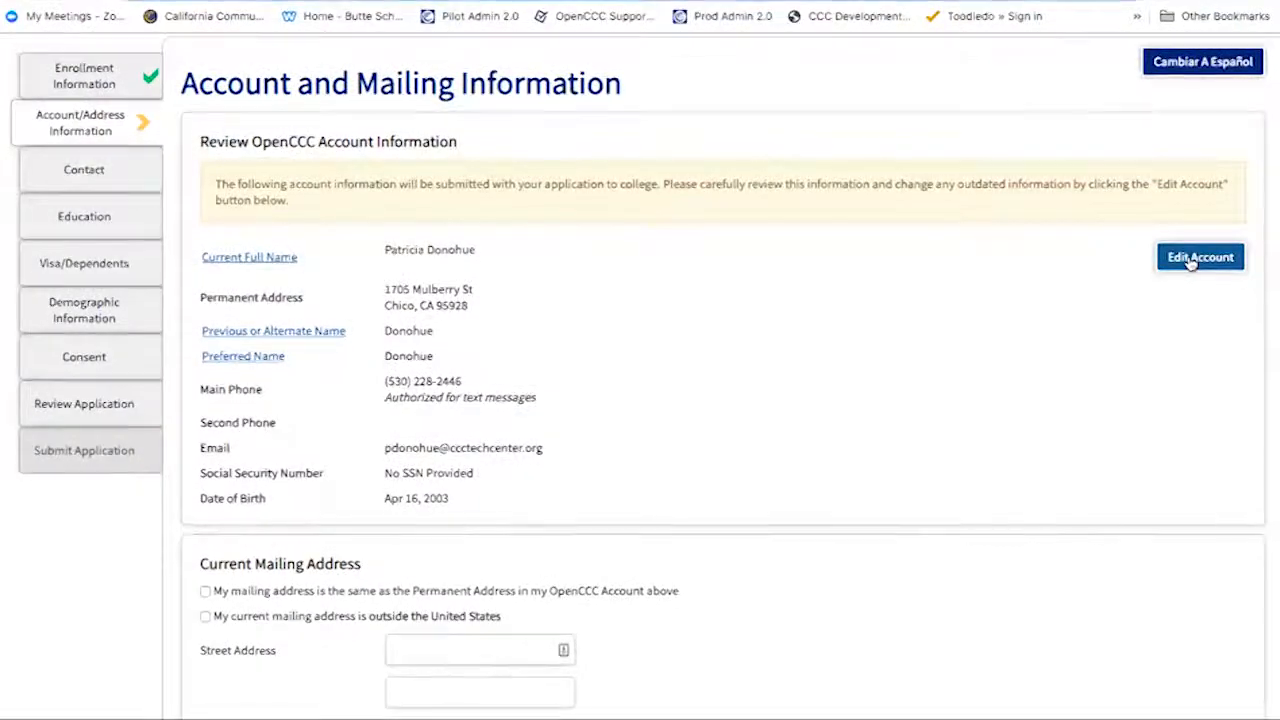
scroll(992, 458, "down", 4)
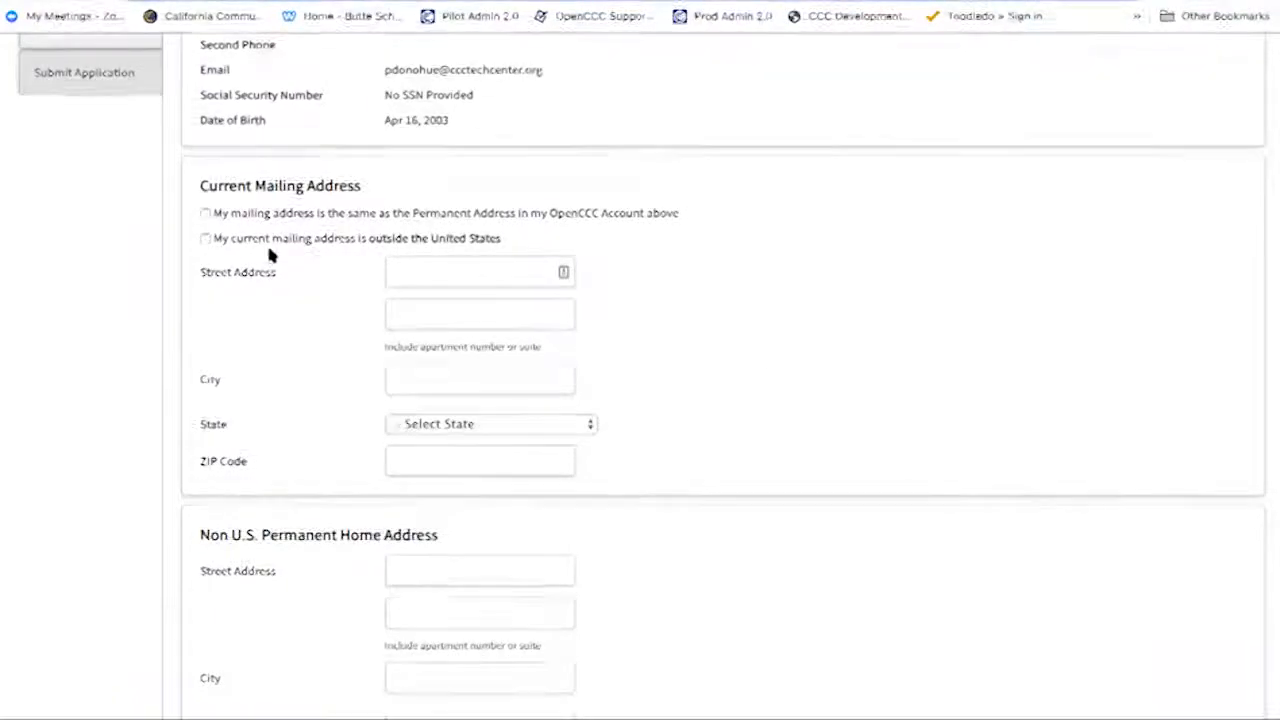
- Leave the same-as-permanent-address option unticked and mark the mailing address as outside the United States
left_click(203, 216)
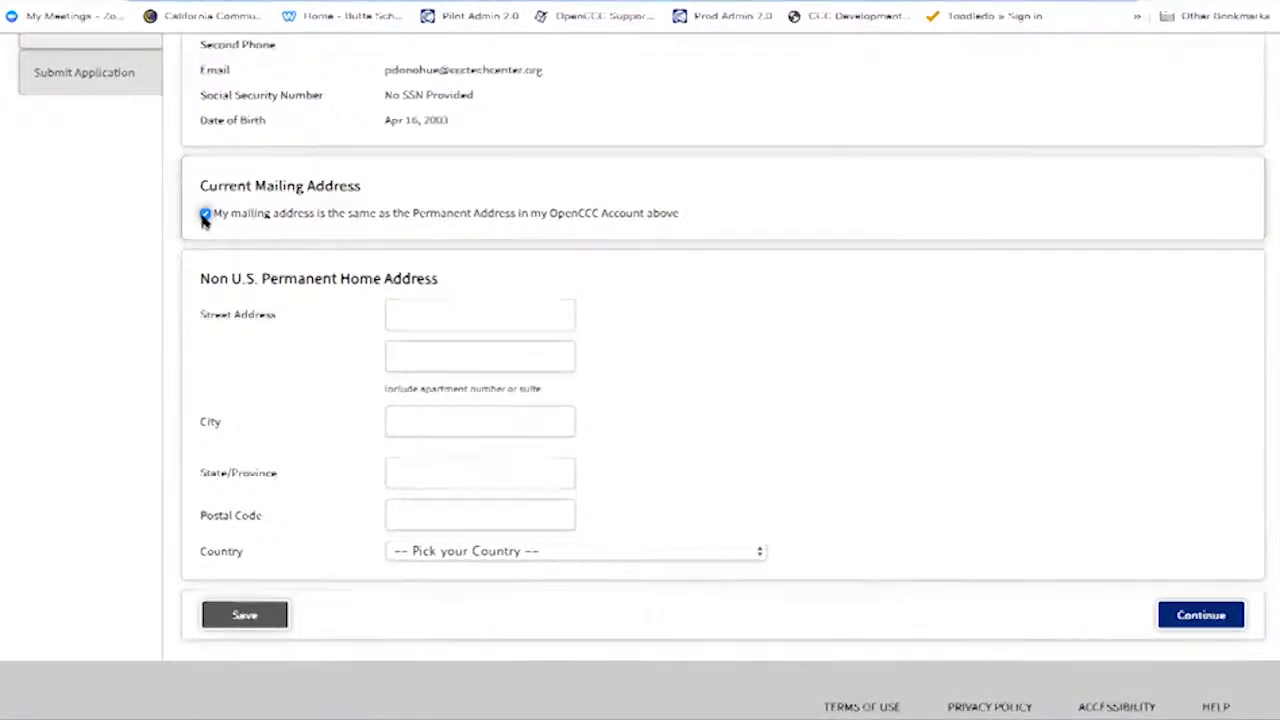
left_click(205, 214)
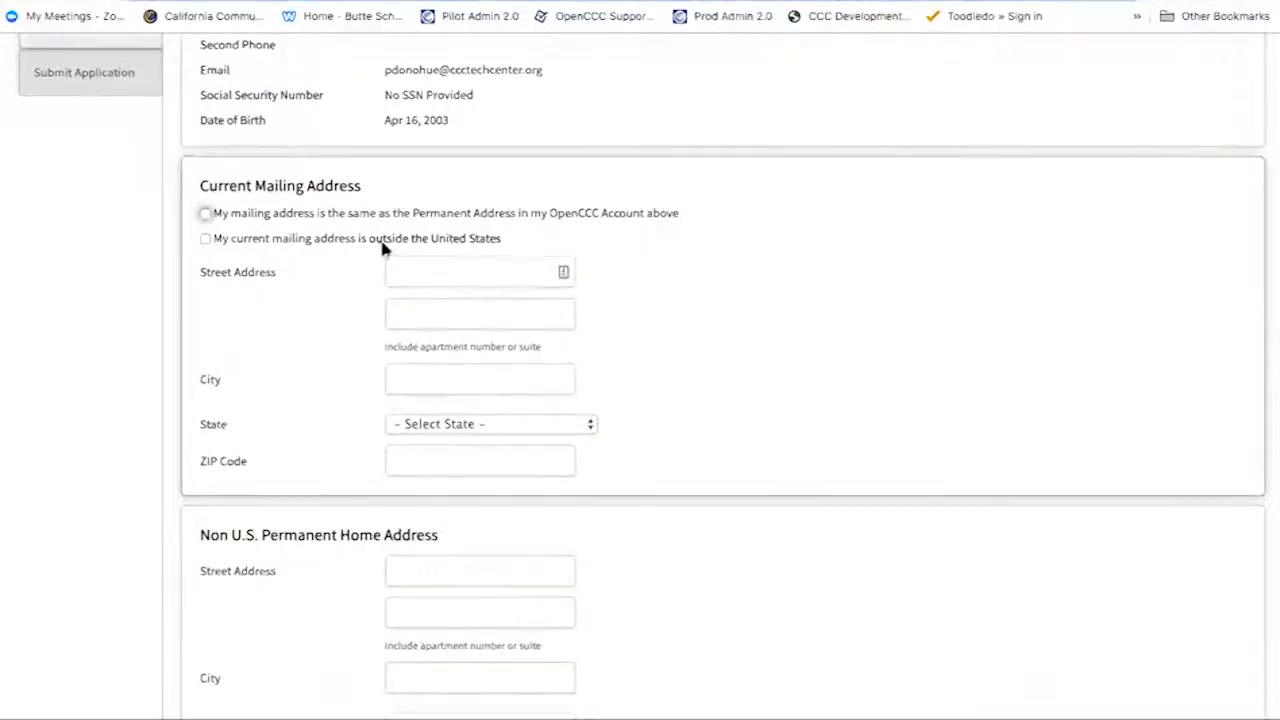
left_click(204, 238)
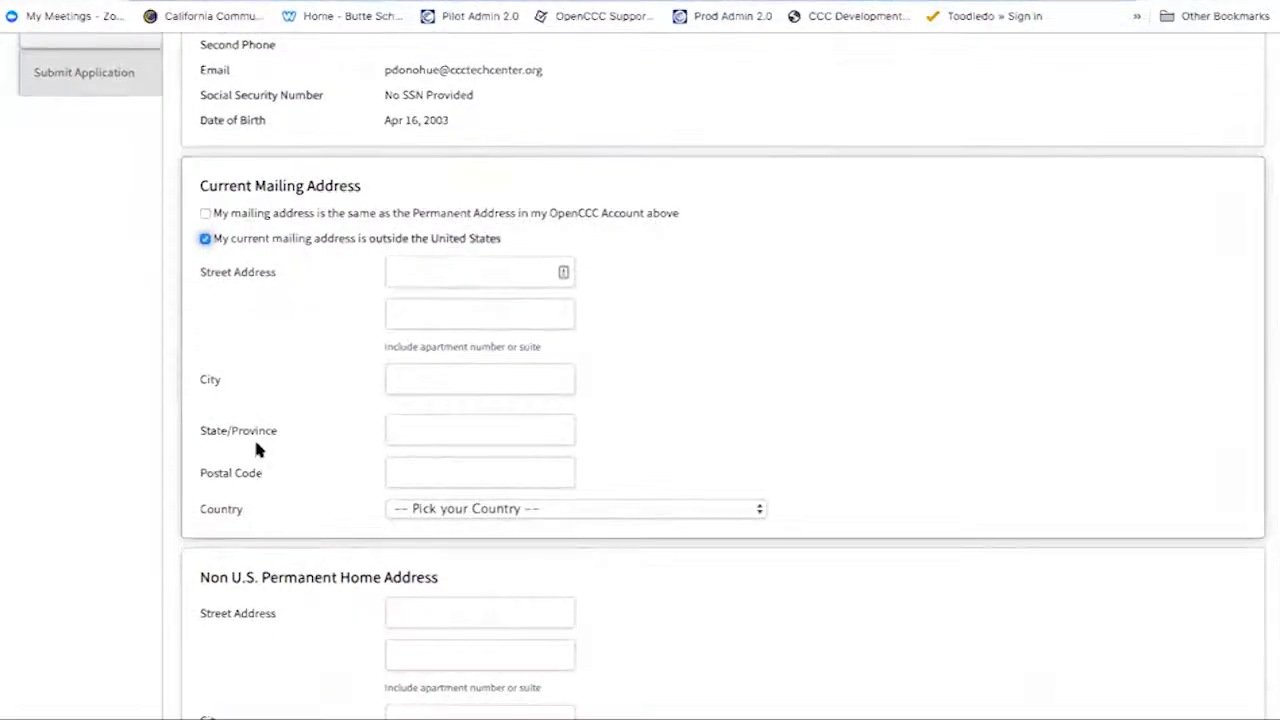
- Enter the mailing street address and the city Dublin
left_click(460, 274)
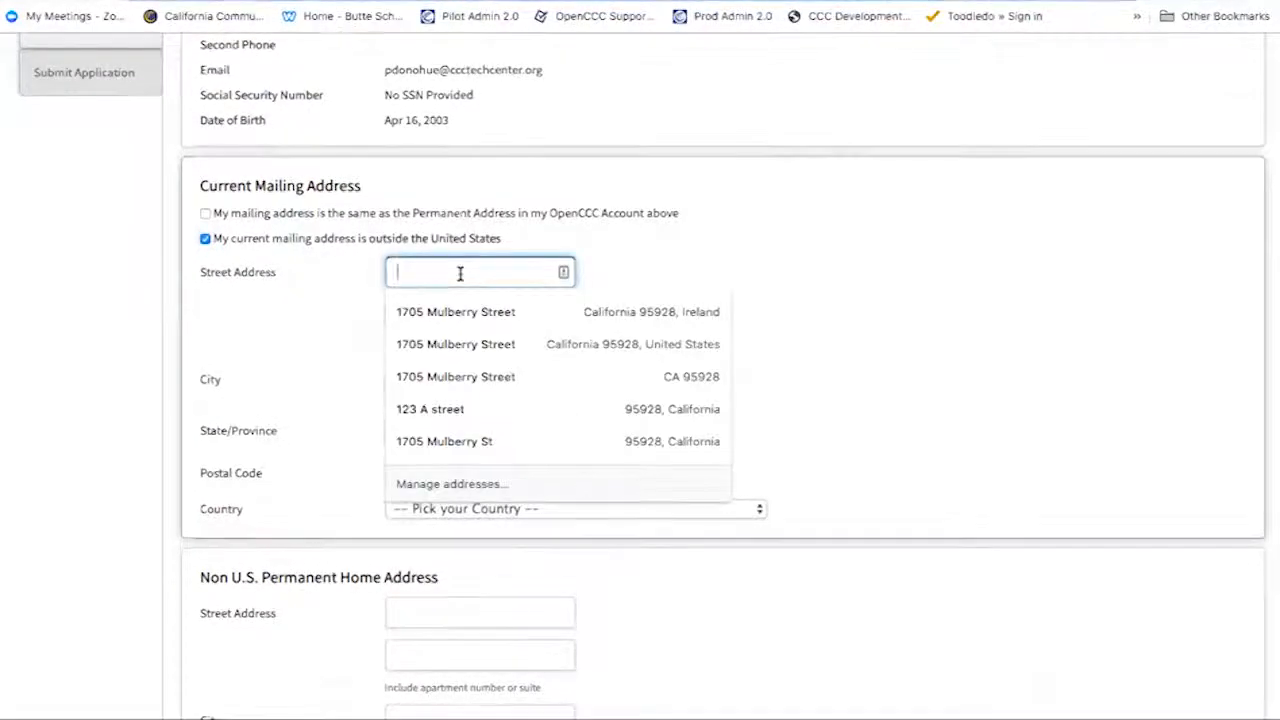
type("ab")
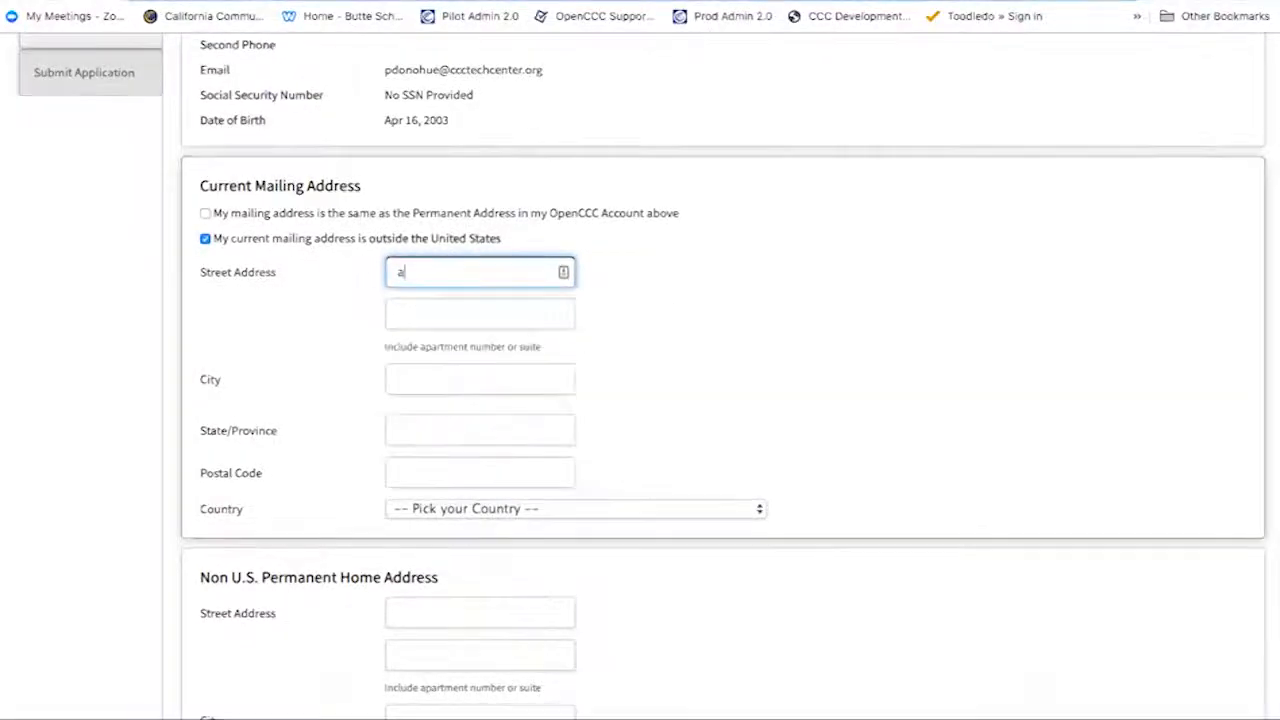
key("BackSpace")
key("BackSpace")
type("ABC")
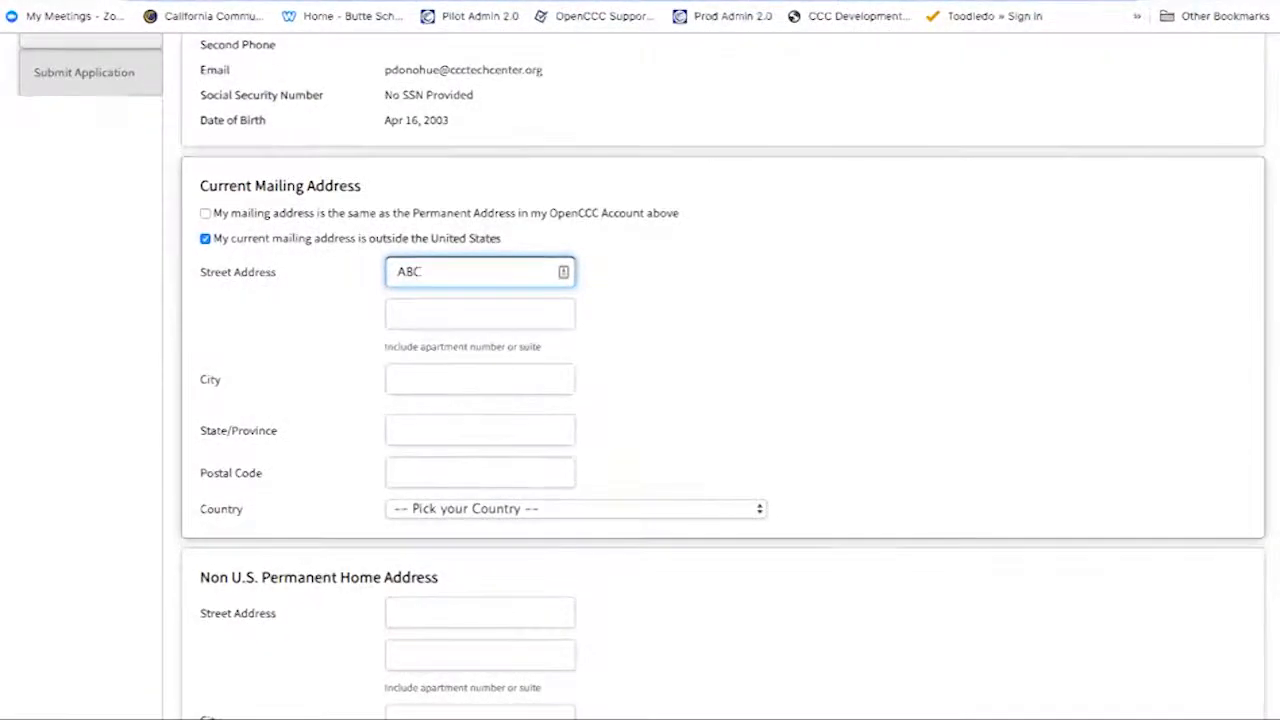
type(" B Street")
left_click(505, 376)
type("Dublin")
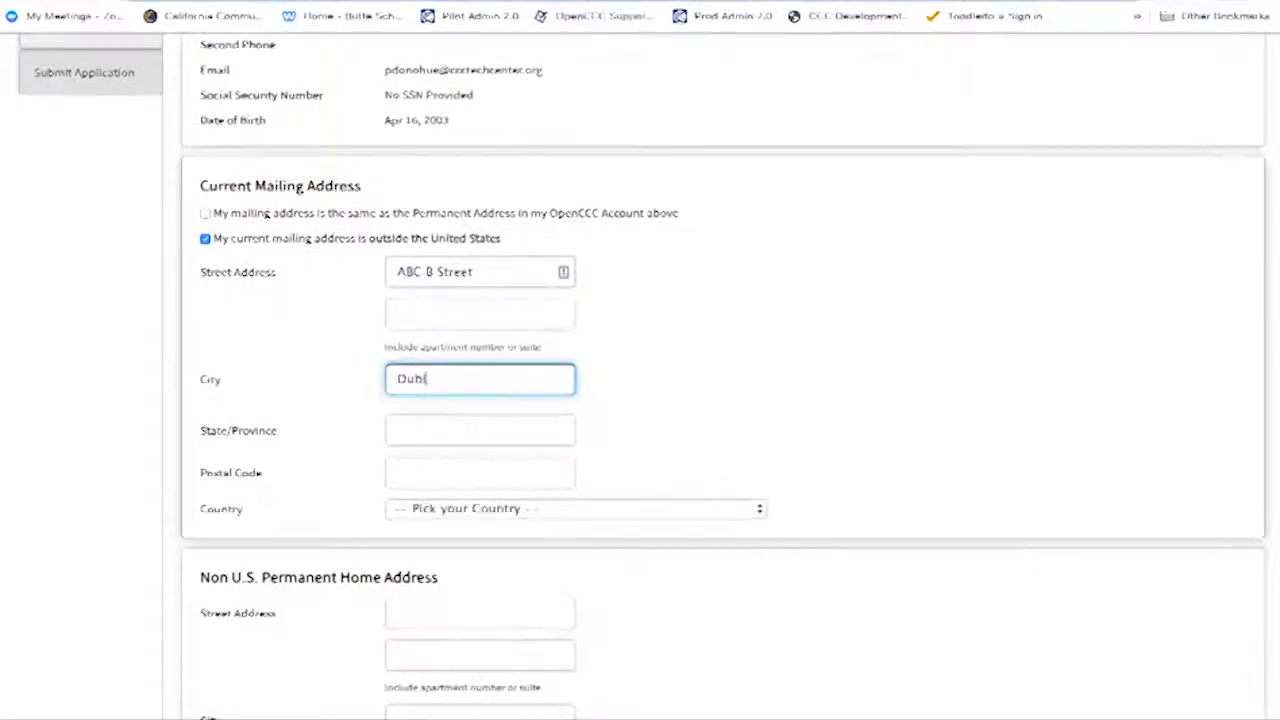
- Set the mailing address country to Ireland
left_click(577, 508)
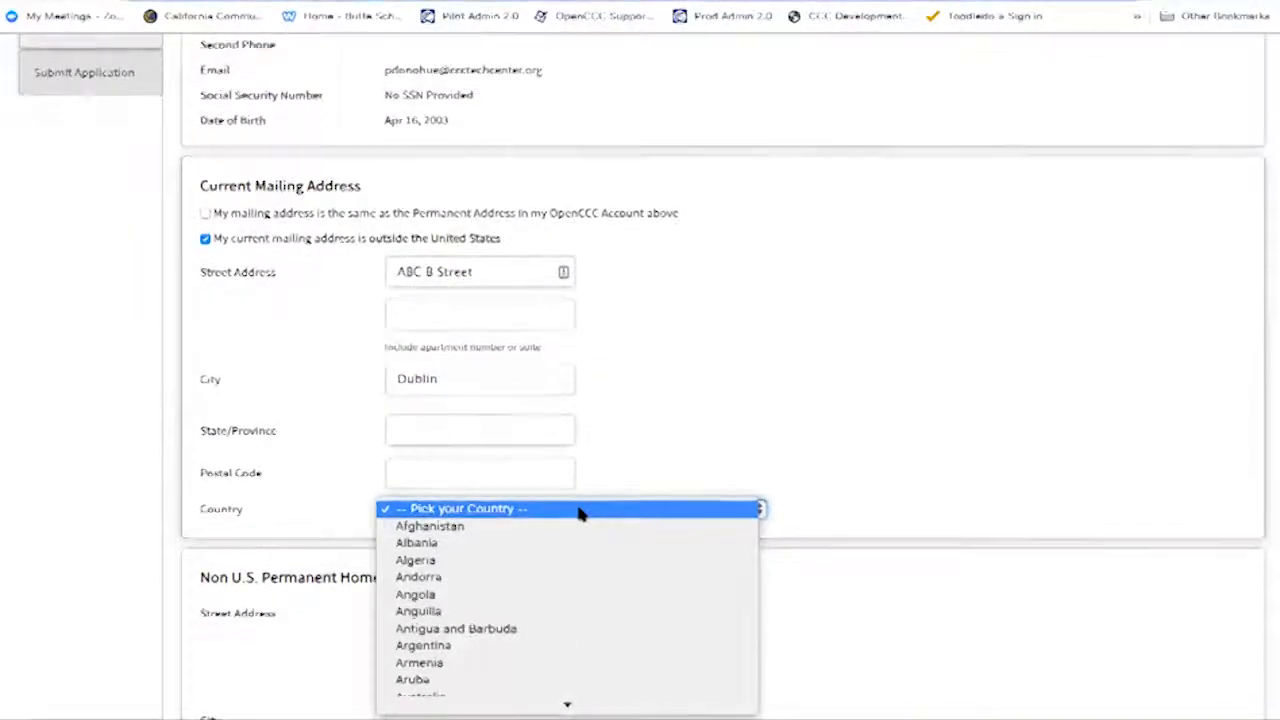
type("ire")
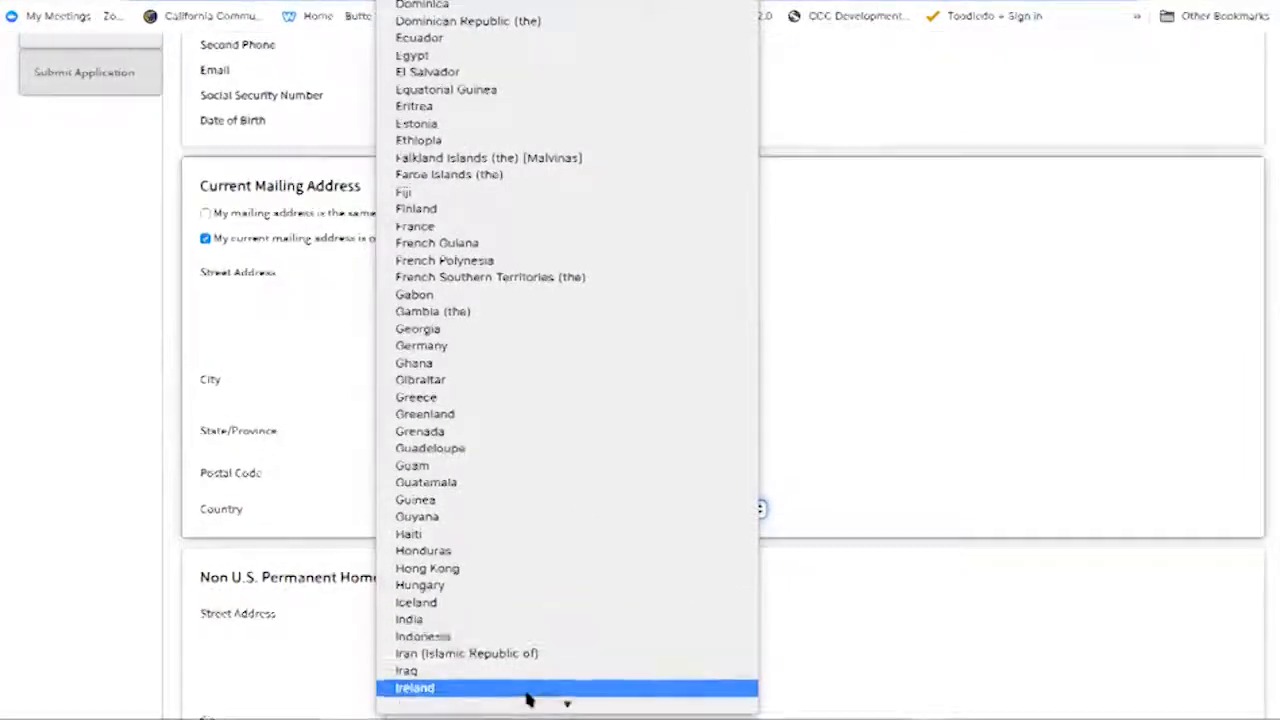
key("Return")
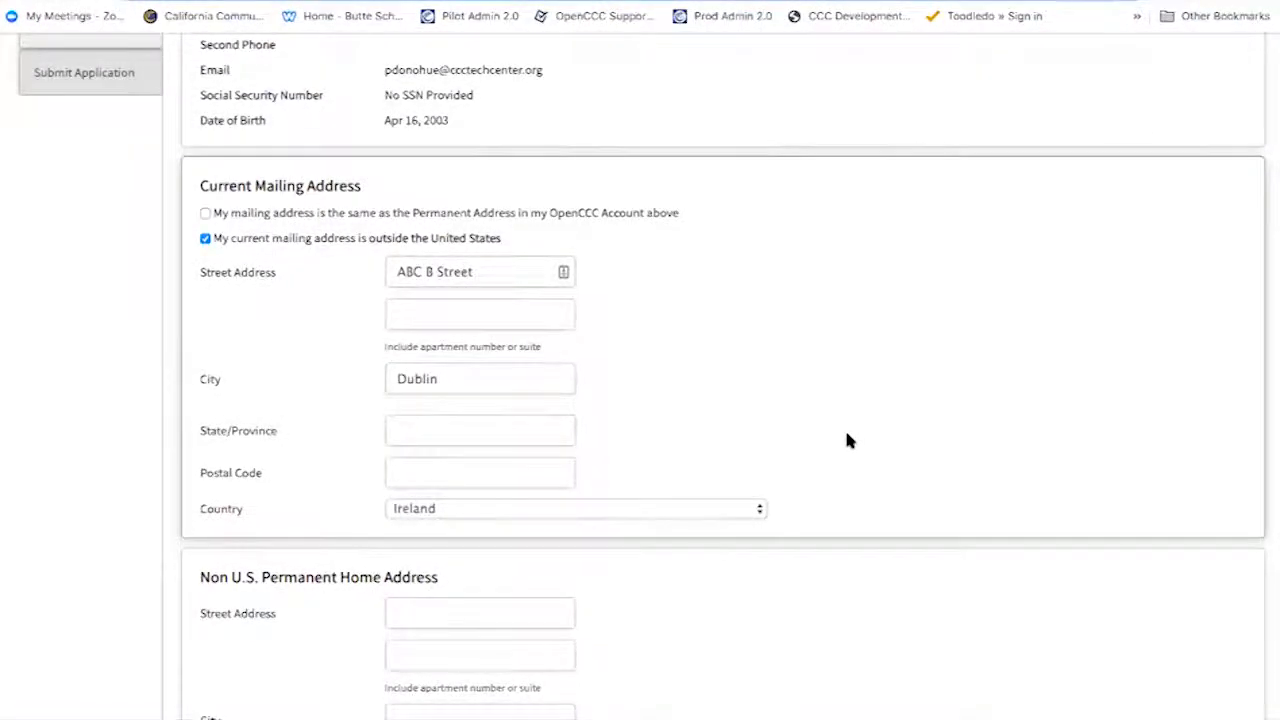
scroll(846, 438, "down", 1)
scroll(846, 440, "down", 1)
scroll(849, 437, "up", 1)
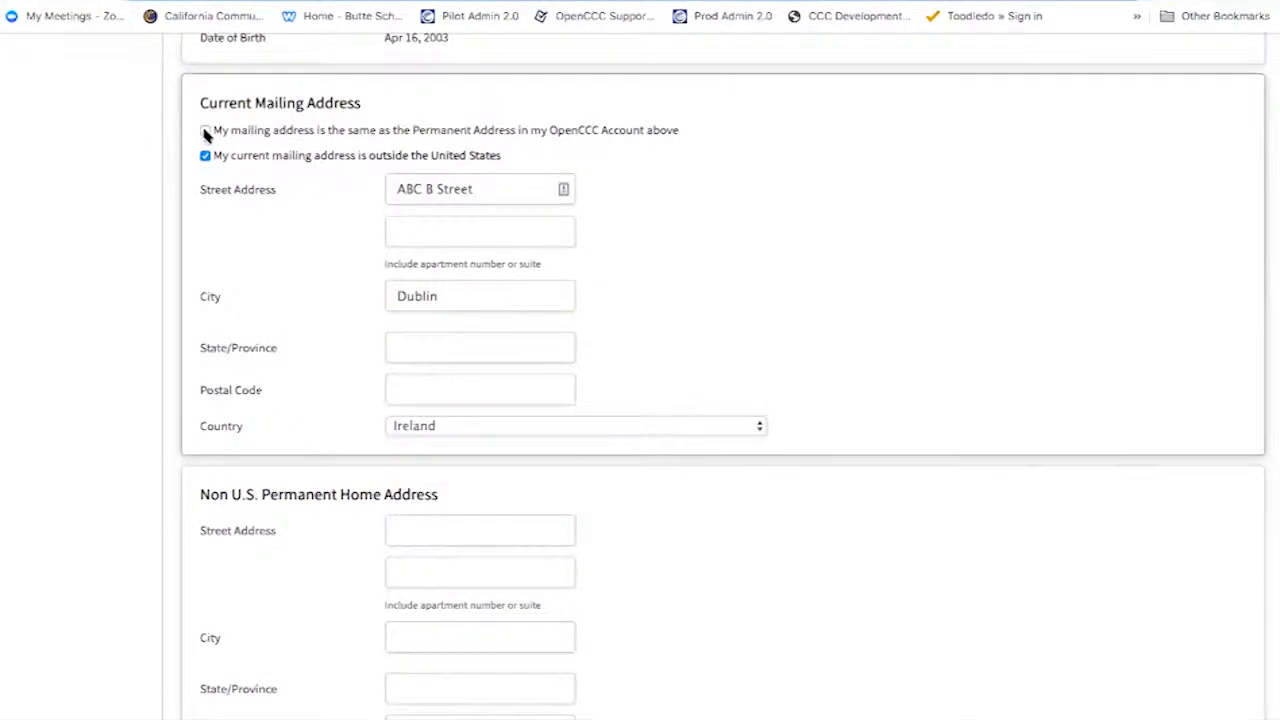
- Make the mailing address match the permanent address and begin the permanent home street address
left_click(205, 130)
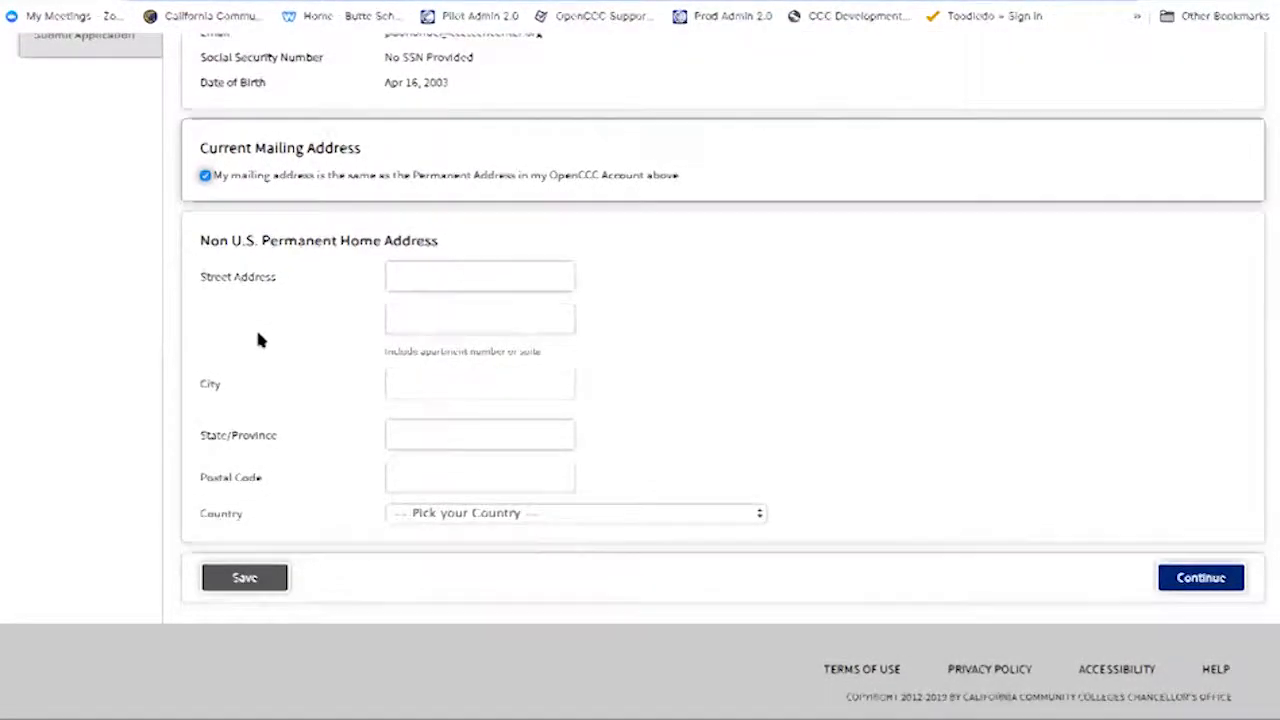
left_click(426, 277)
- Enter the permanent home street address, city Dublin and country Ireland, then save and continue
type("AB")
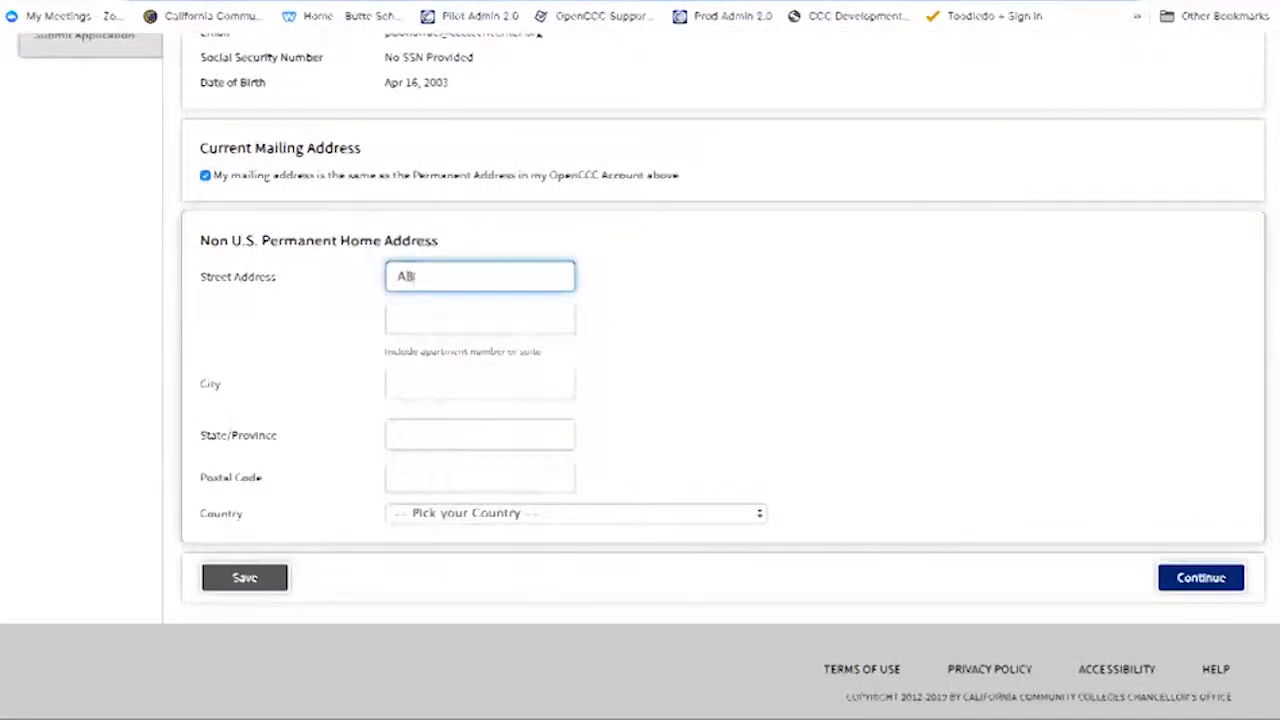
type("C B Street")
key("Tab")
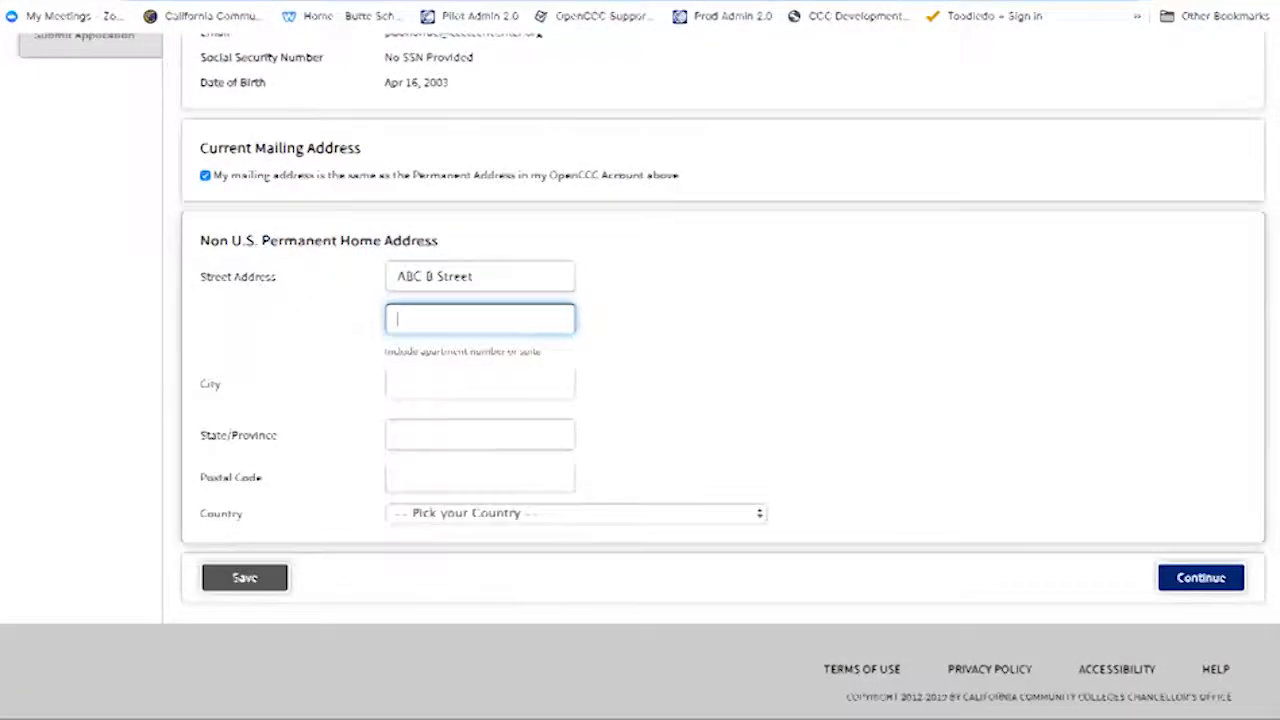
left_click(433, 391)
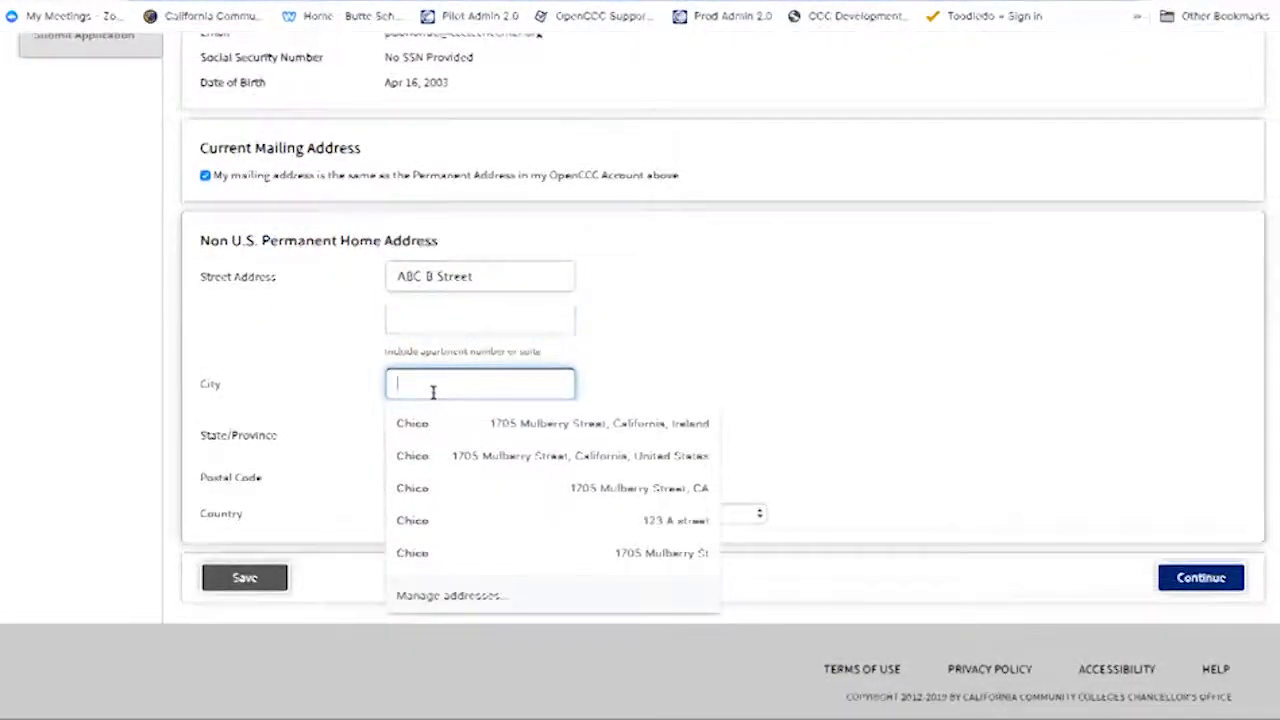
type("Dublin")
left_click(543, 510)
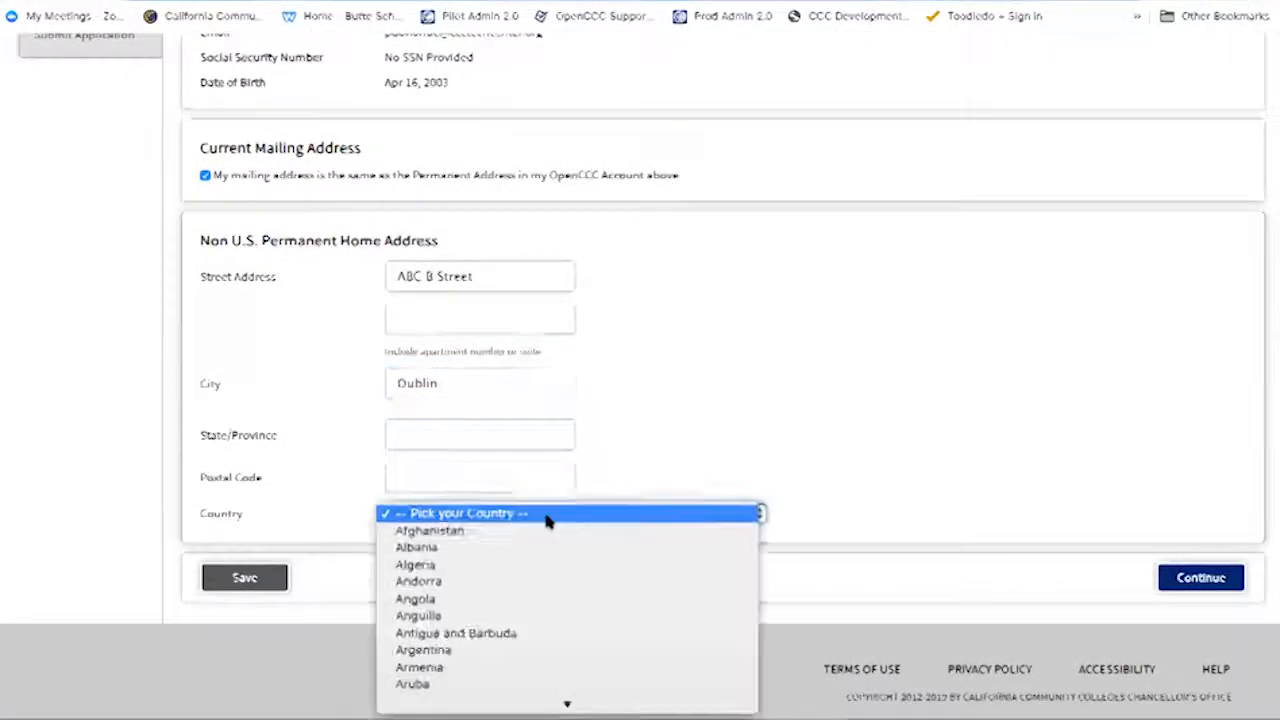
type("ire")
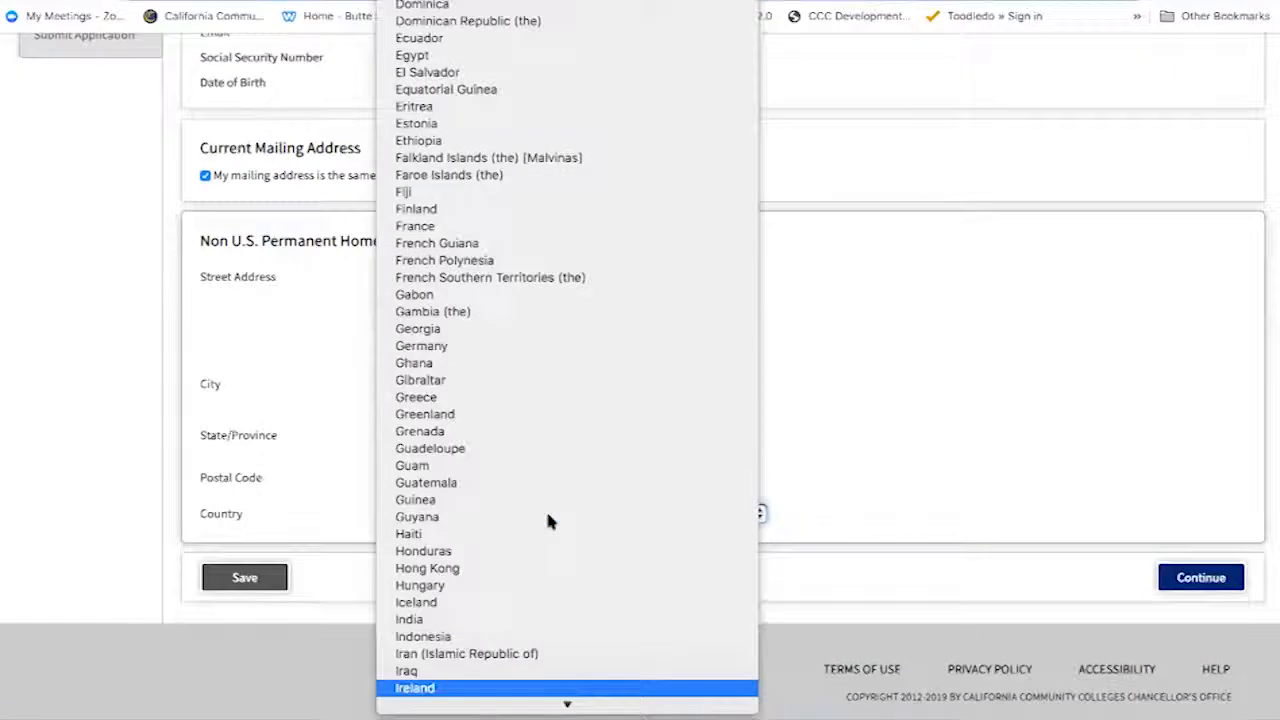
left_click(521, 689)
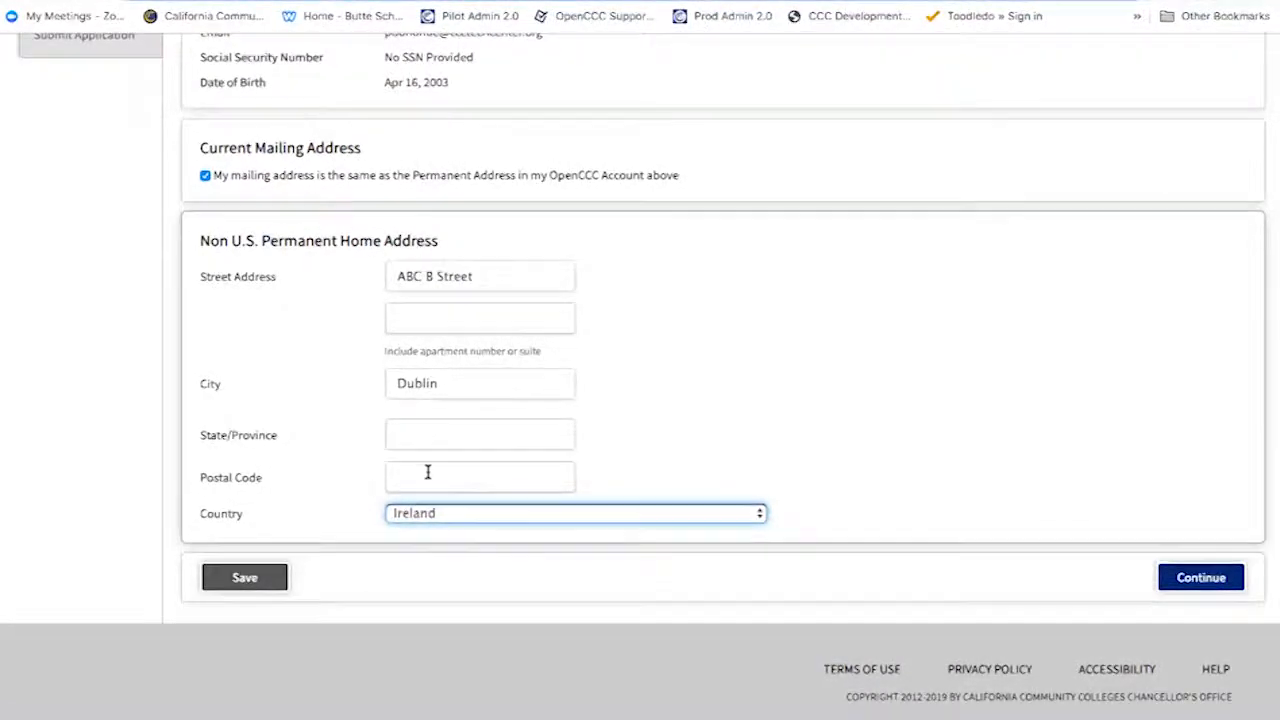
left_click(675, 434)
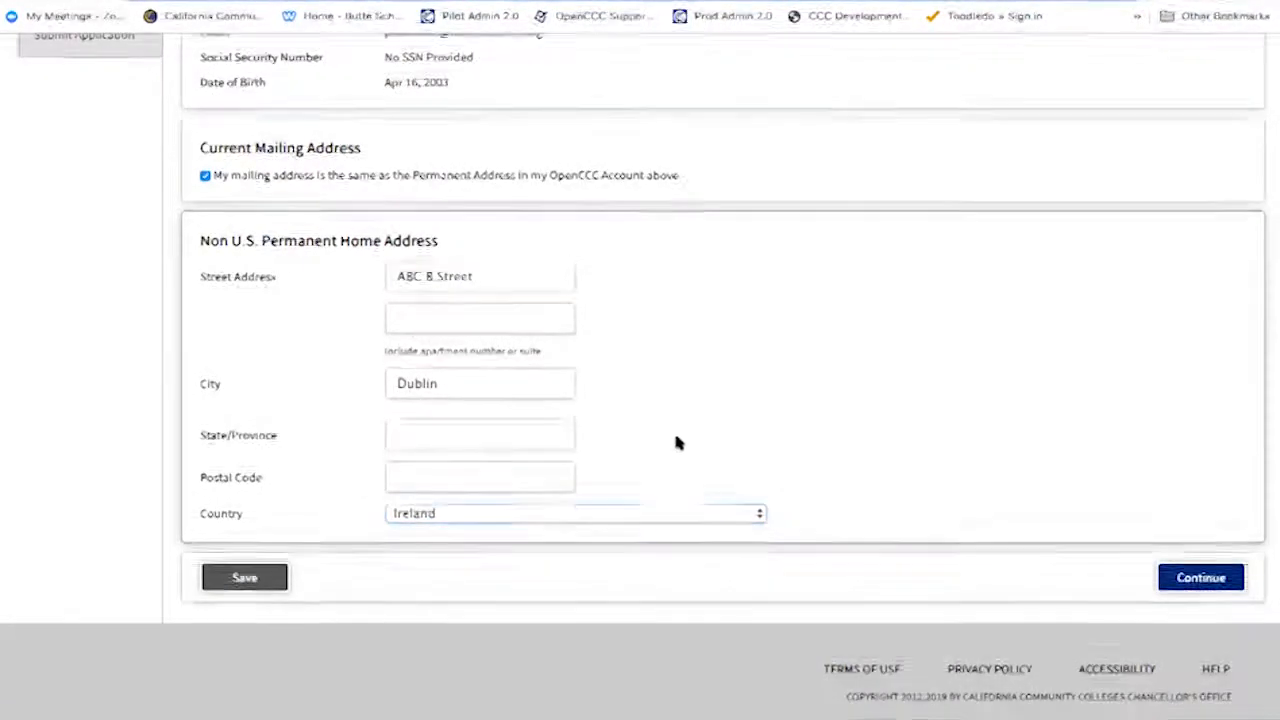
left_click(1183, 582)
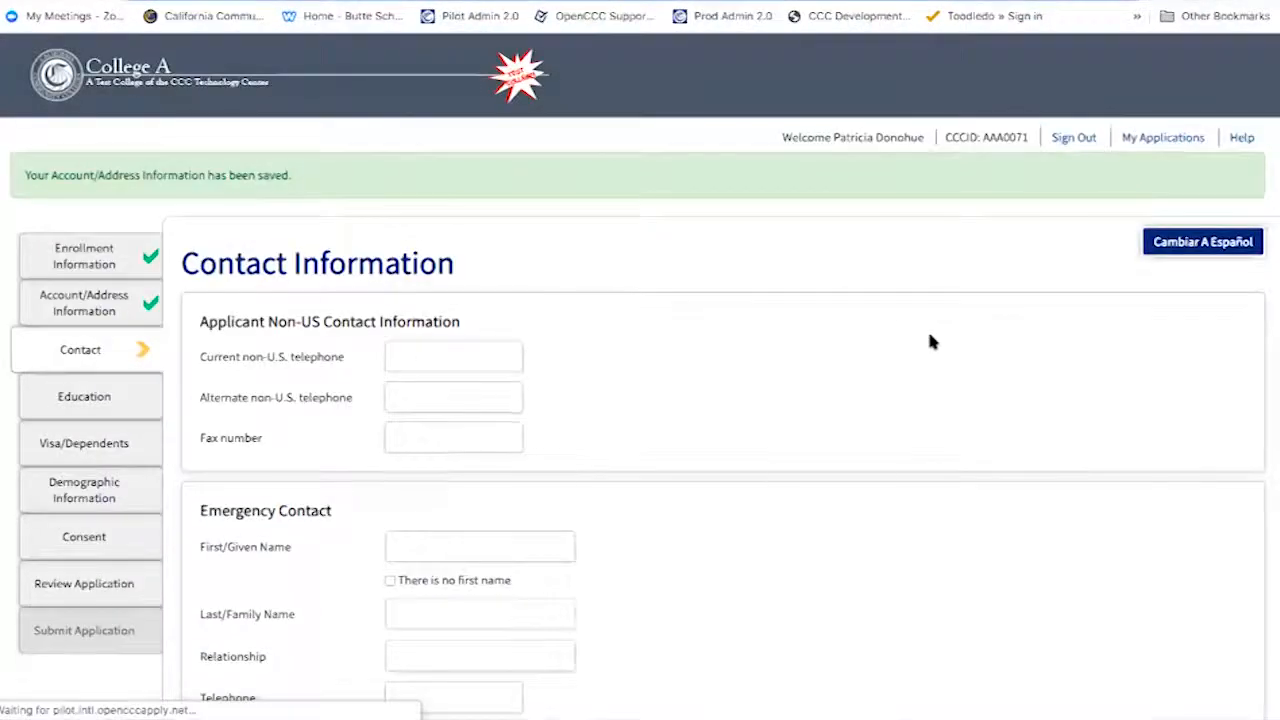
- Set the current non-U.S. telephone to Ireland's dialling code and enter the applicant's number
scroll(910, 438, "down", 2)
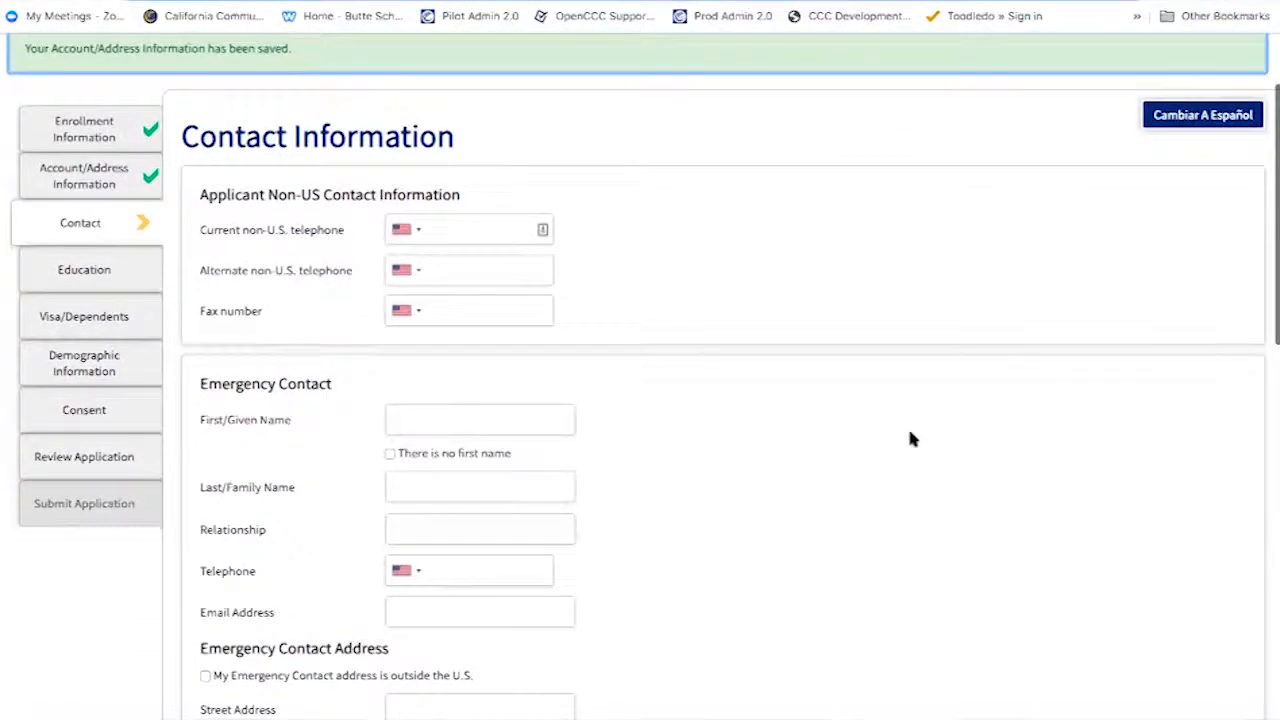
scroll(910, 438, "down", 1)
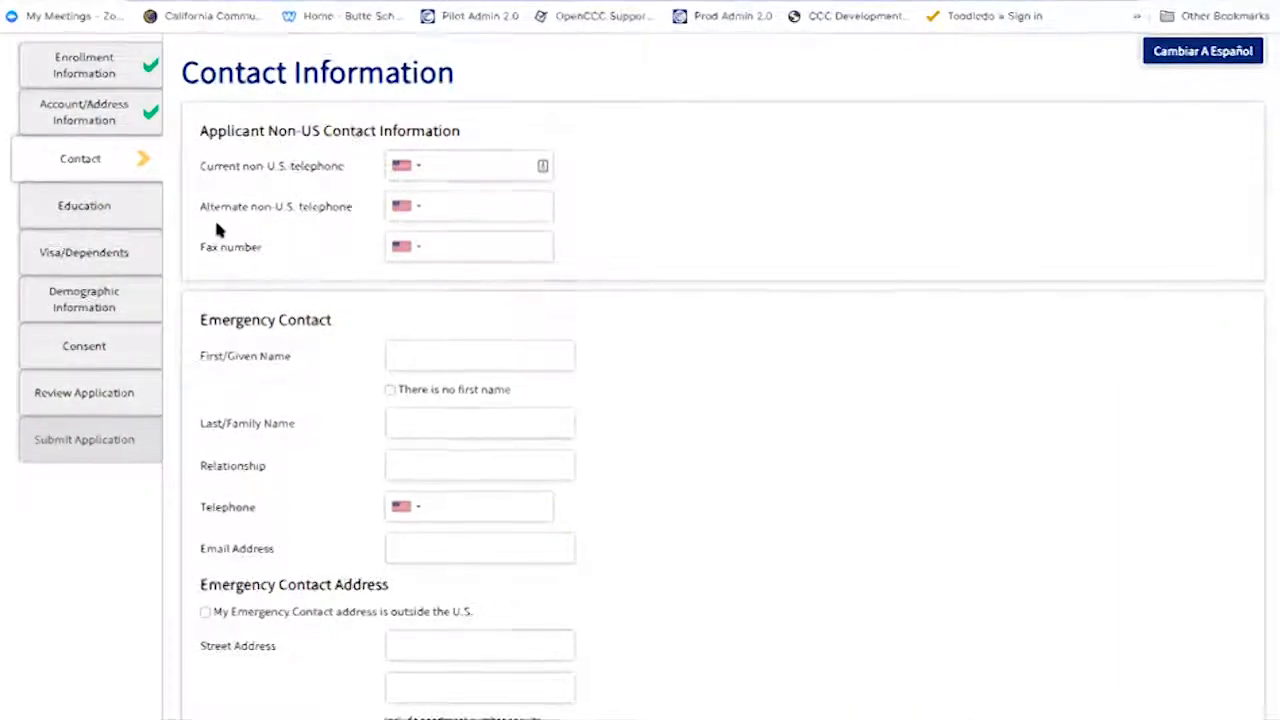
left_click(415, 169)
type("ire")
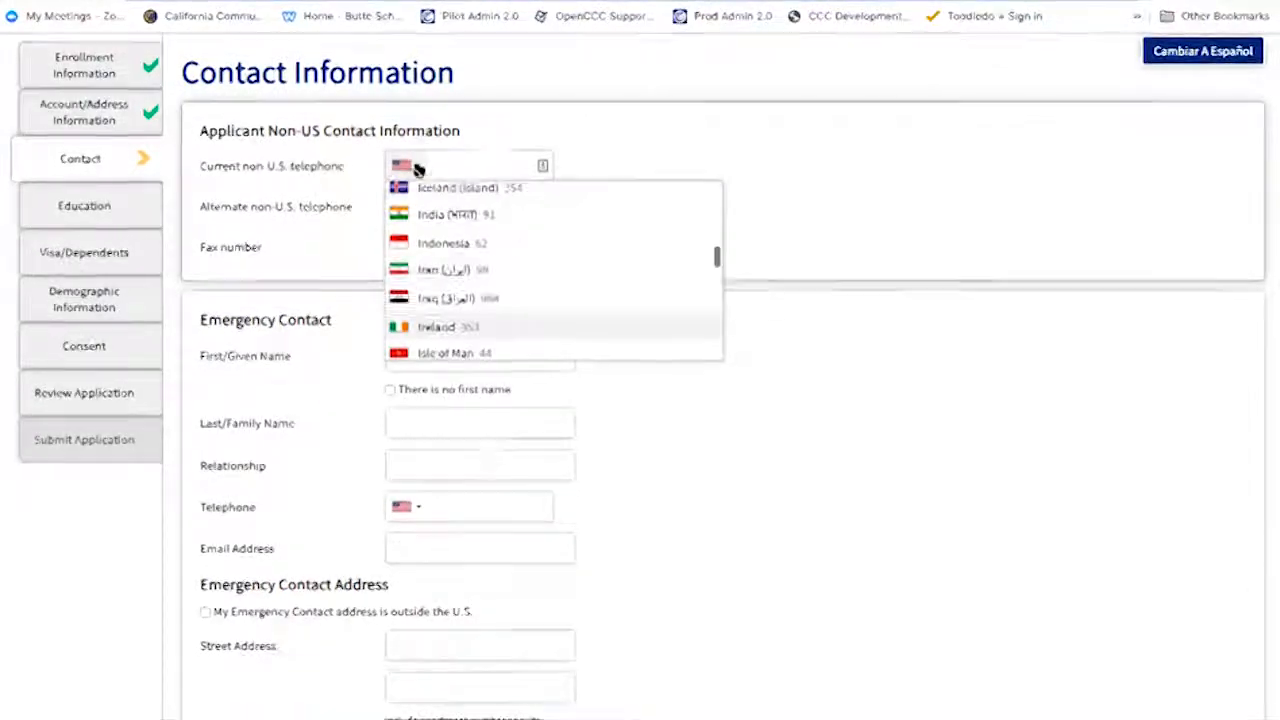
left_click(443, 335)
type("2")
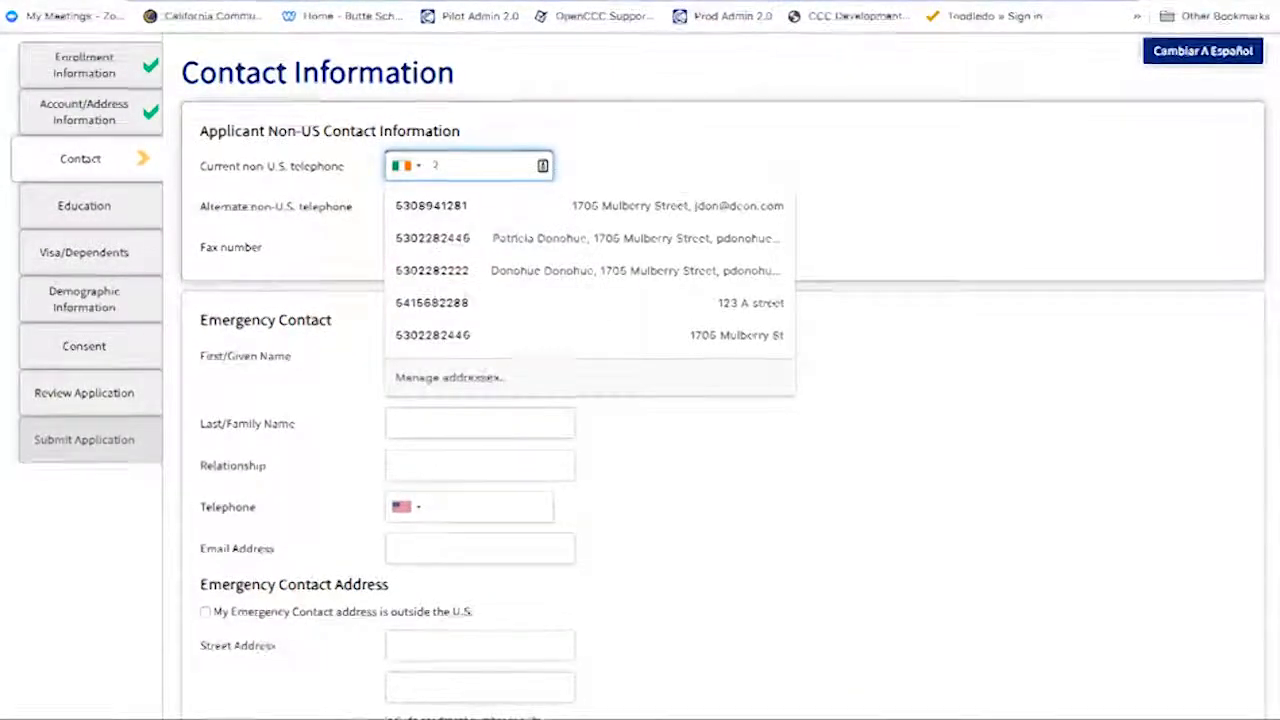
type("53-3680")
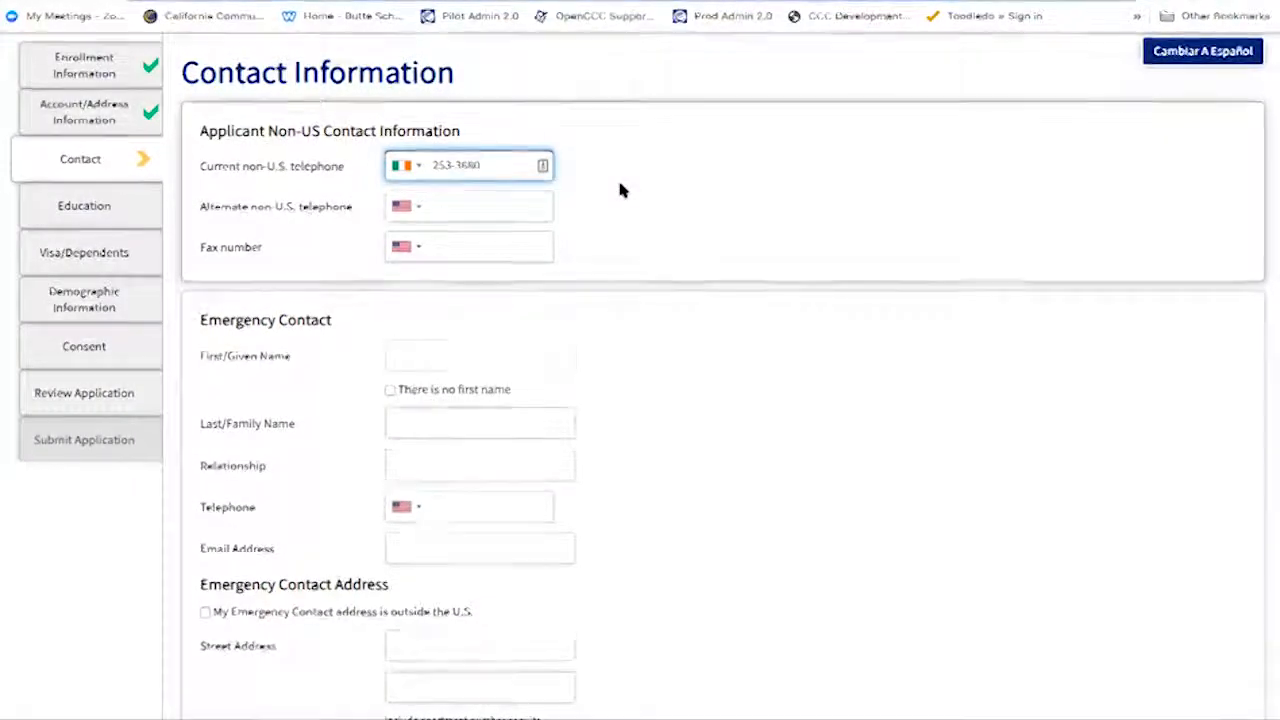
left_click(592, 228)
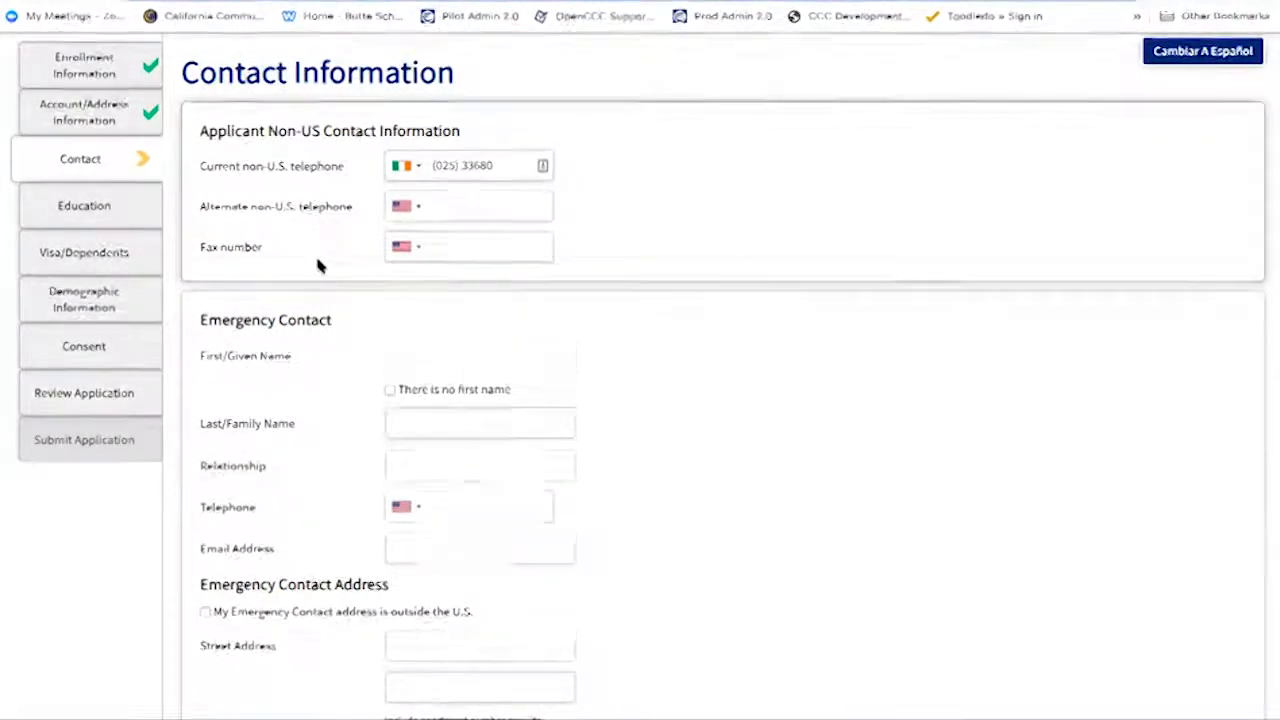
scroll(434, 349, "down", 2)
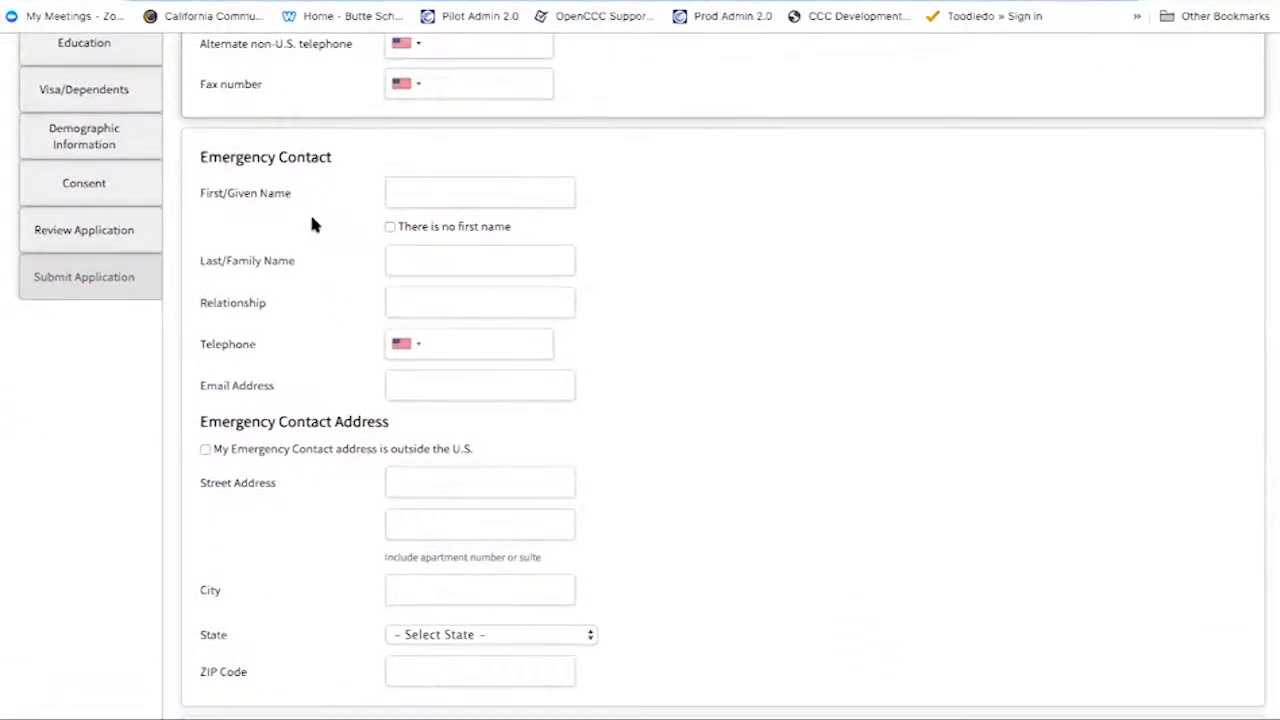
- Autofill the emergency contact's name from a saved entry and set the relationship to Father
left_click(530, 194)
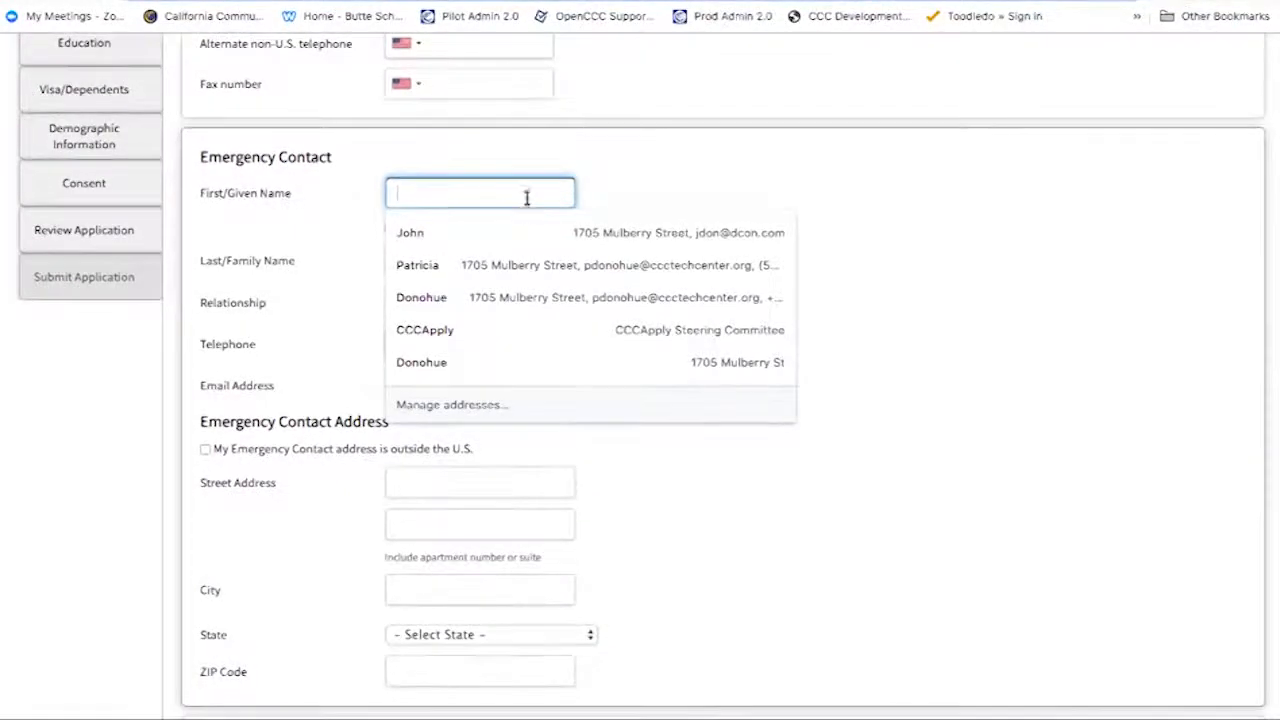
left_click(524, 228)
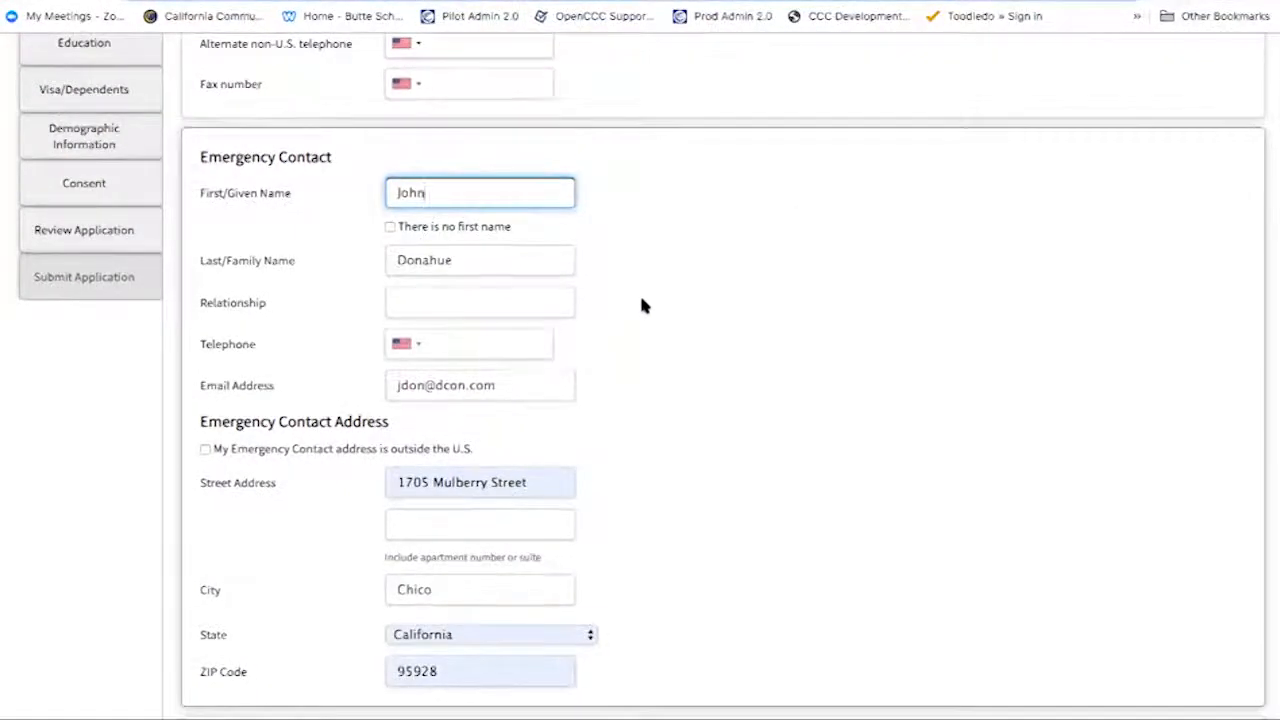
left_click(390, 226)
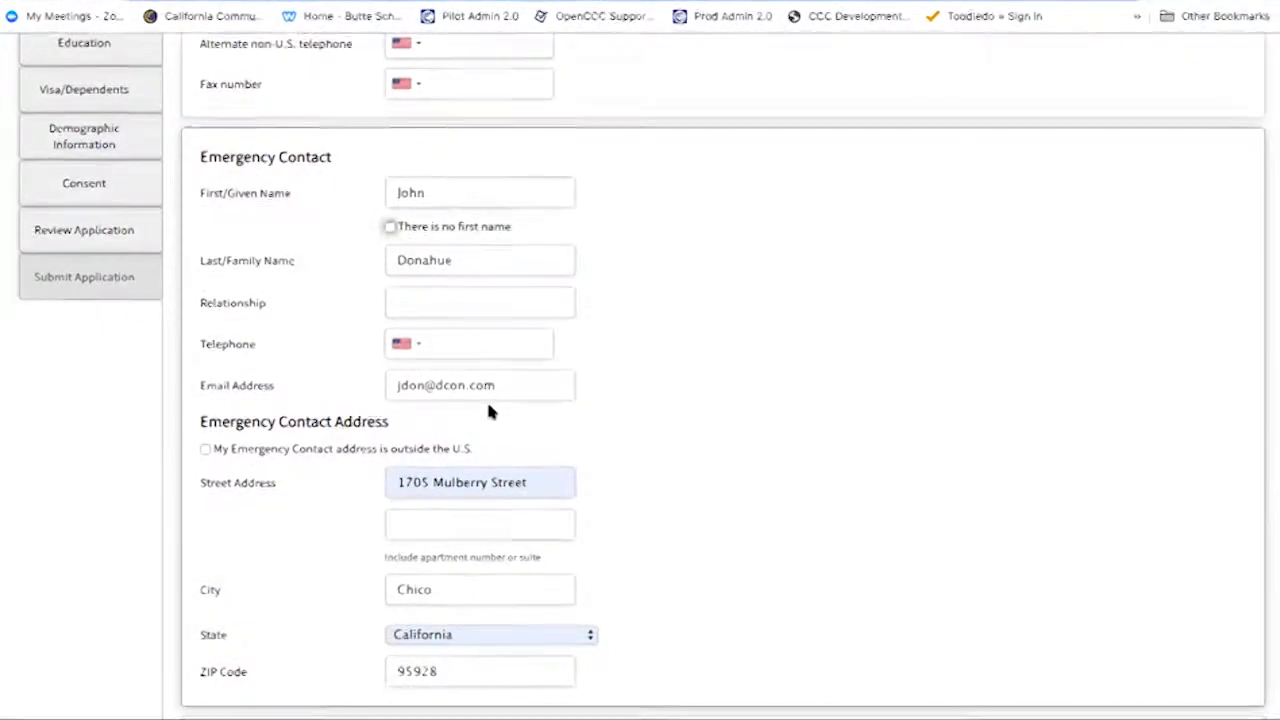
left_click(476, 296)
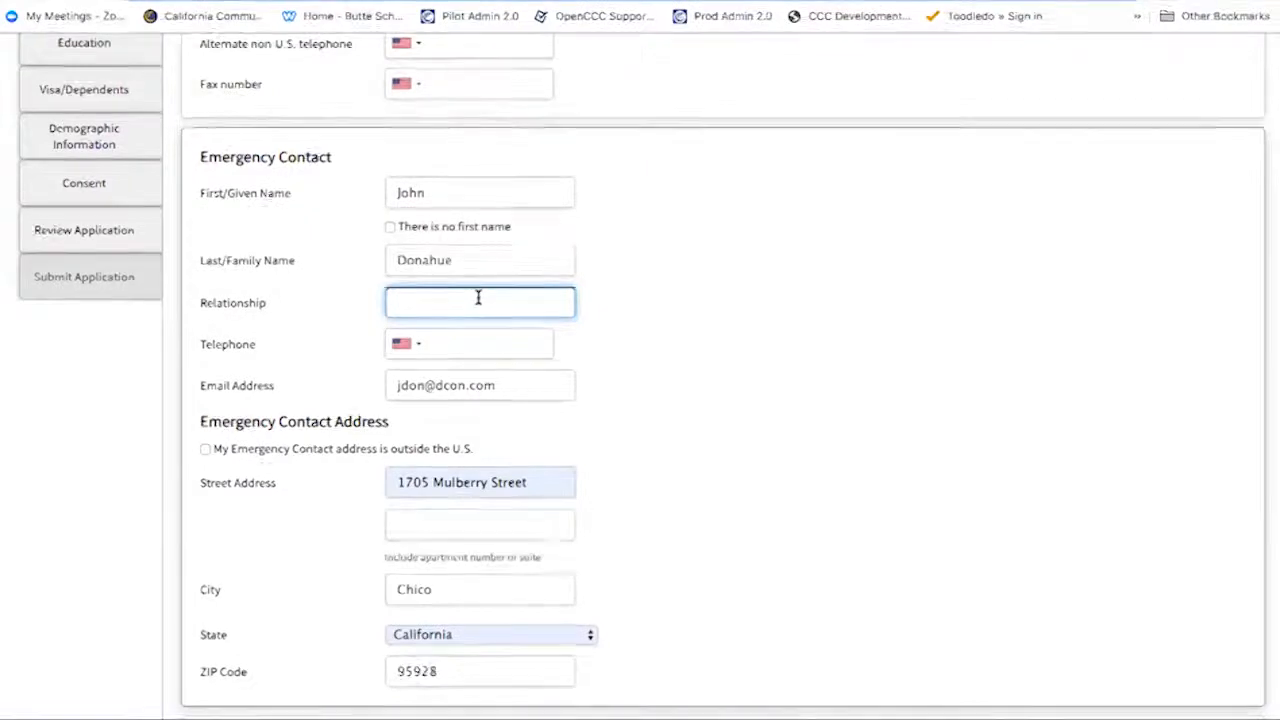
type("Father")
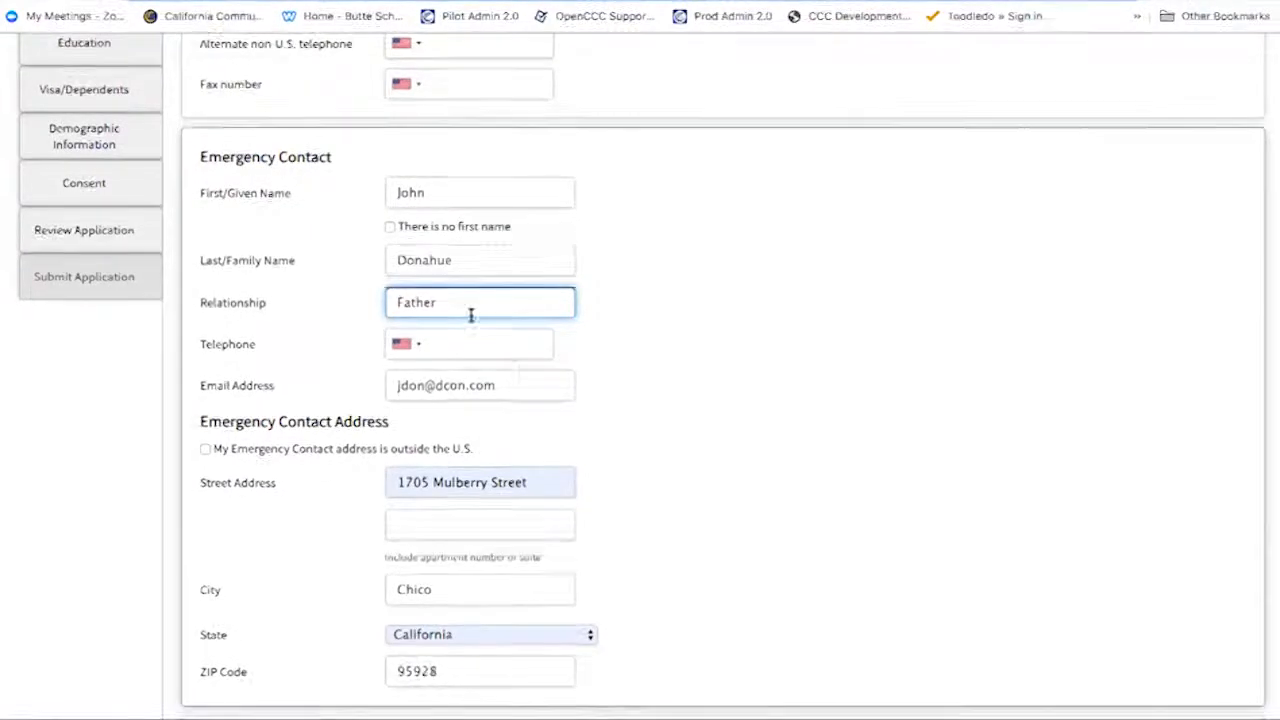
- Give the emergency contact telephone Ireland's dialling code and enter a number
left_click(407, 343)
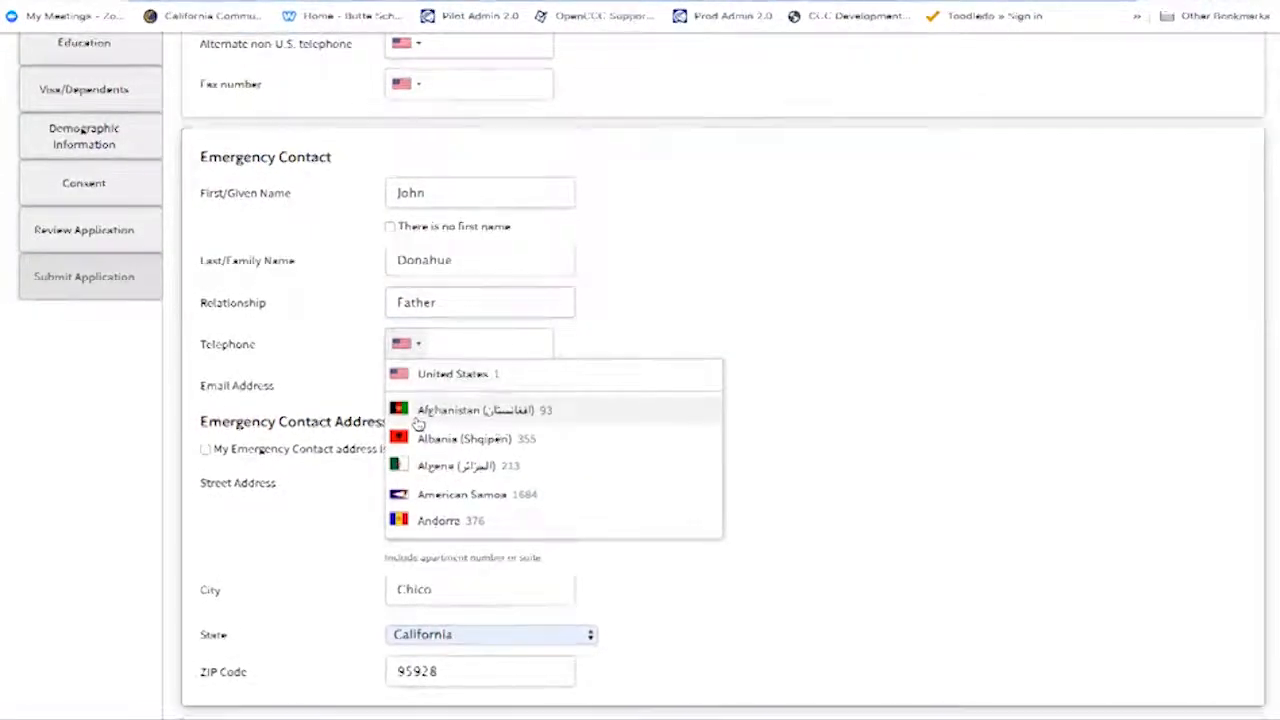
scroll(425, 522, "down", 20)
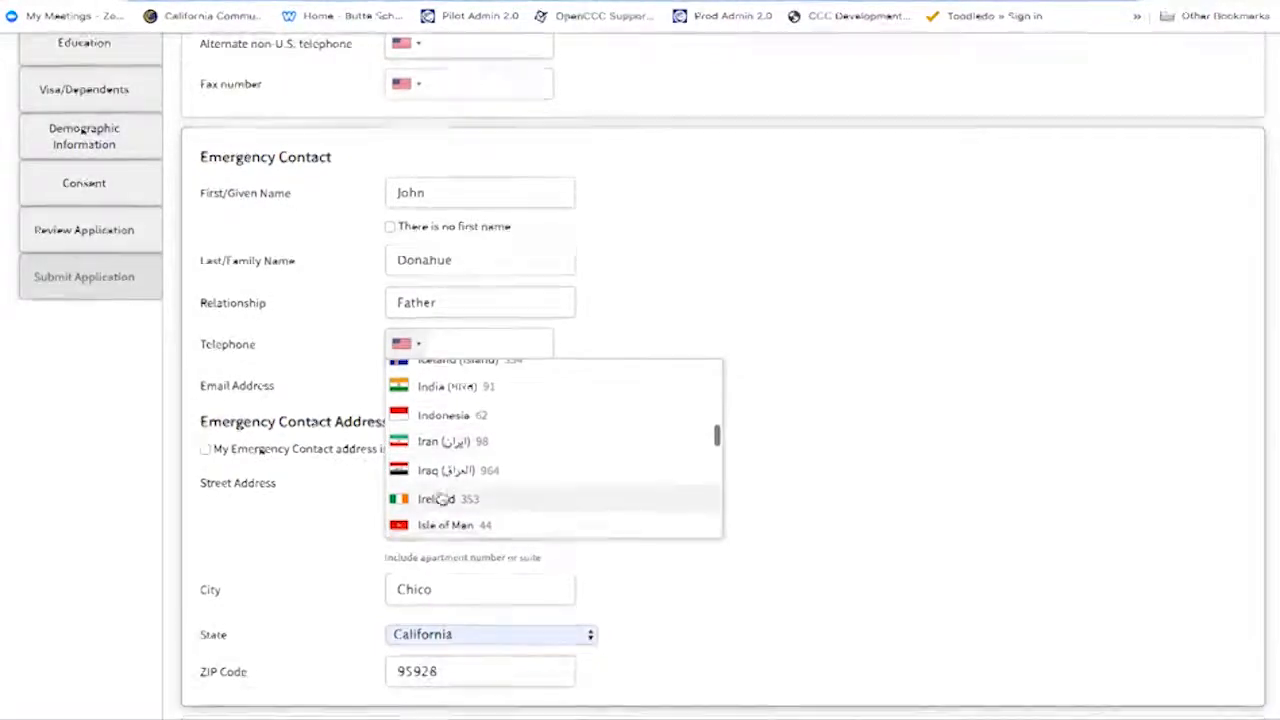
left_click(445, 498)
type("353-3689")
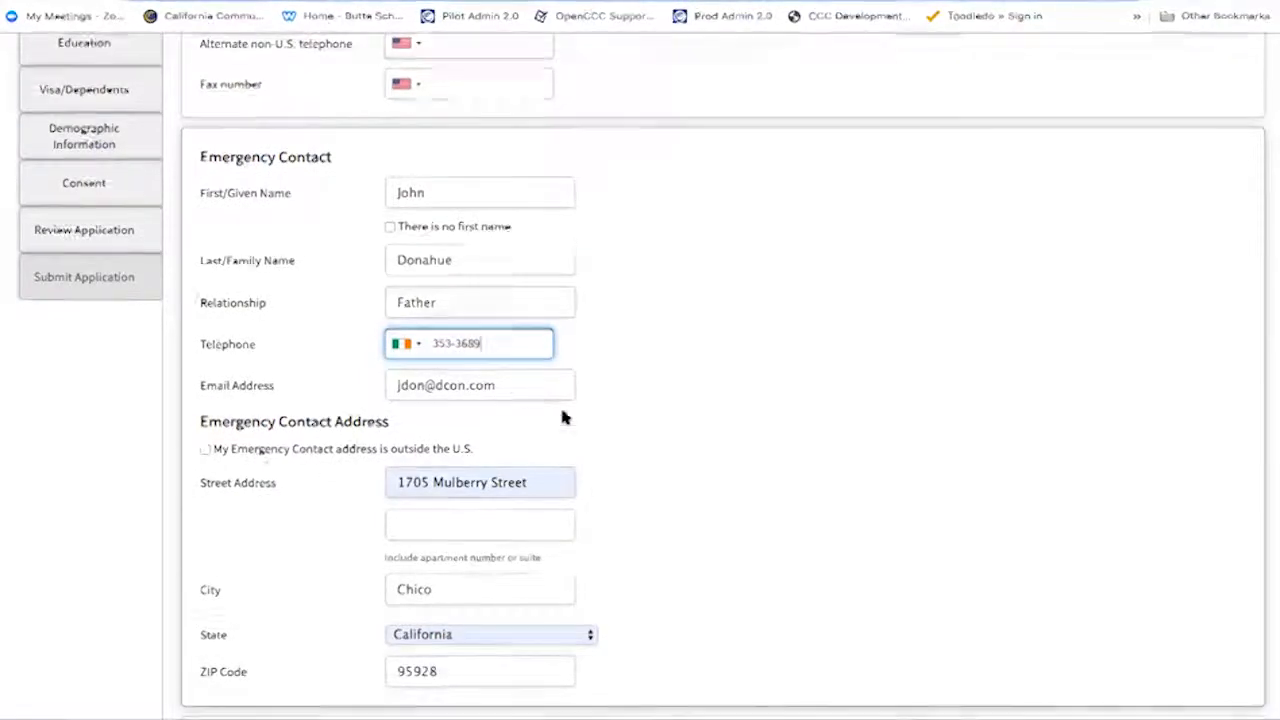
- Replace the emergency contact's e-mail address and mark the contact address as outside the U.S
left_click(514, 385)
key("ctrl+a")
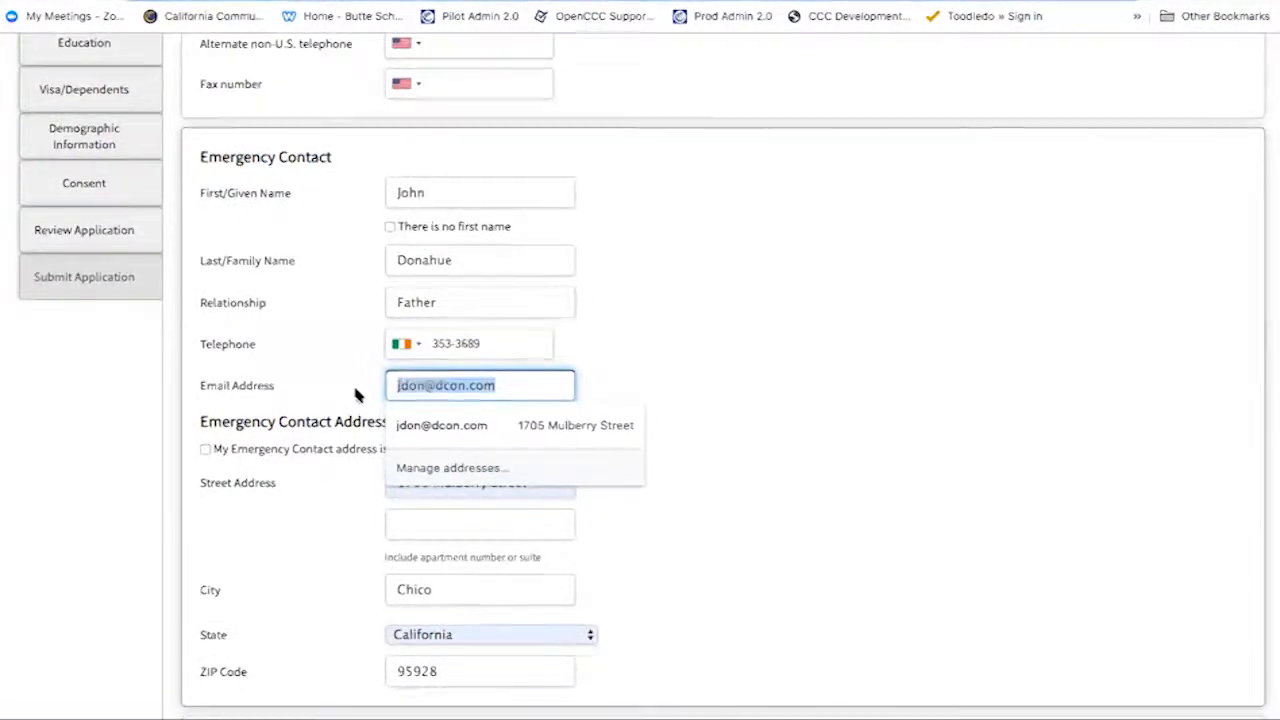
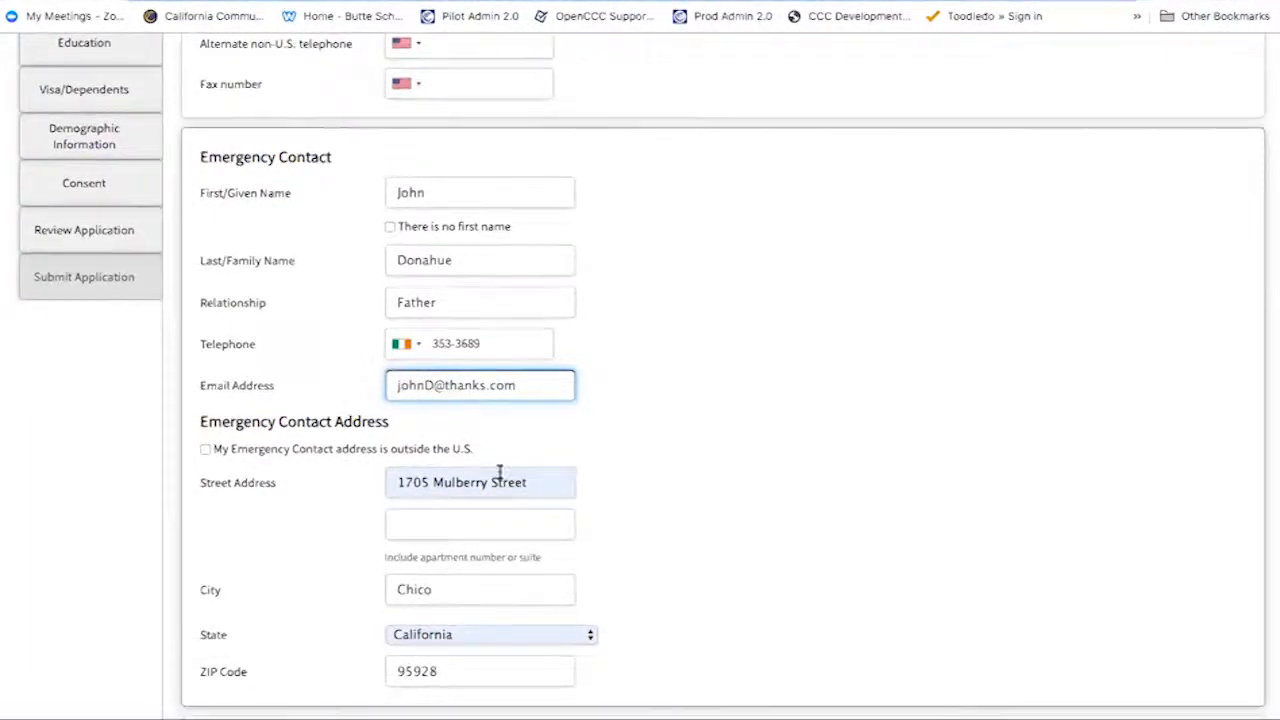
left_click(607, 408)
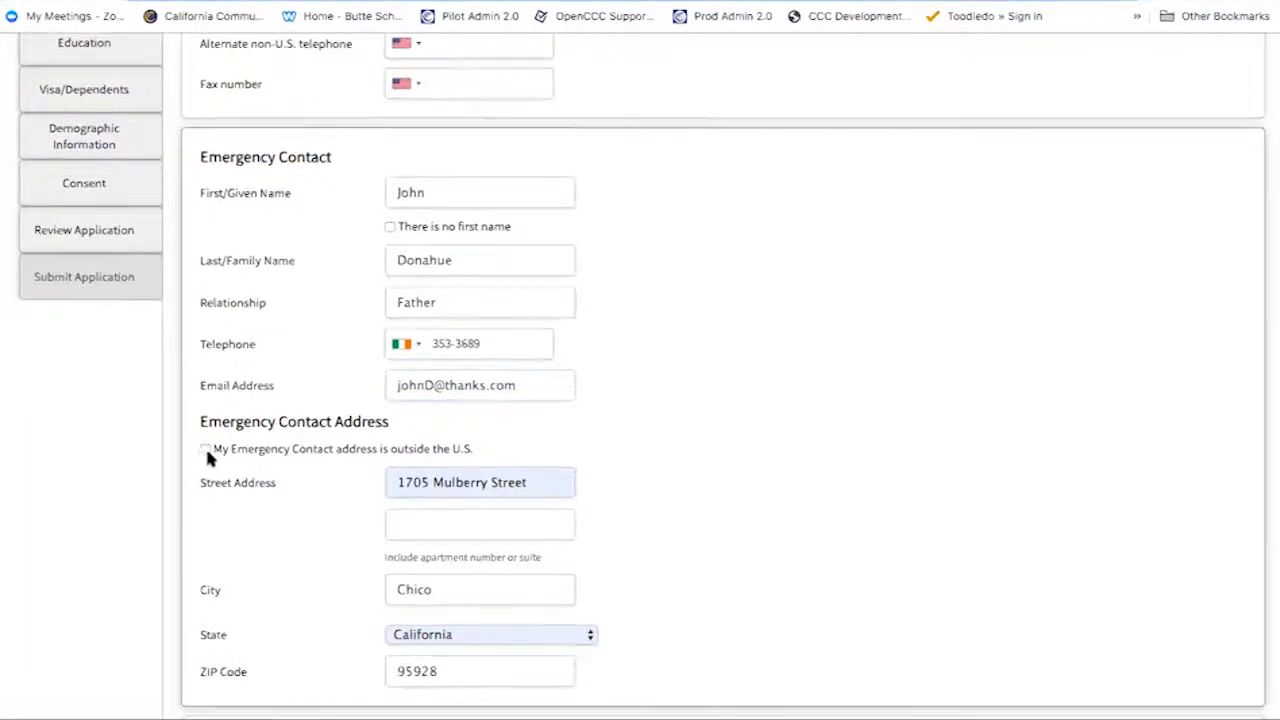
scroll(207, 456, "down", 3)
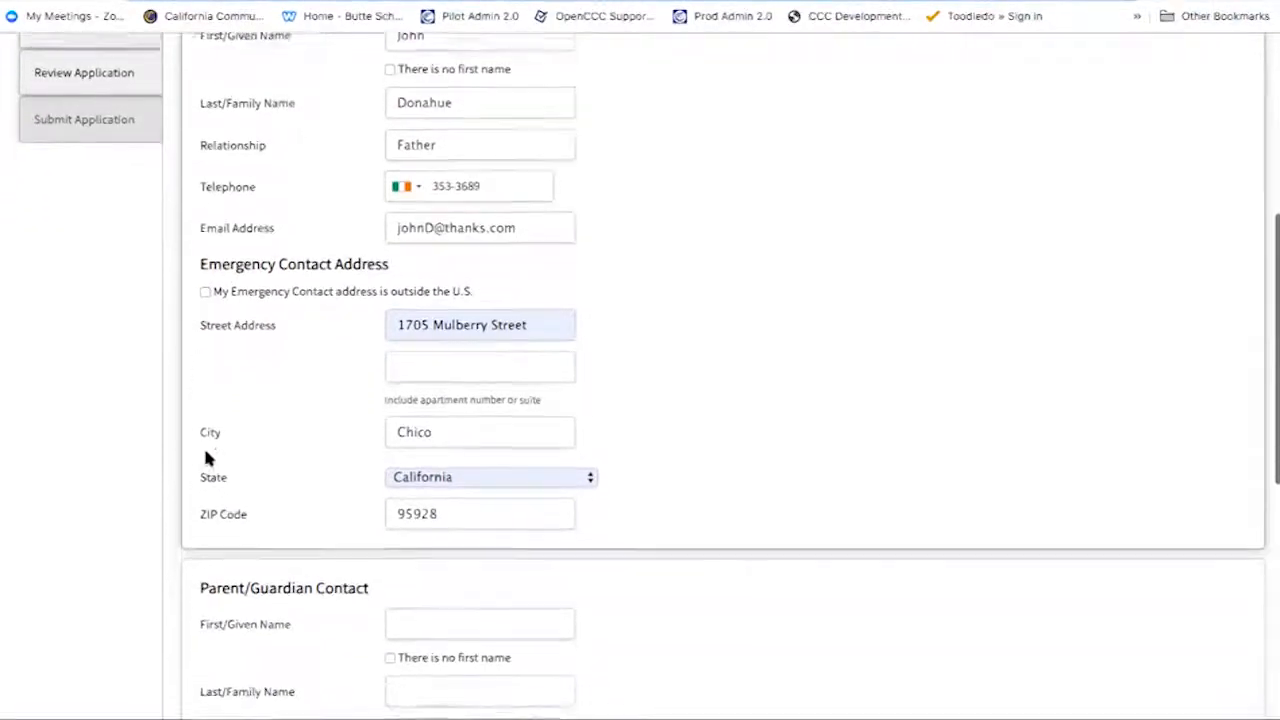
left_click(206, 280)
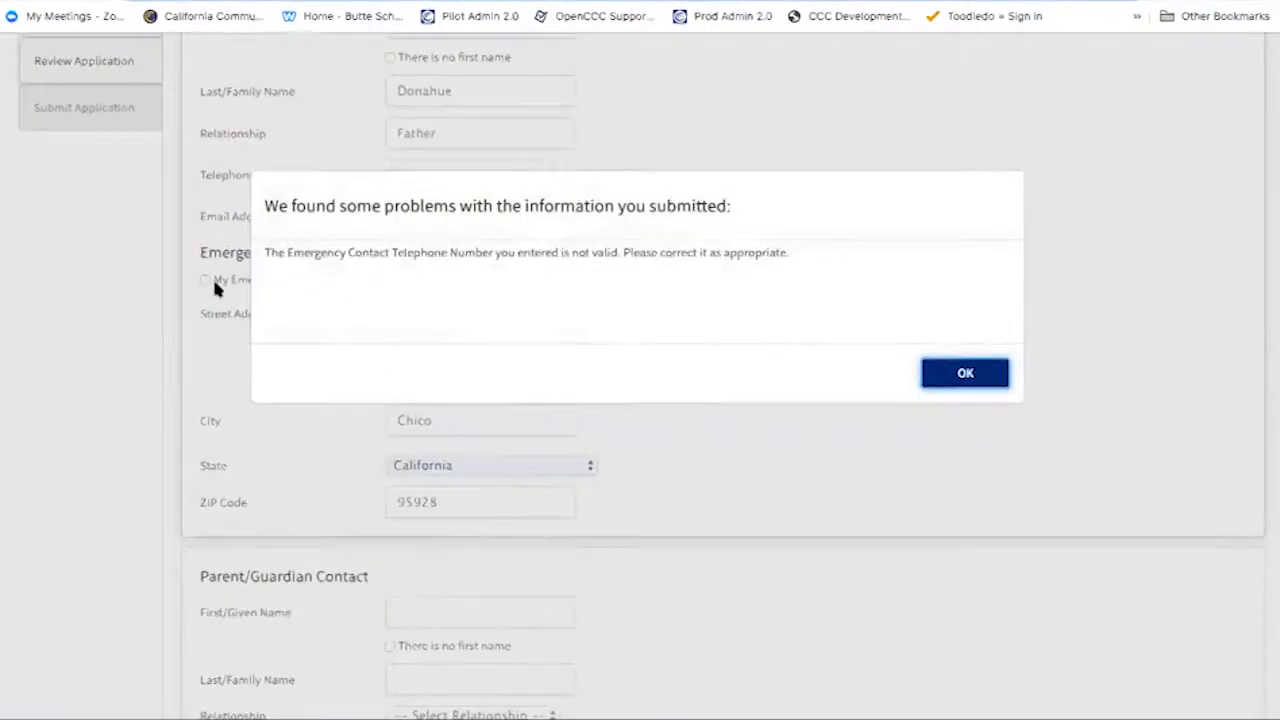
- Dismiss the invalid-telephone error and re-enter the emergency telephone with the United States code
left_click(964, 376)
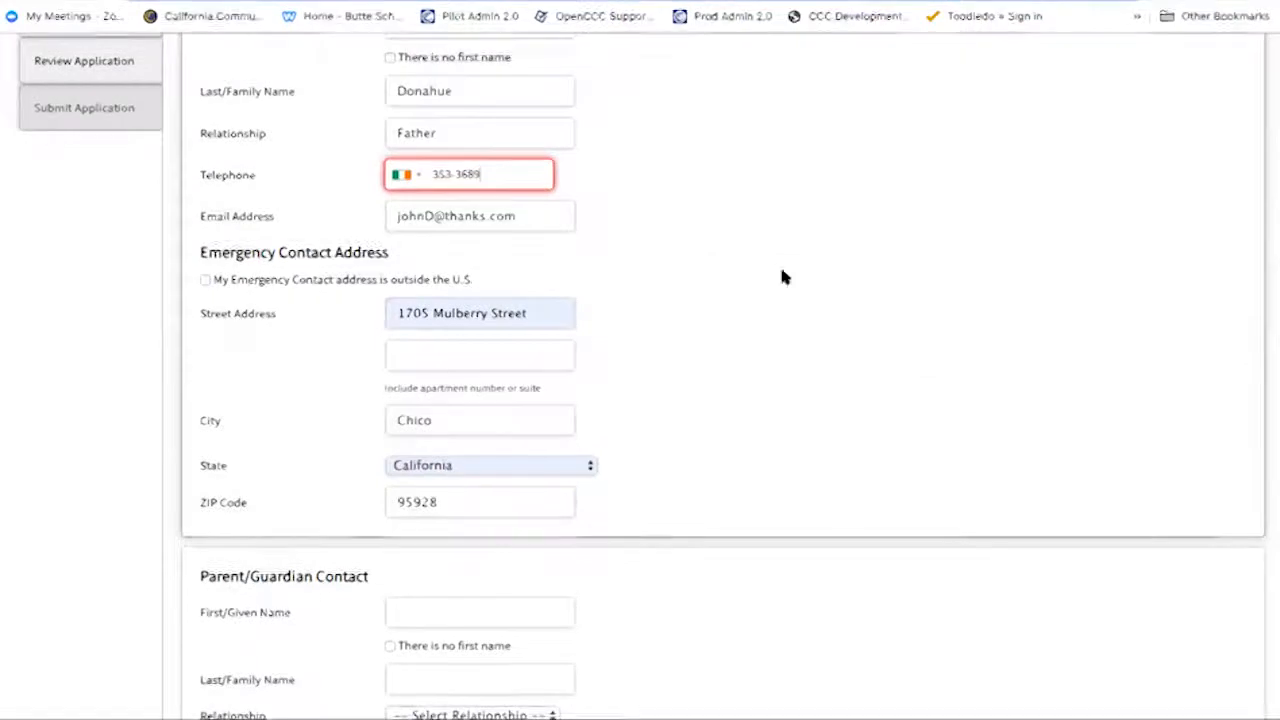
left_click(410, 175)
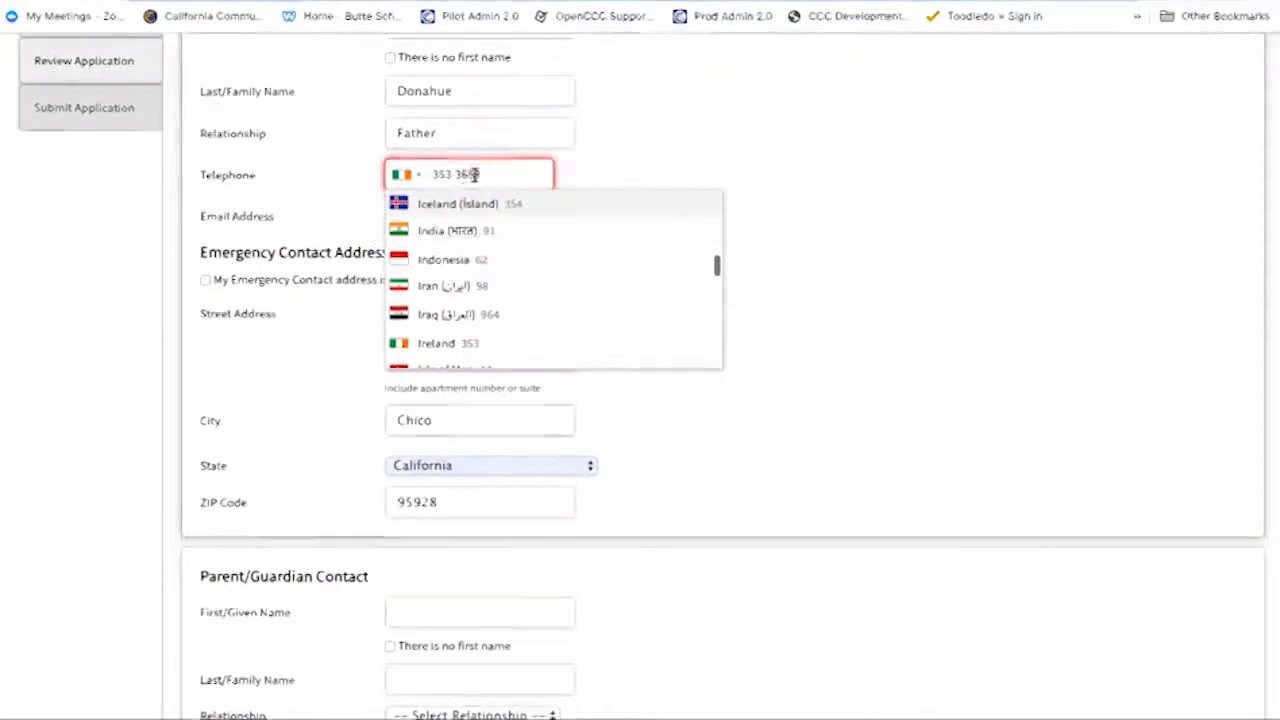
left_click(436, 175)
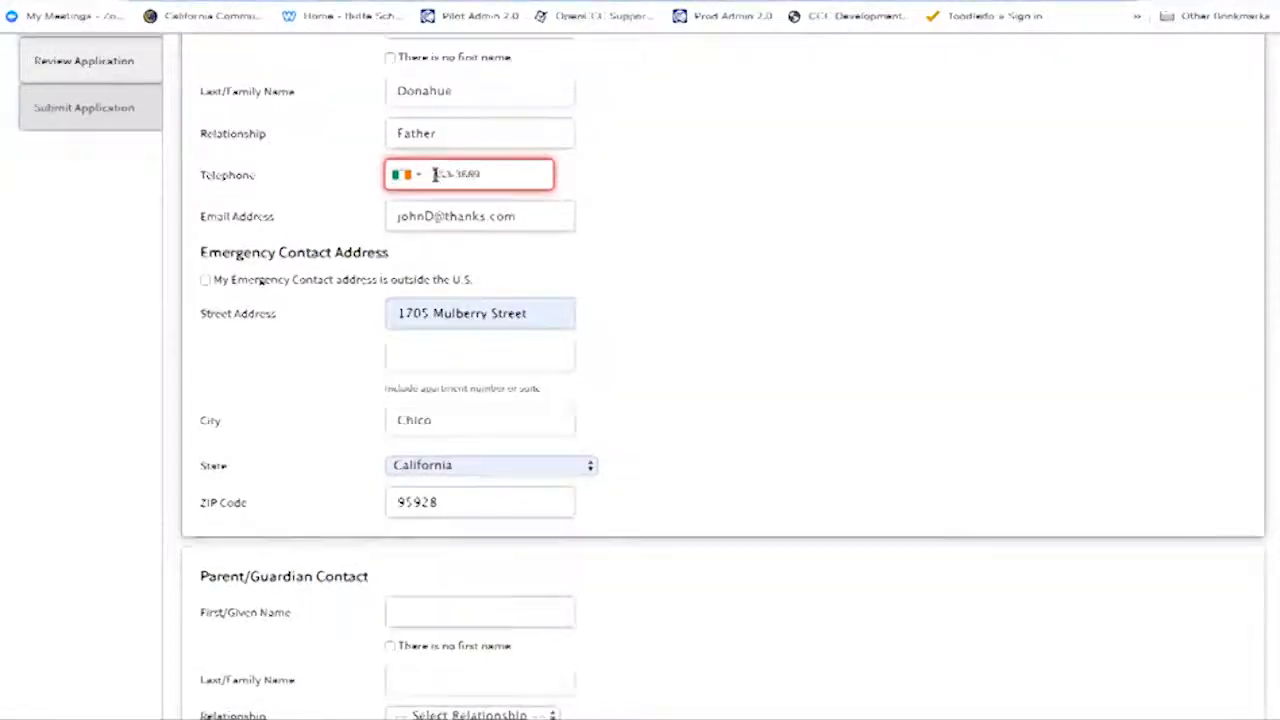
key("ctrl+a")
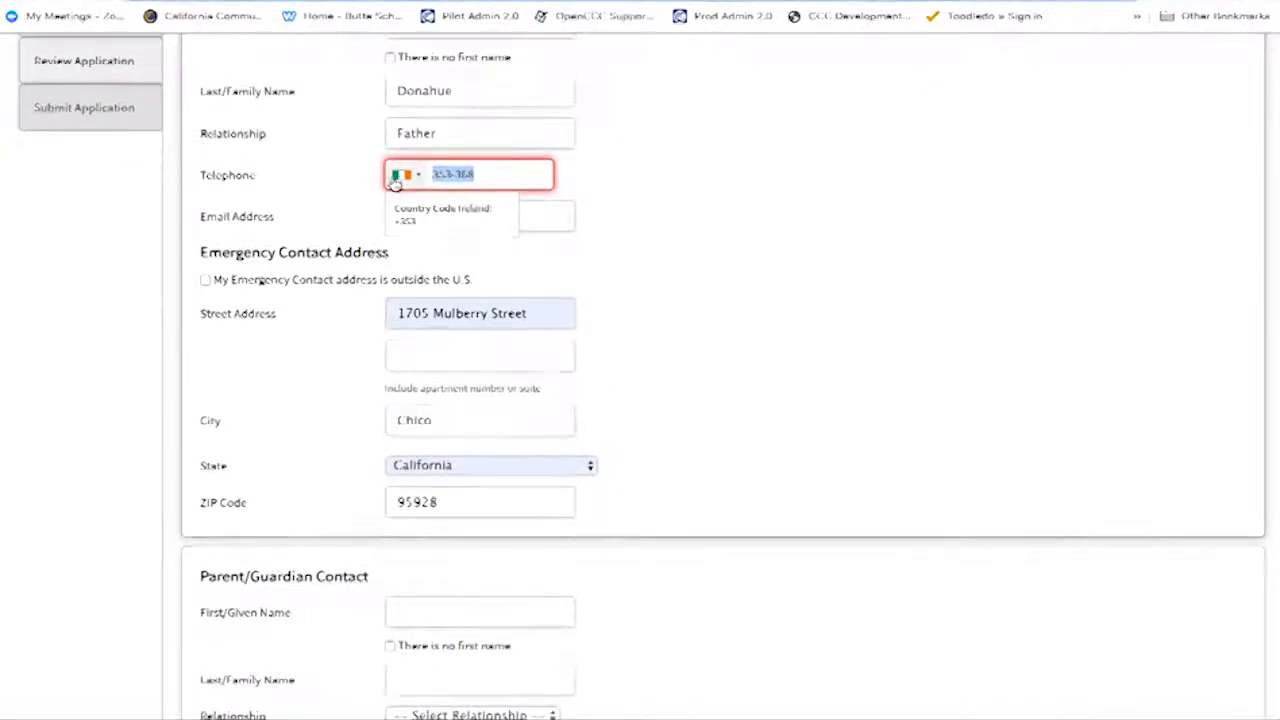
key("BackSpace")
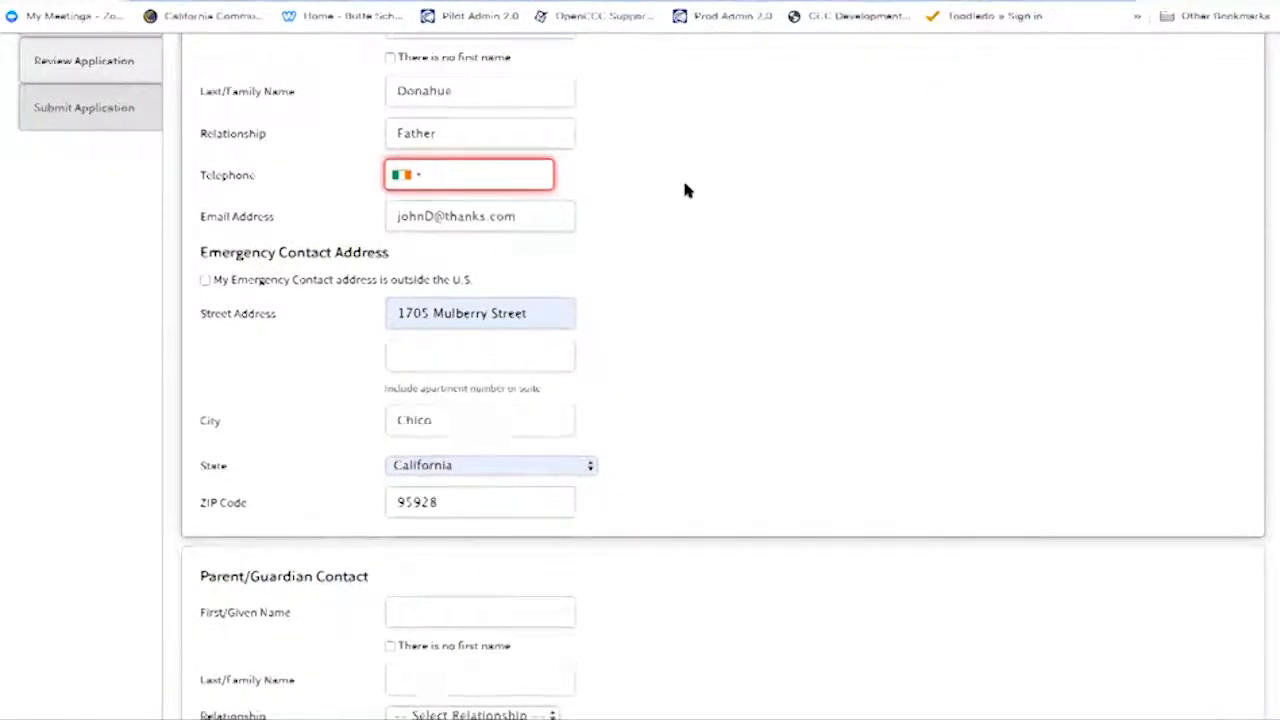
left_click(415, 178)
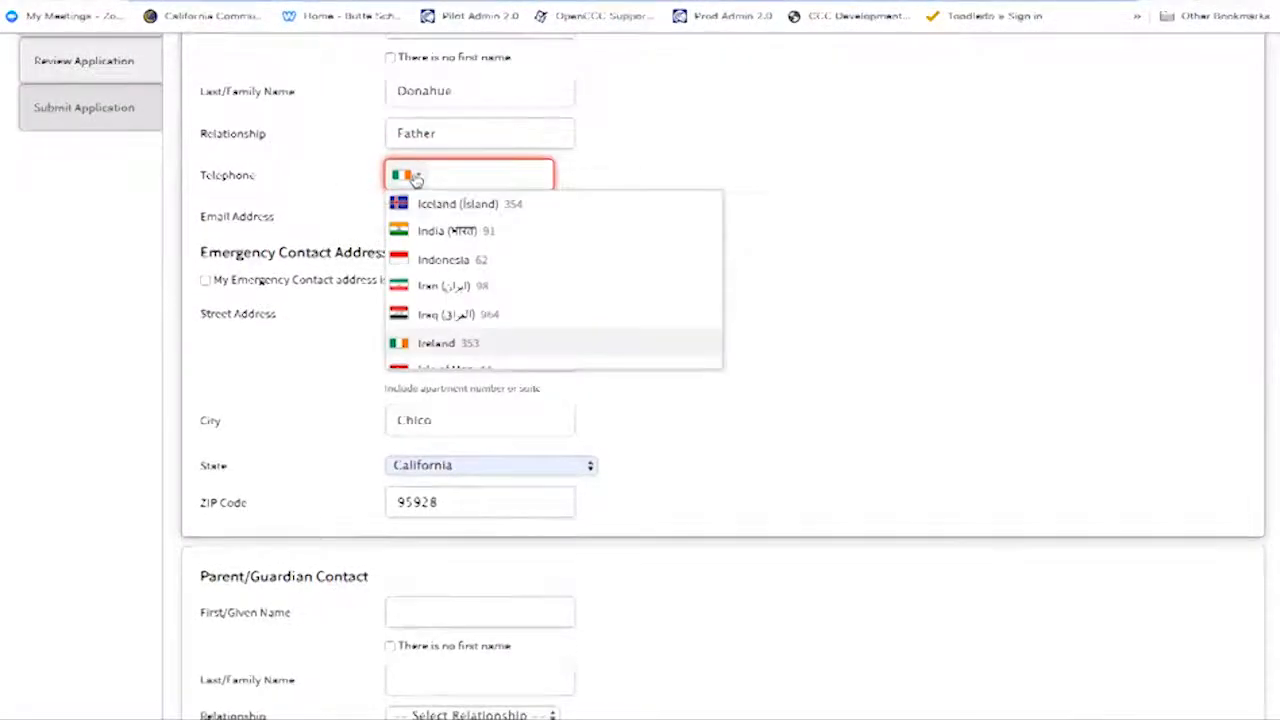
scroll(434, 286, "up", 10)
scroll(434, 286, "up", 5)
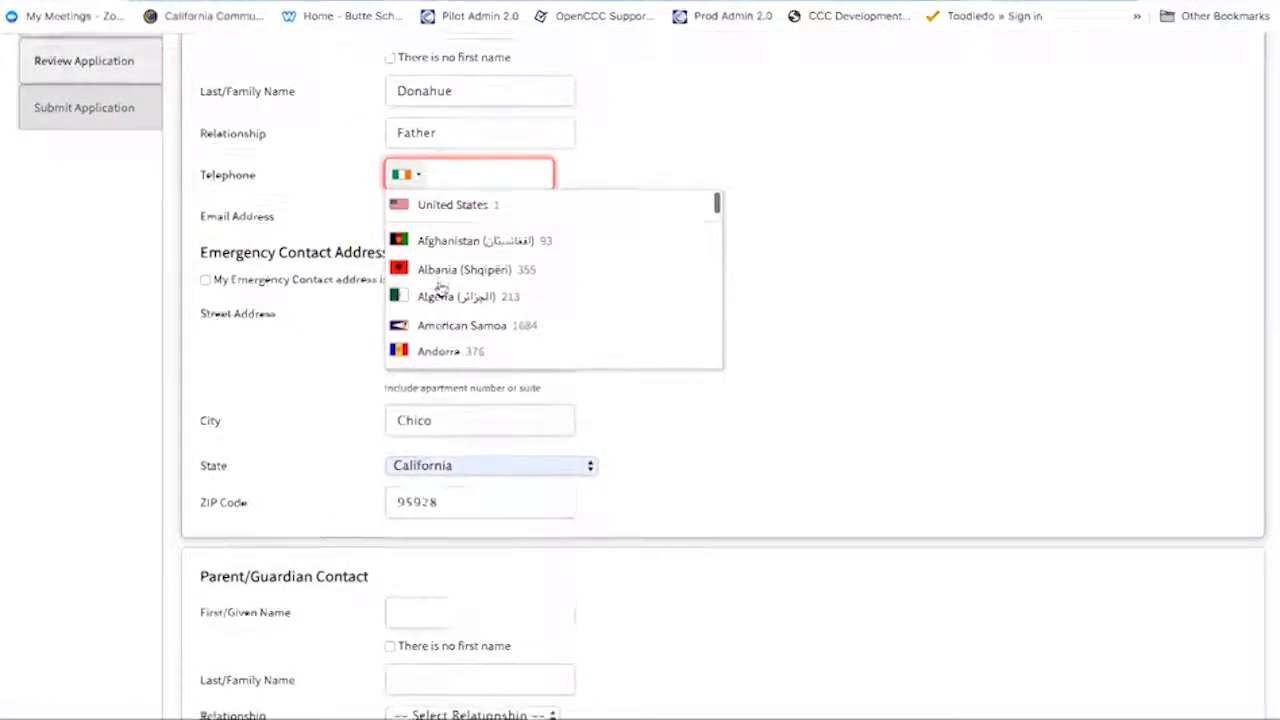
left_click(458, 208)
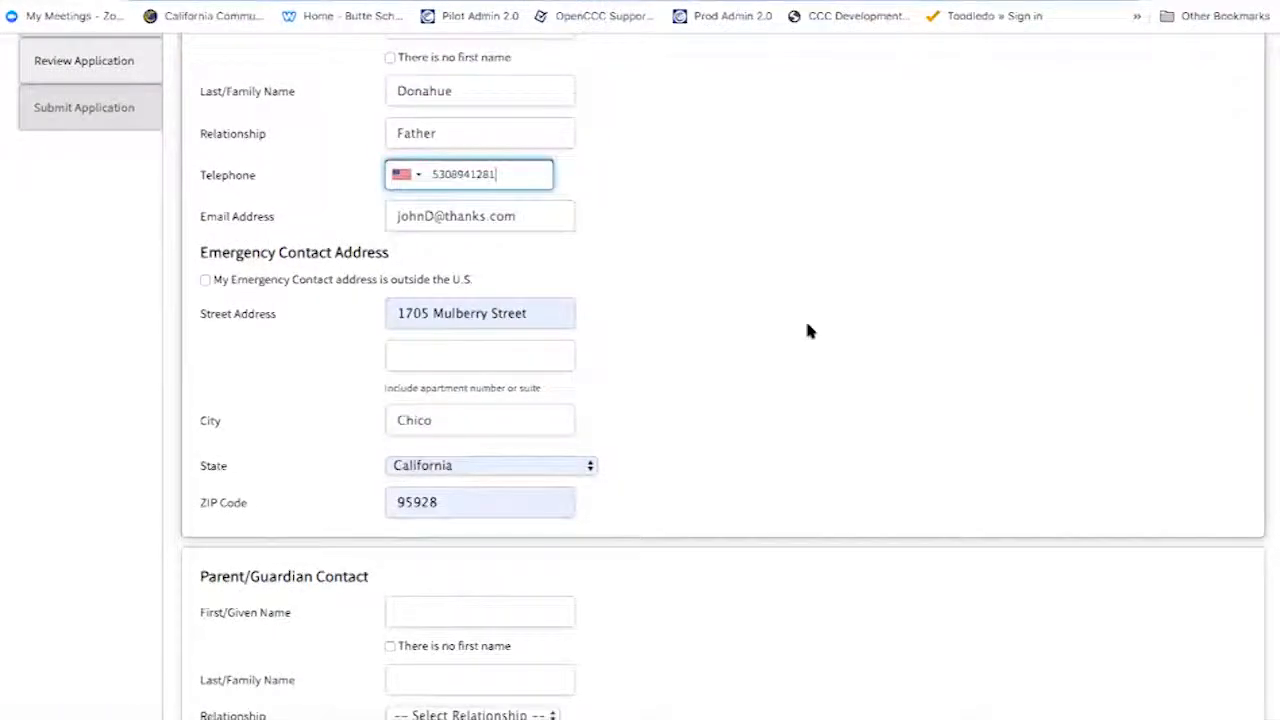
left_click(743, 414)
scroll(266, 363, "down", 1)
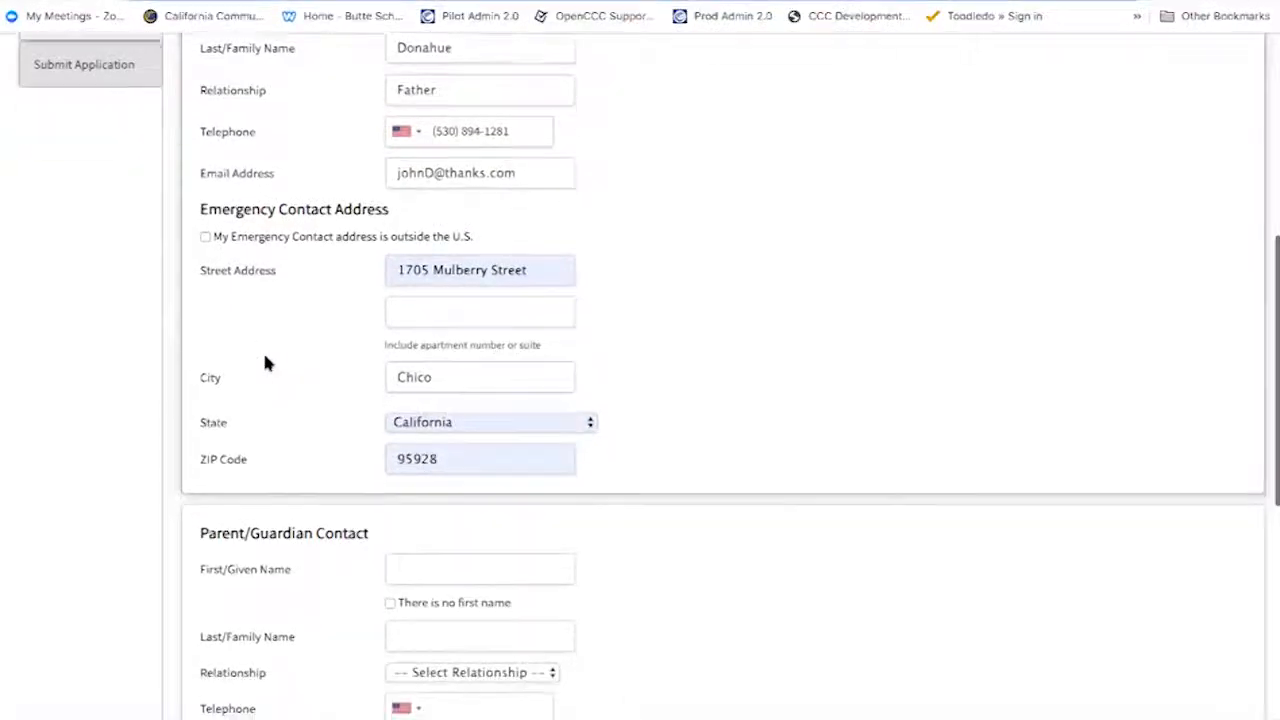
scroll(266, 358, "down", 1)
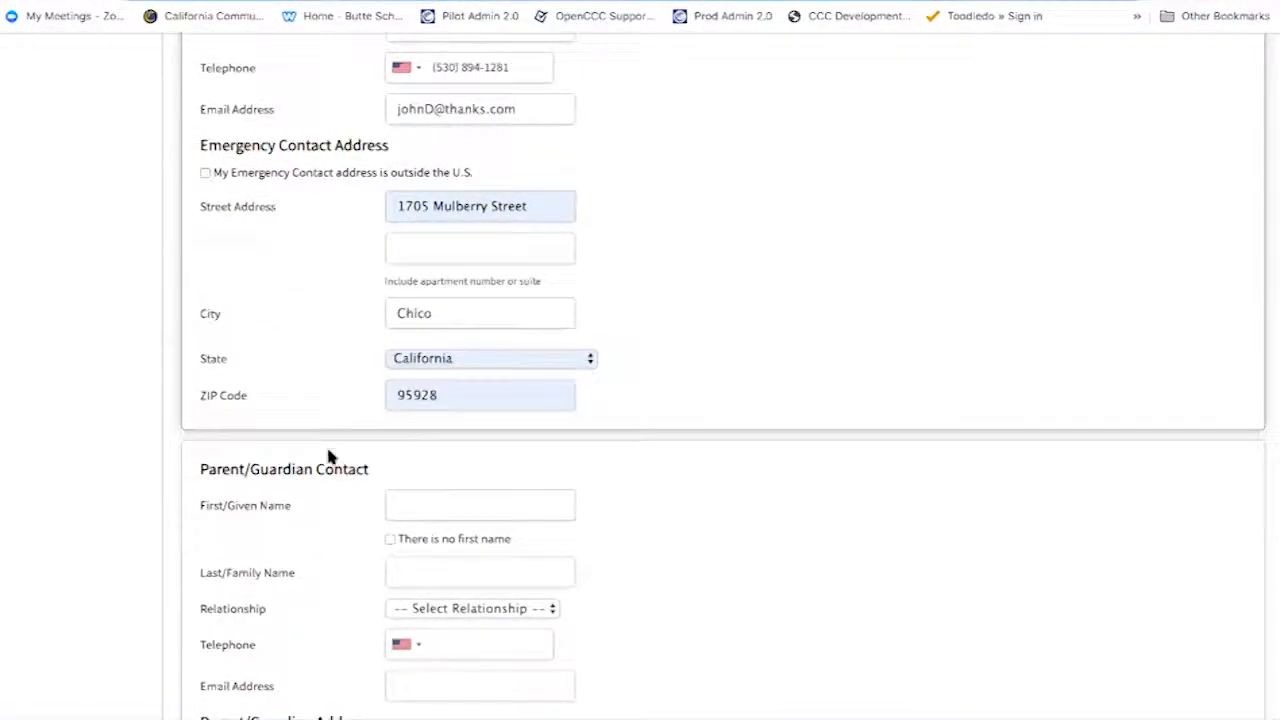
left_click(205, 174)
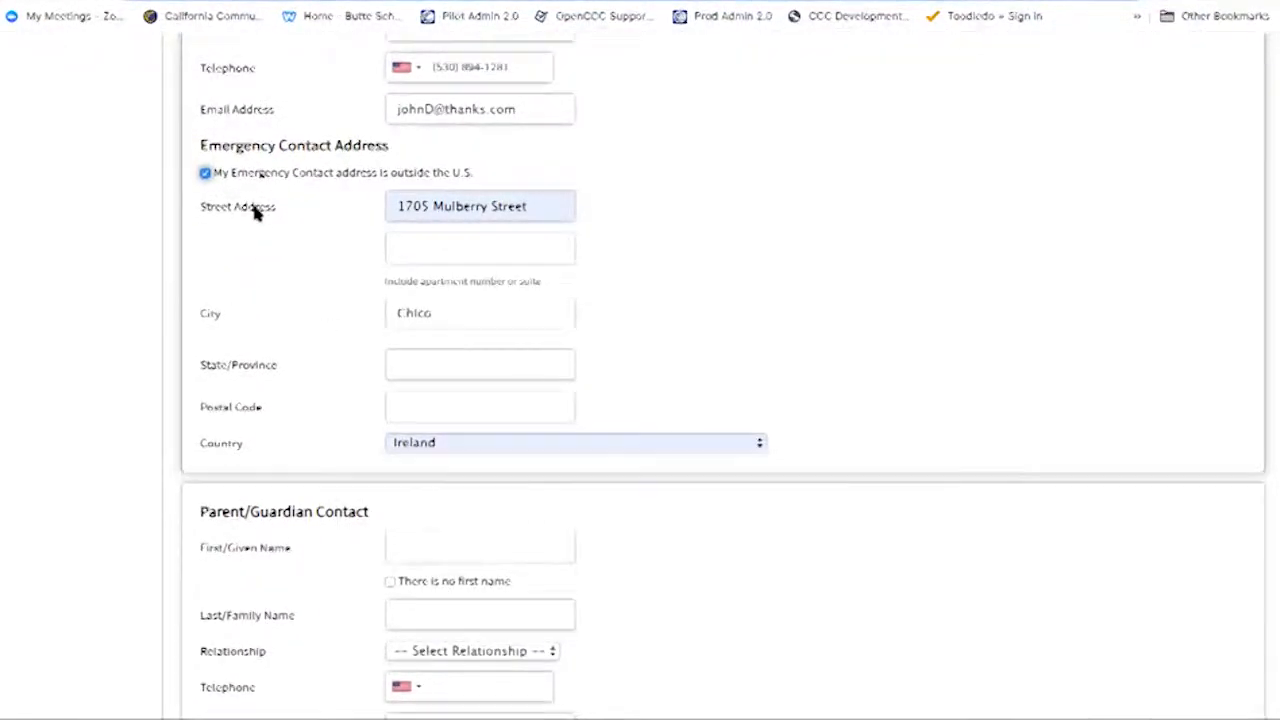
left_click(205, 172)
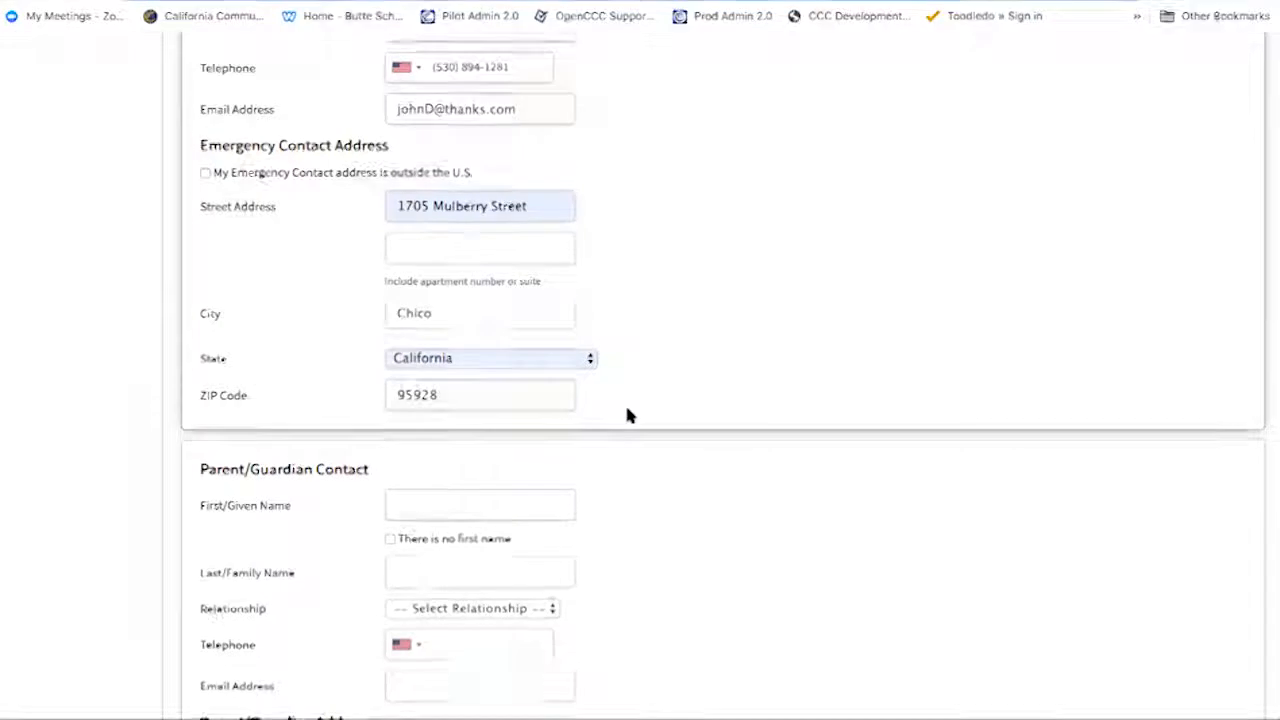
scroll(628, 414, "down", 3)
scroll(628, 414, "down", 1)
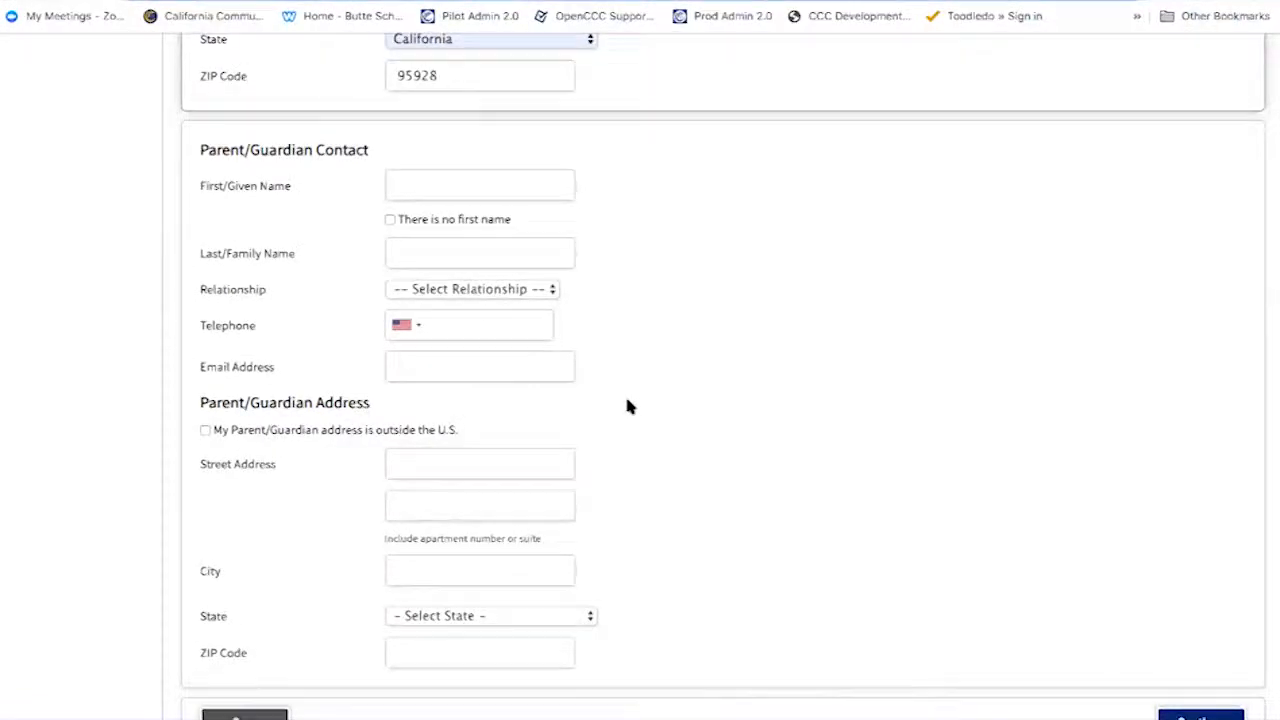
- Autofill the parent/guardian contact from saved details, set the relationship to Father, and check the e-mail
left_click(511, 187)
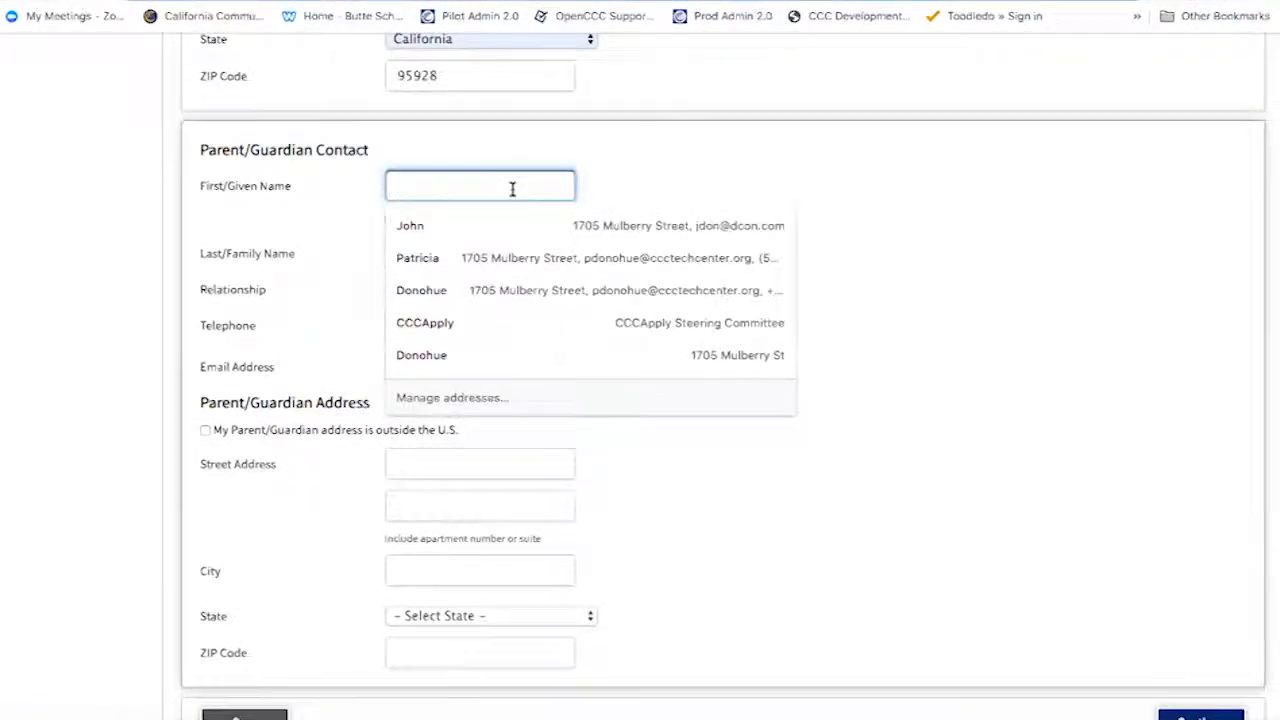
left_click(511, 222)
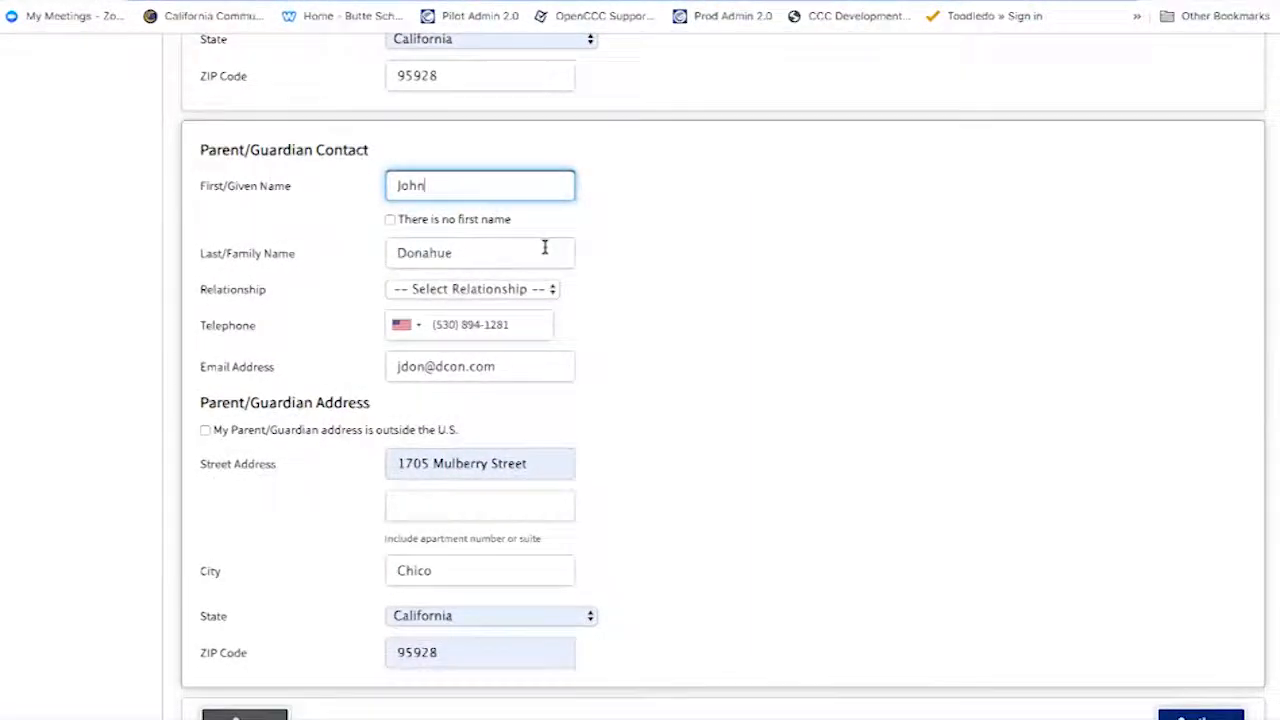
left_click(531, 286)
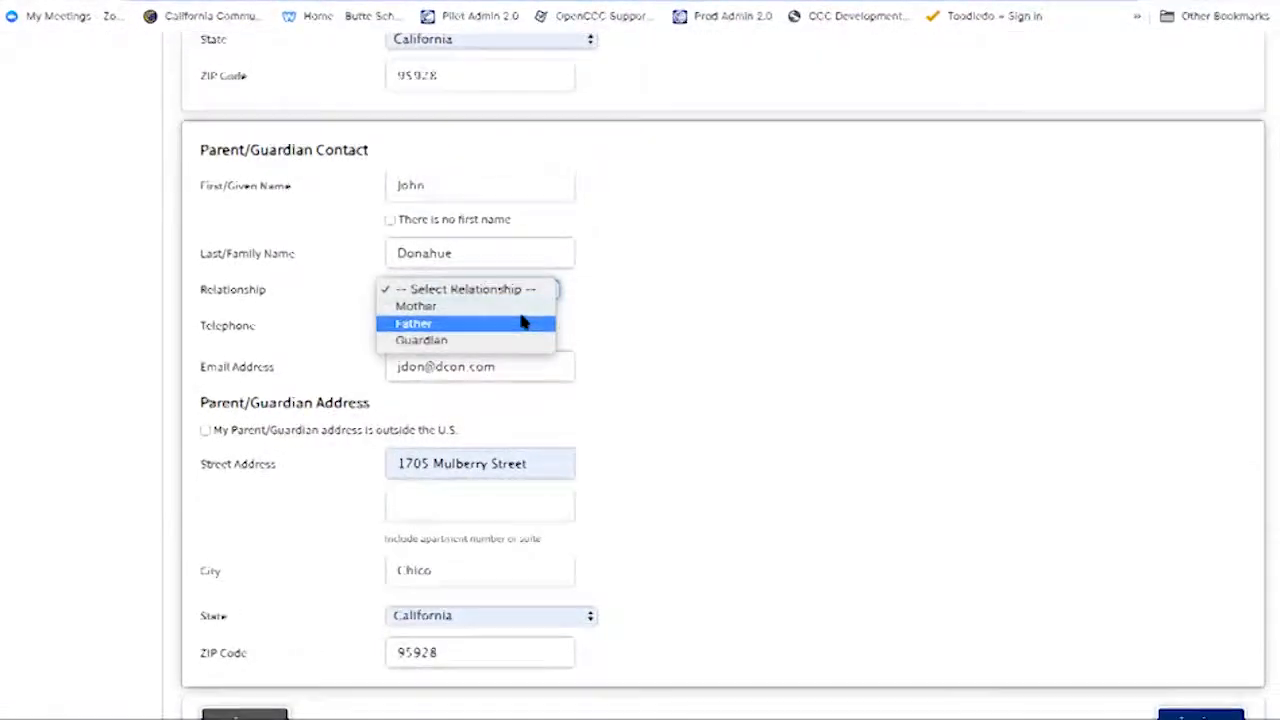
left_click(523, 323)
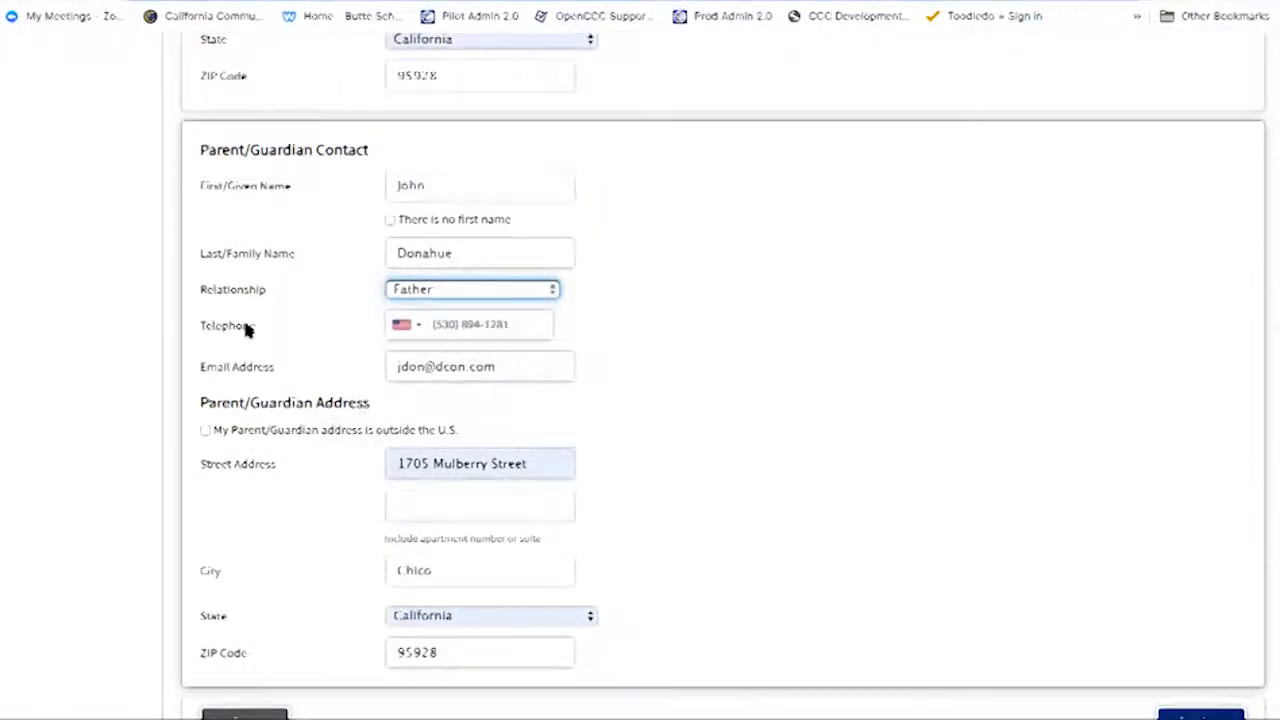
left_click(505, 369)
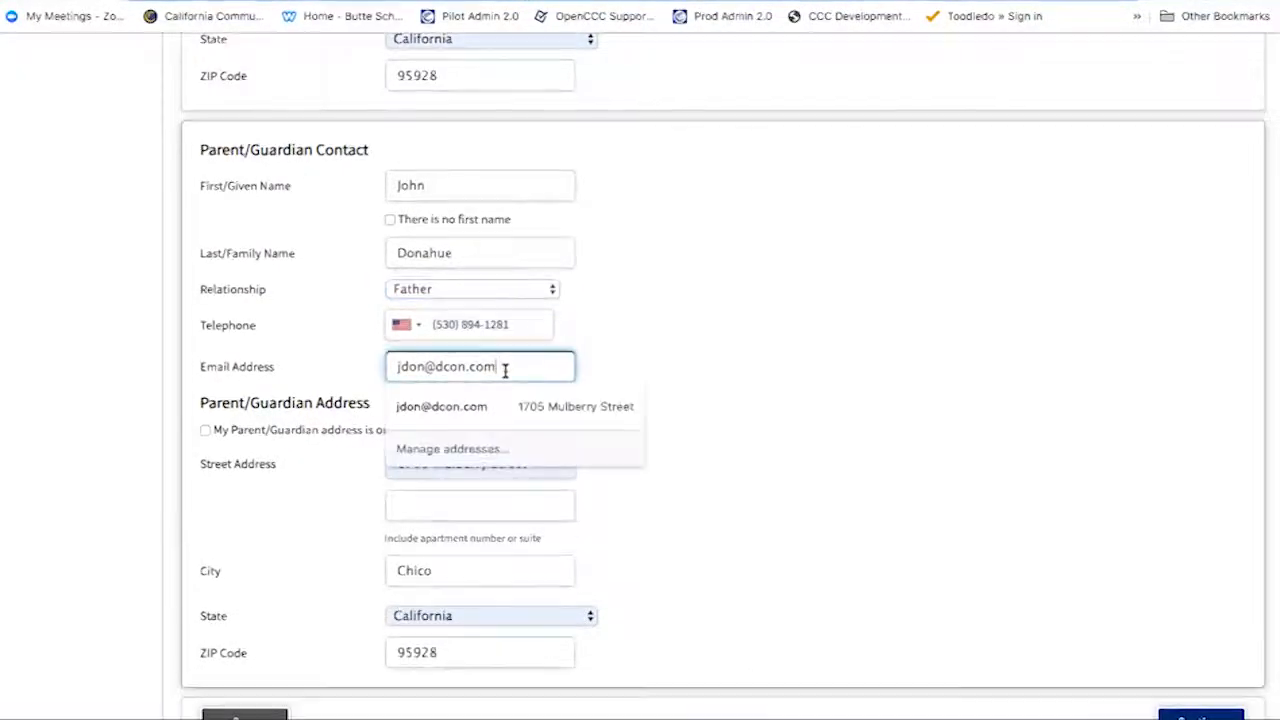
left_click(645, 347)
scroll(626, 388, "up", 2)
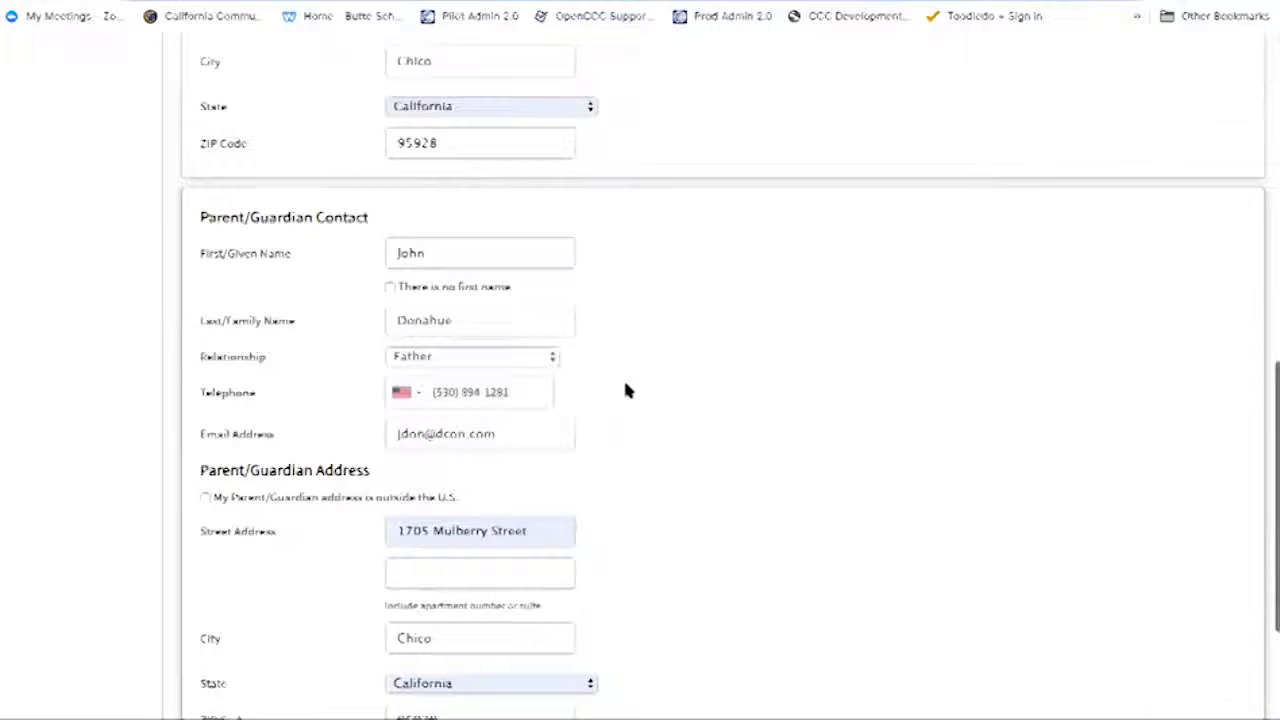
scroll(624, 385, "up", 3)
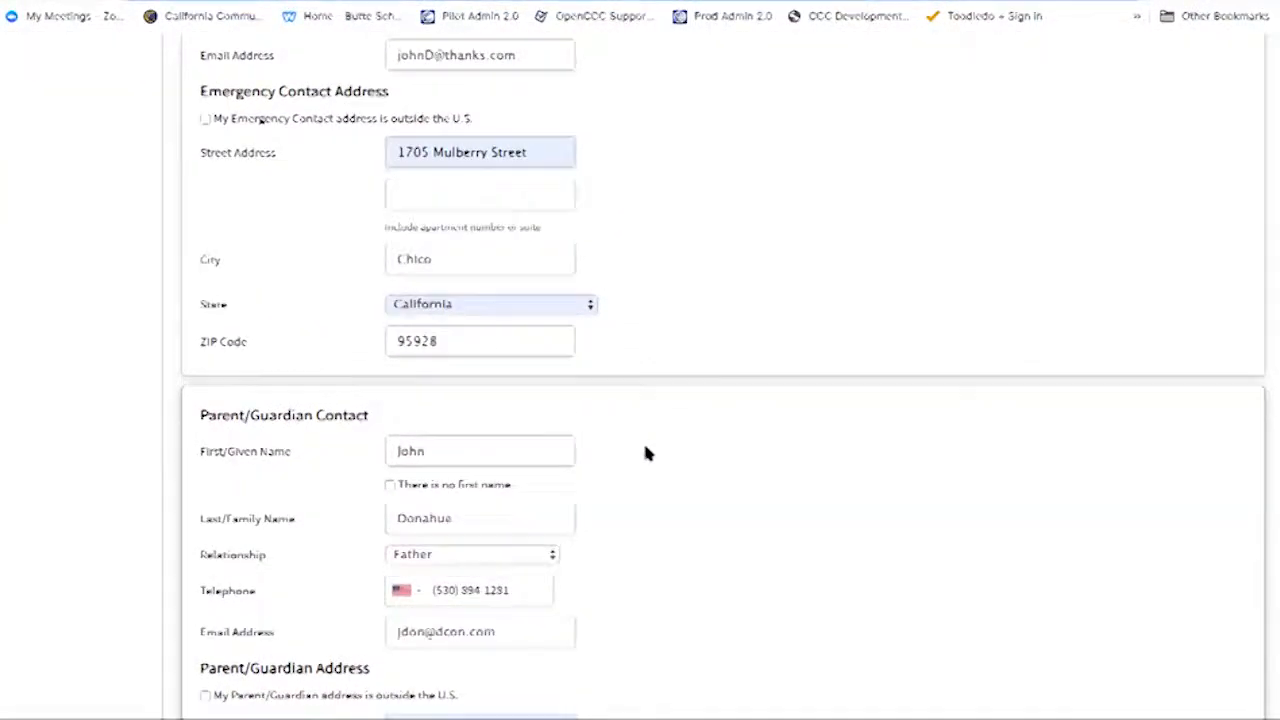
scroll(645, 453, "down", 1)
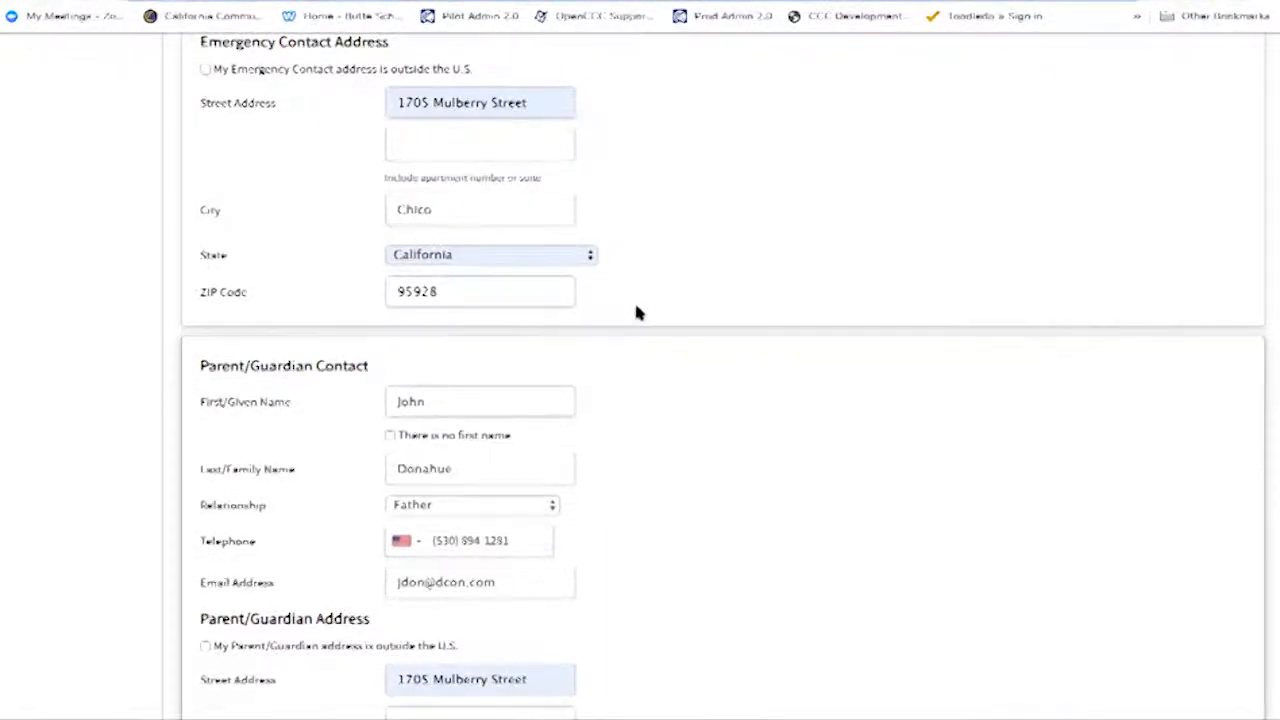
- Enter a new street address for the emergency contact and continue, which triggers an invalid-address warning
left_click_drag(543, 100, 377, 102)
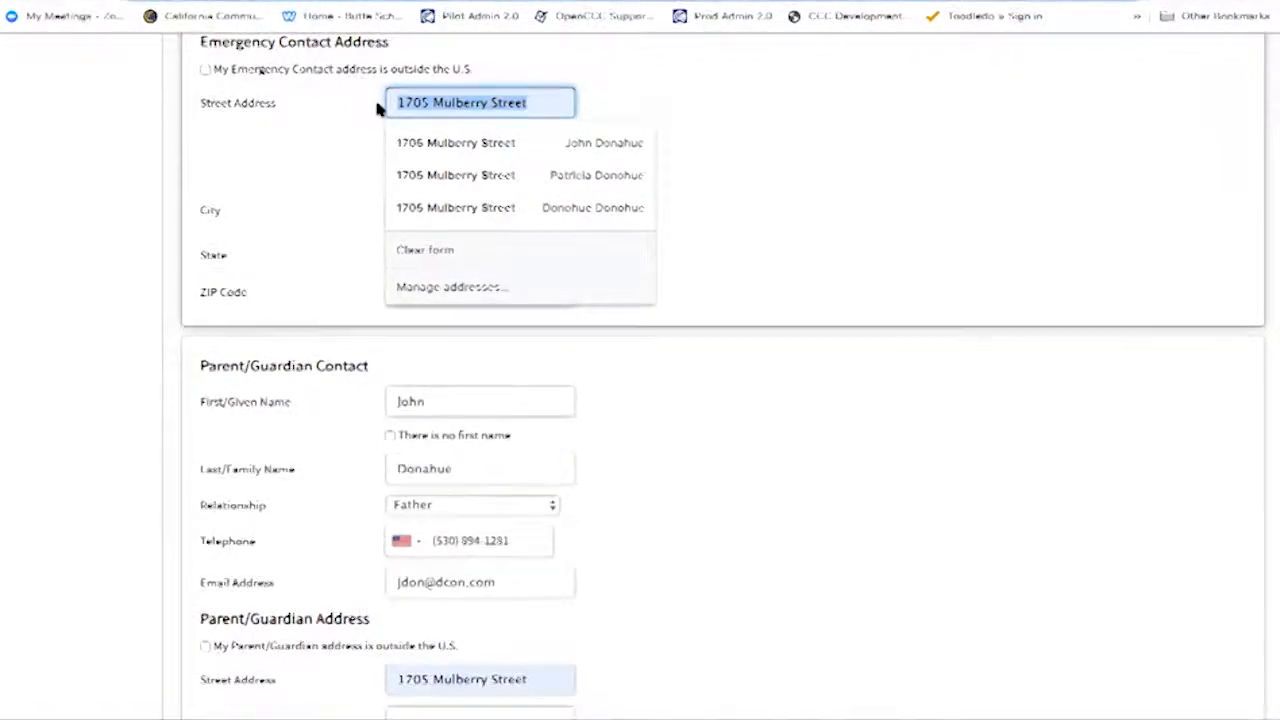
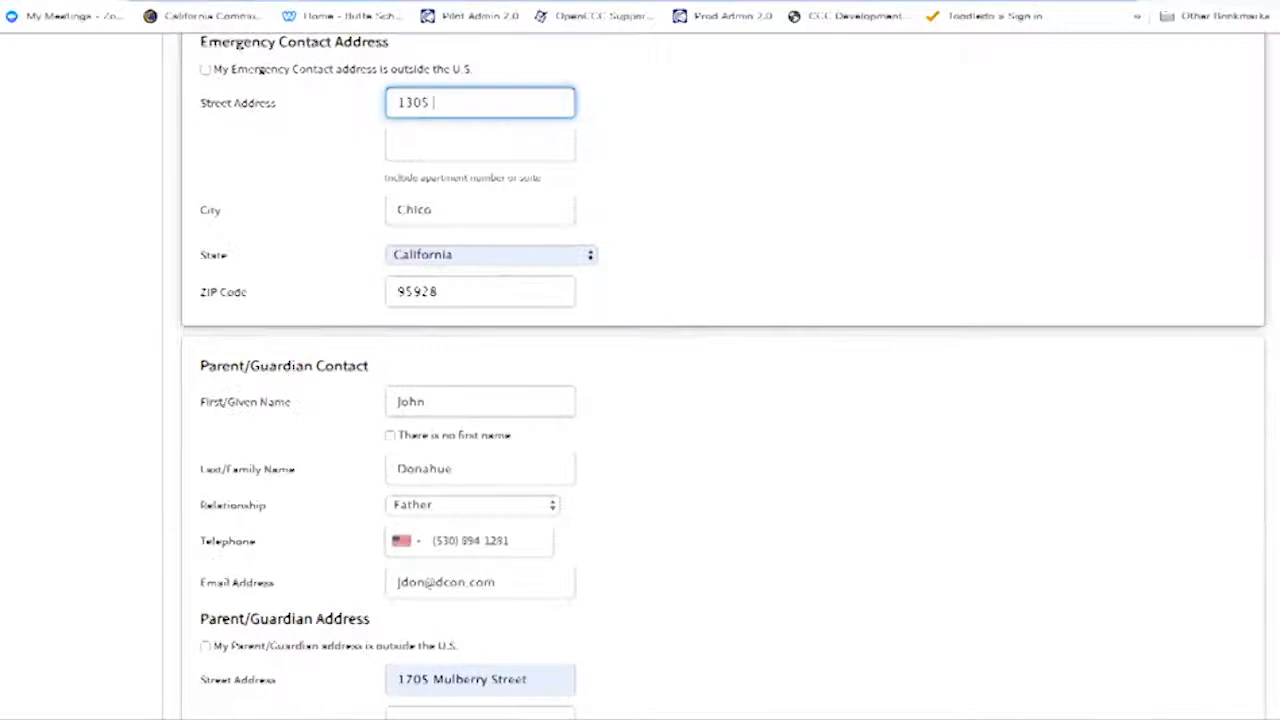
left_click(702, 188)
scroll(694, 501, "down", 2)
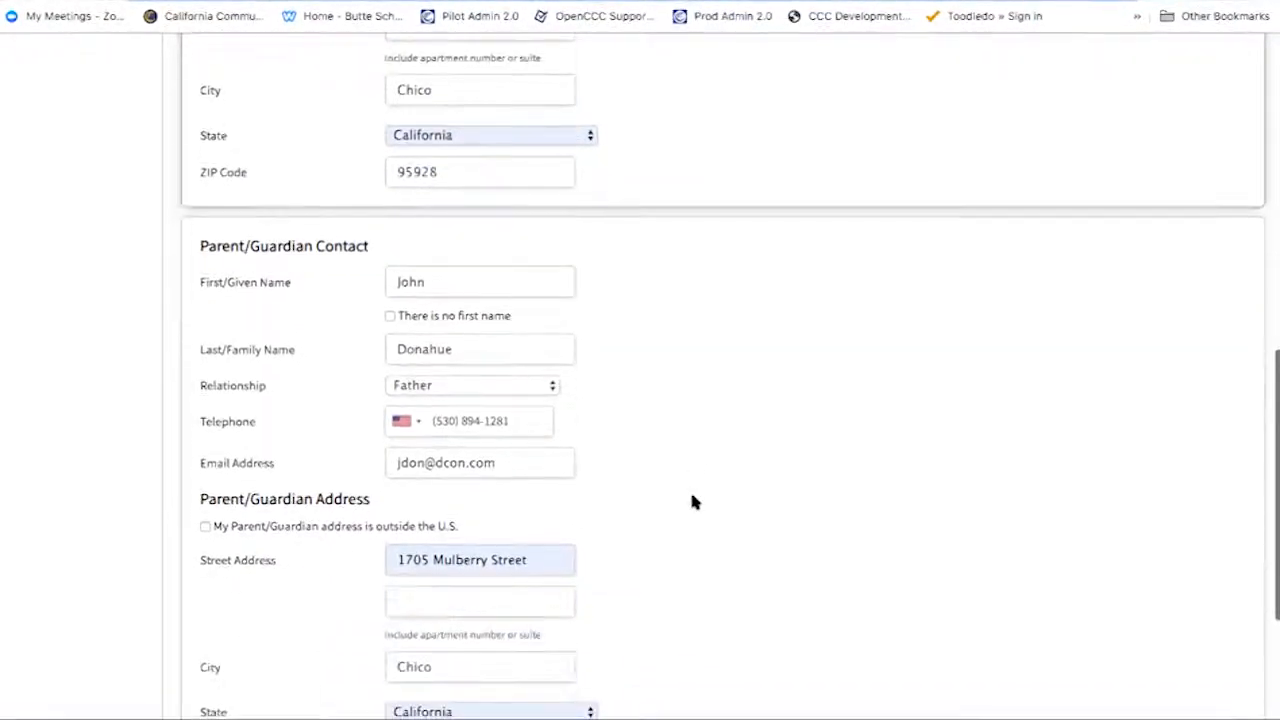
scroll(694, 501, "down", 1)
scroll(694, 501, "down", 3)
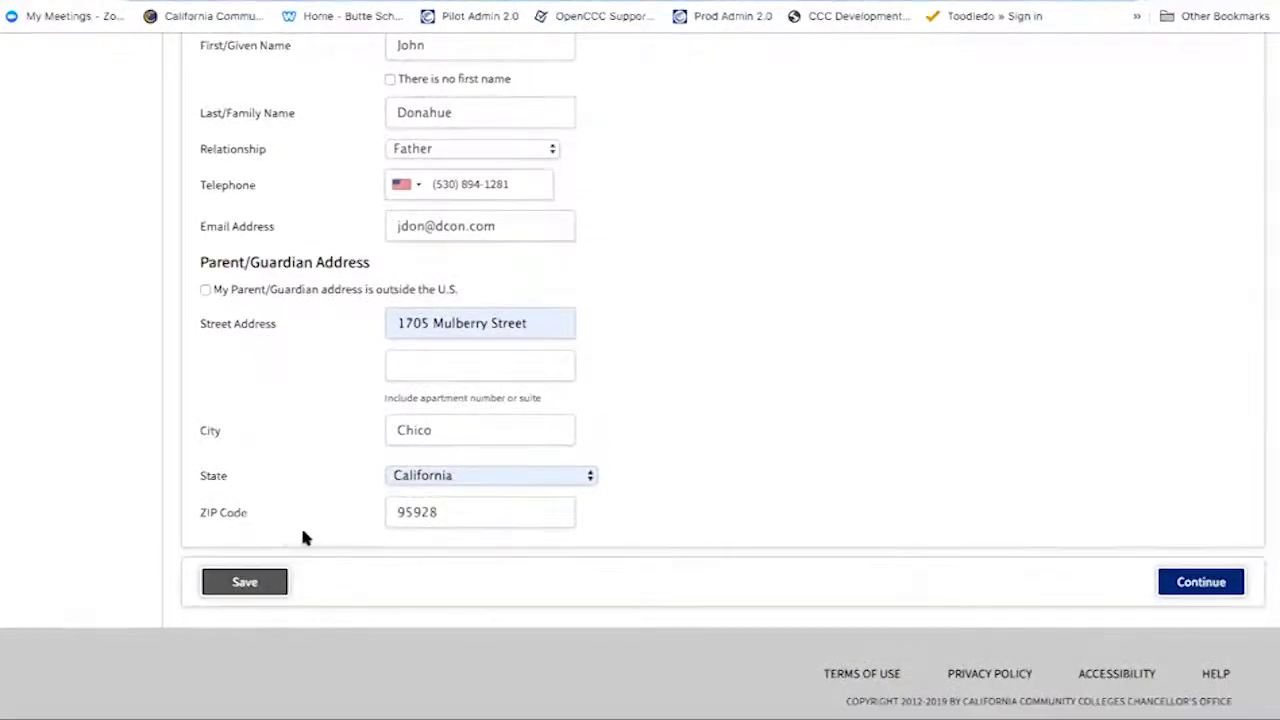
left_click(1206, 594)
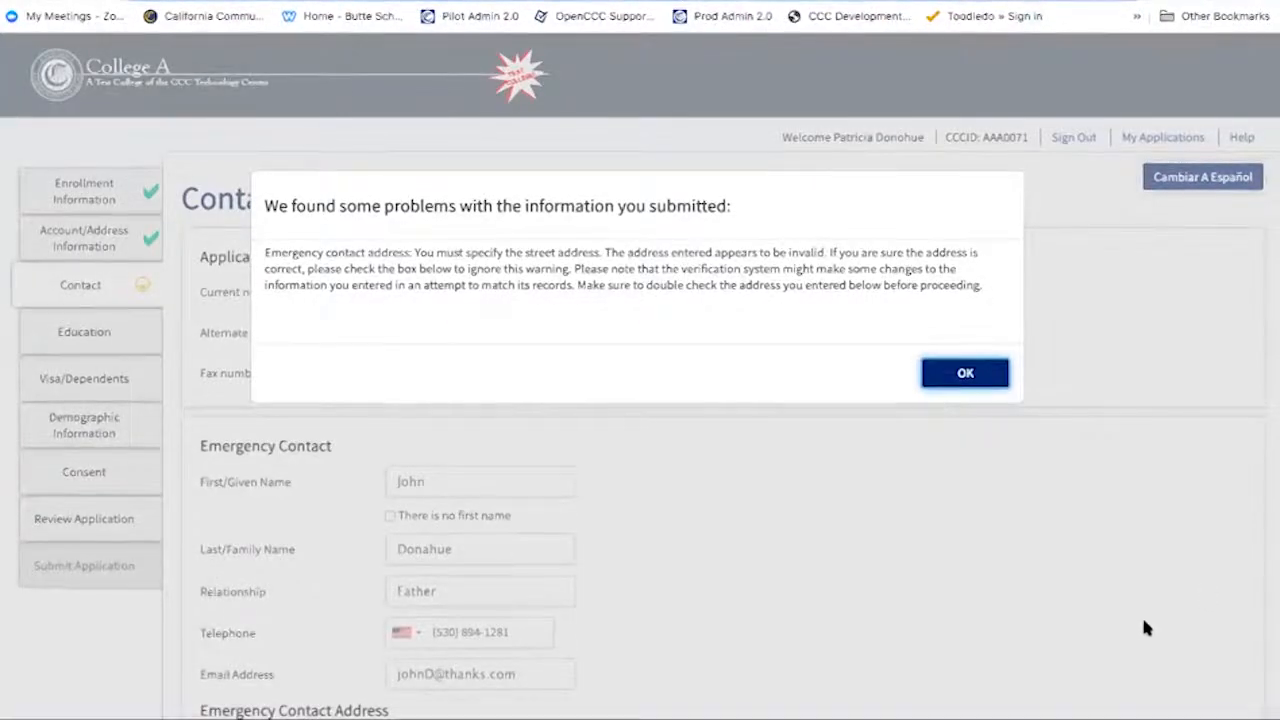
- Dismiss the invalid-address warning and clear the emergency contact's street address
left_click(964, 376)
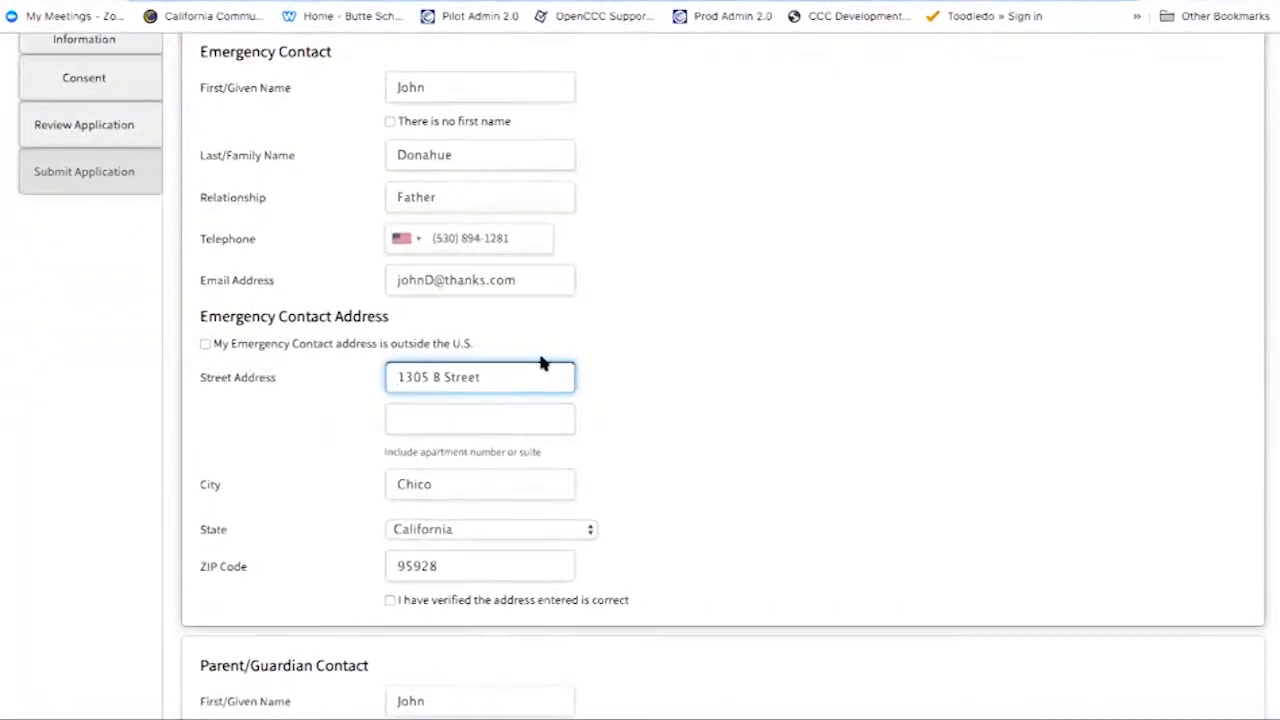
left_click_drag(531, 375, 366, 372)
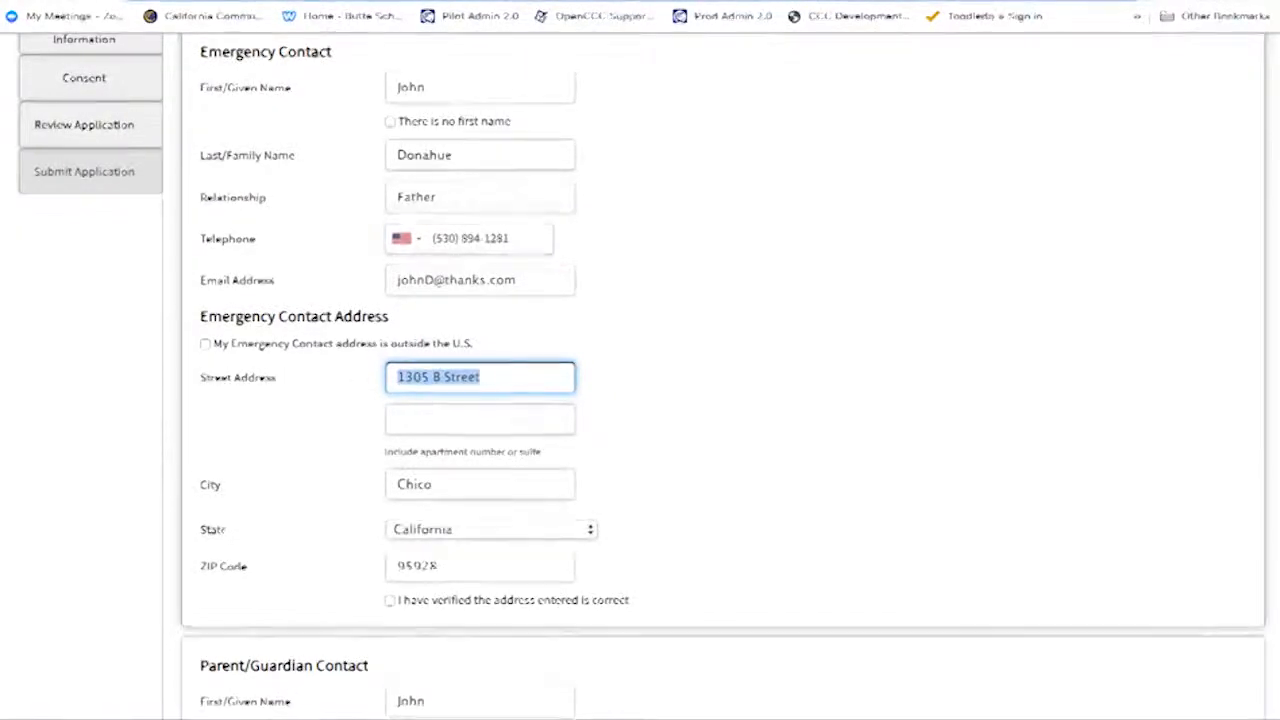
key("BackSpace")
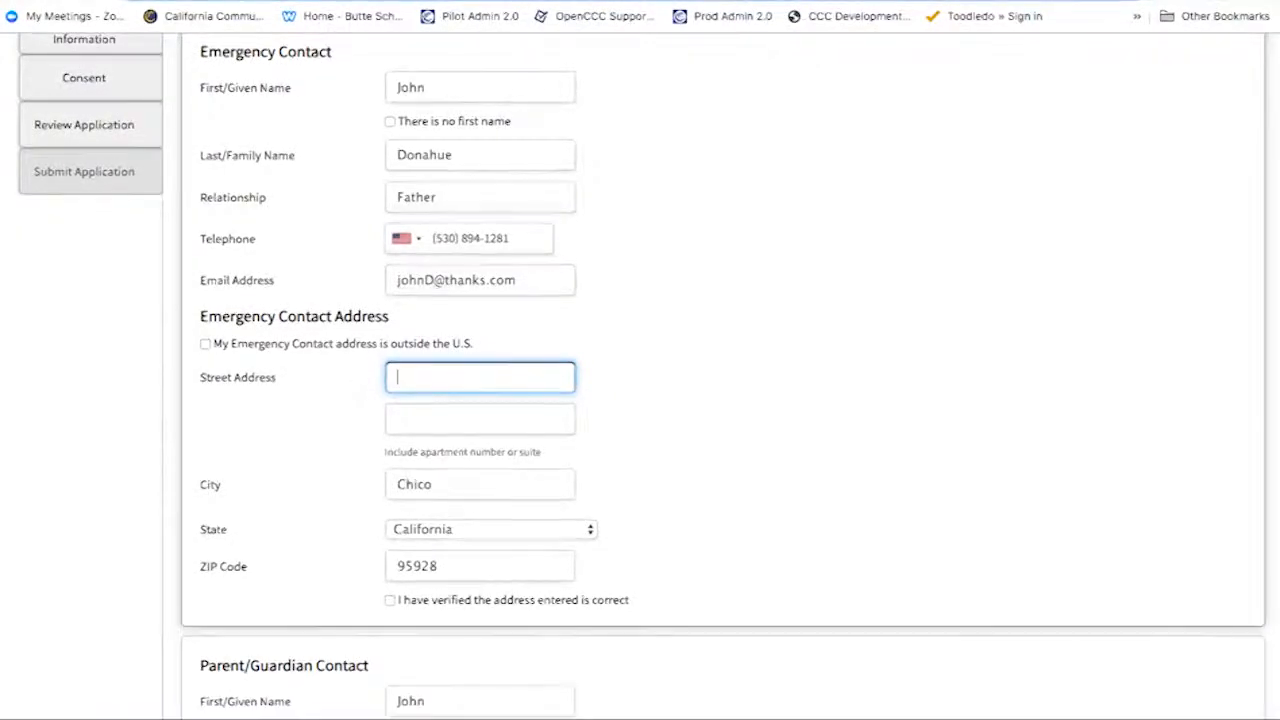
- Fill the emergency contact's address from the saved autofill suggestion and dismiss the invalid-phone warning
left_click(491, 377)
left_click(491, 423)
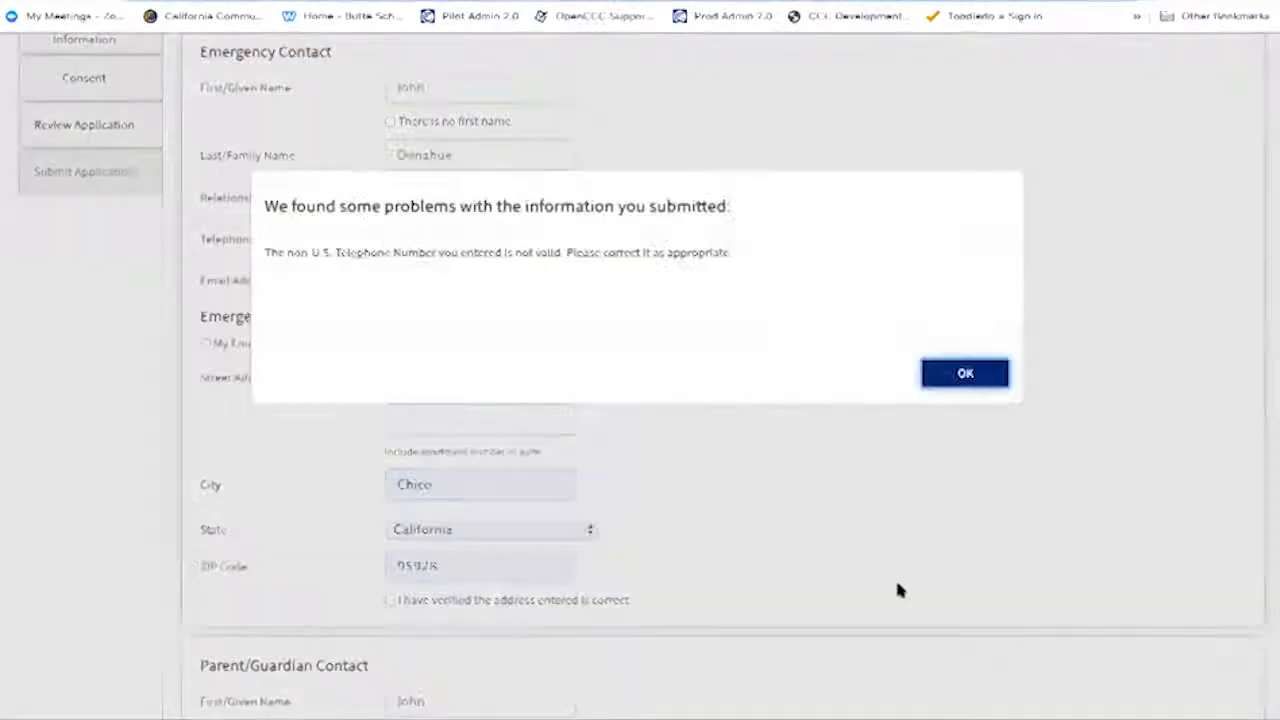
left_click(963, 372)
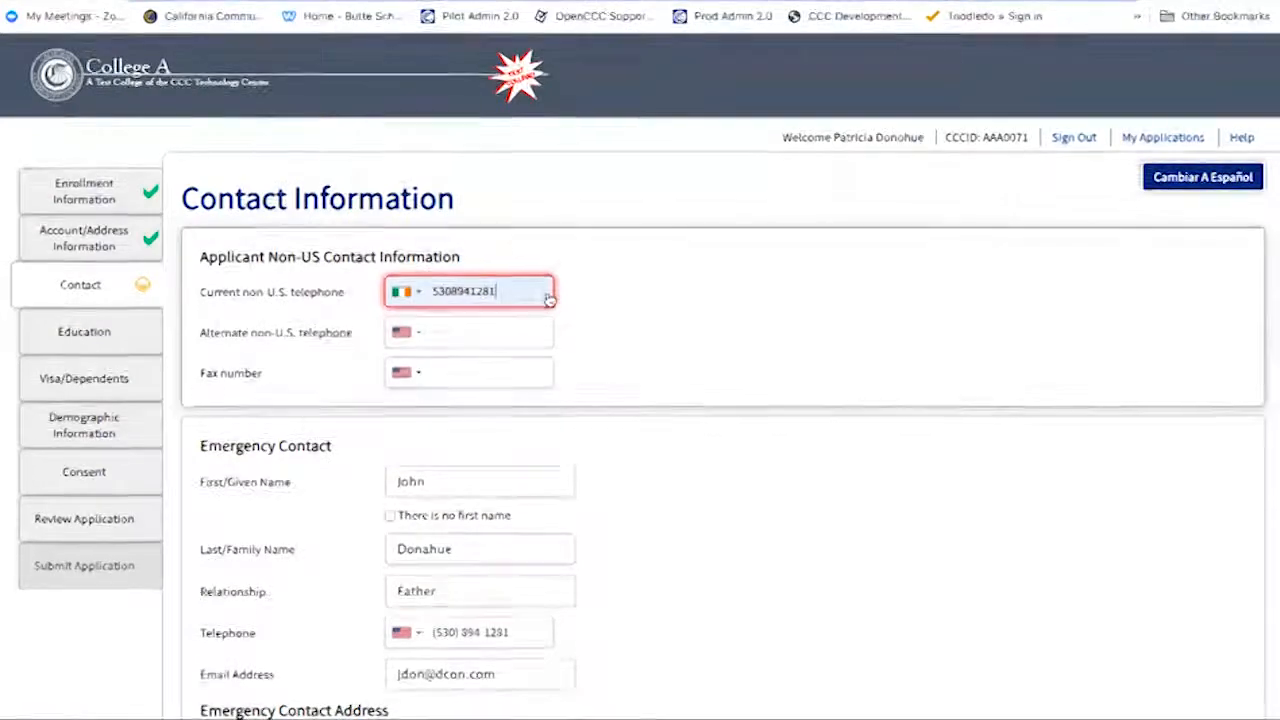
- Change the non-U.S. telephone's country code from Ireland to United States and continue to Education
double_click(523, 288)
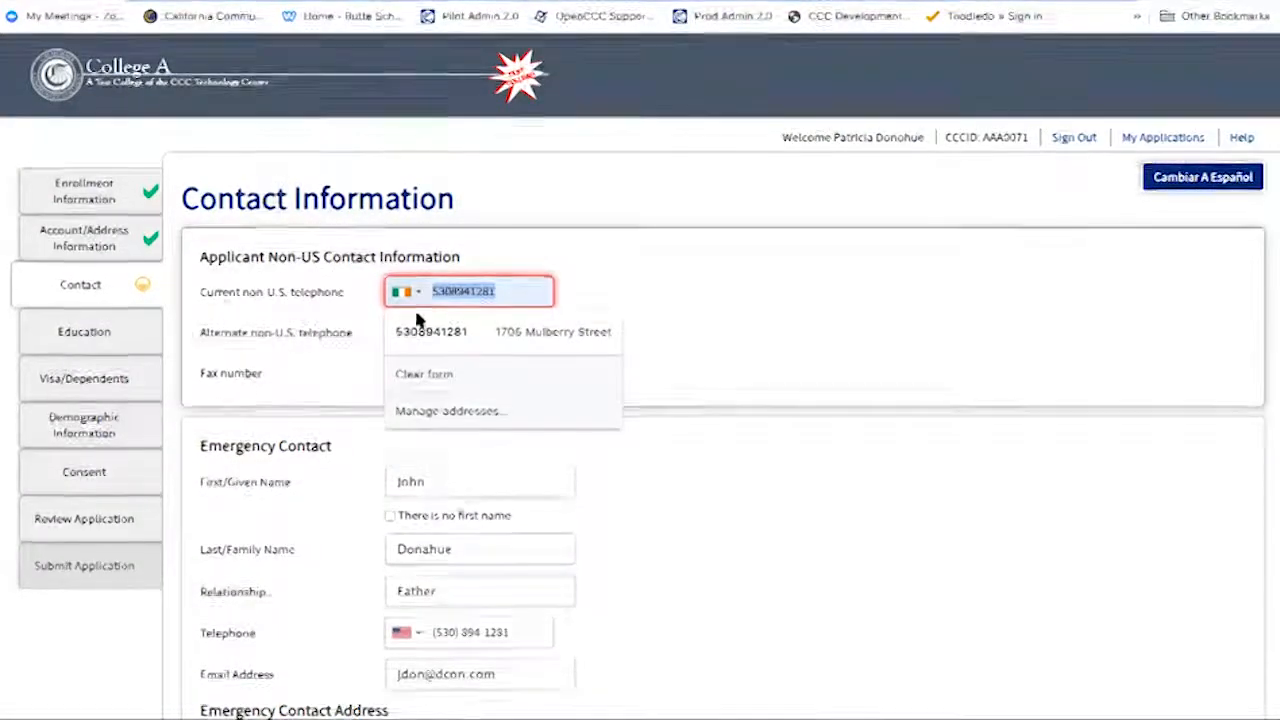
left_click(418, 337)
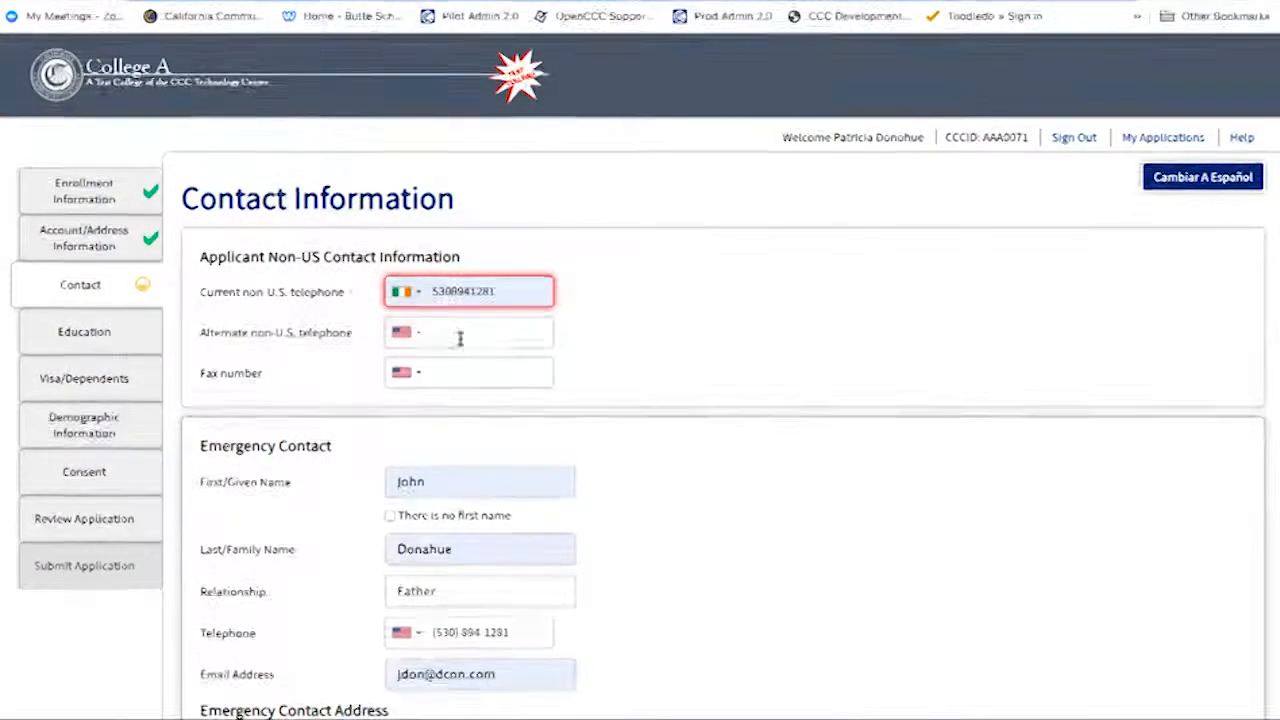
left_click(409, 298)
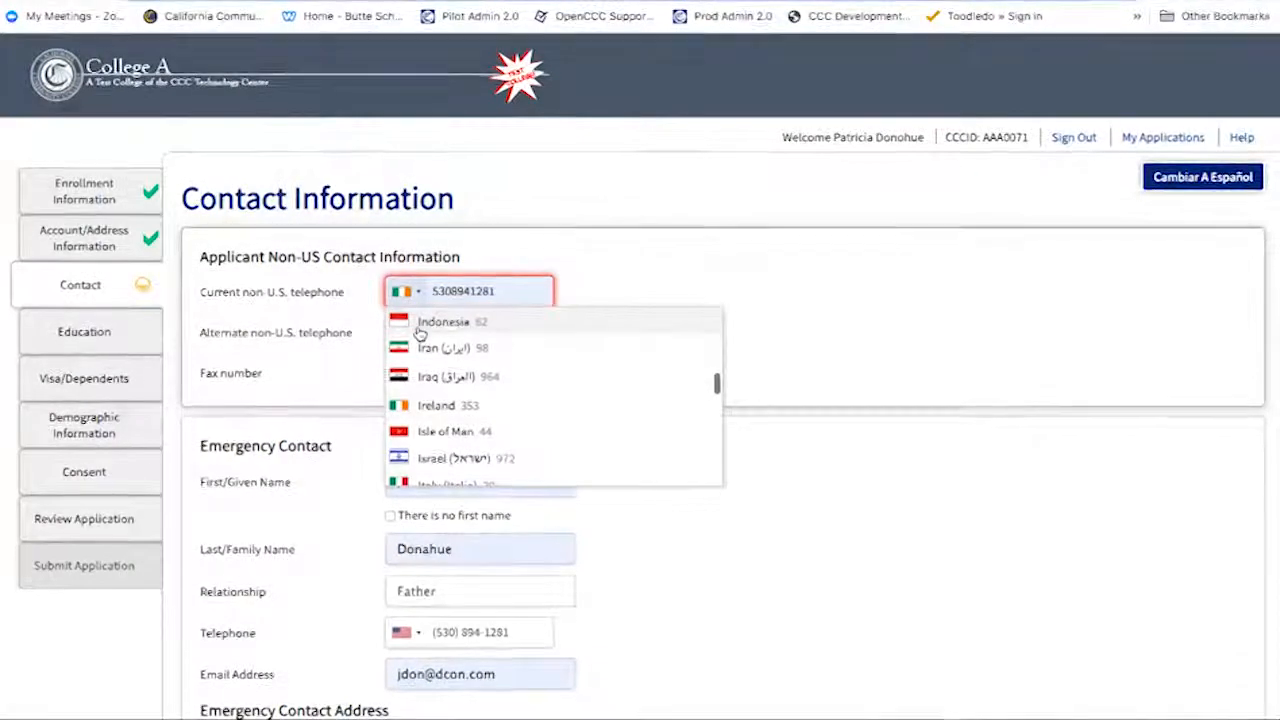
scroll(420, 333, "up", 5)
scroll(420, 333, "up", 3)
left_click(418, 330)
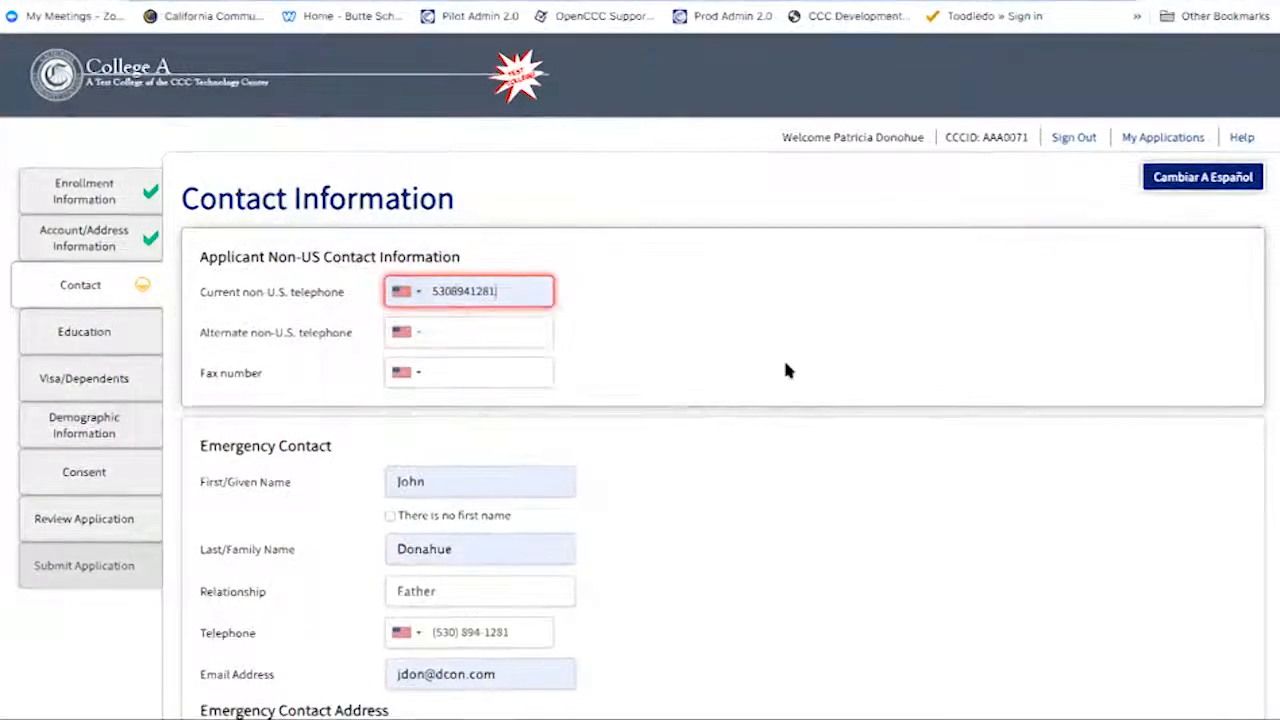
scroll(785, 363, "down", 2)
scroll(787, 375, "down", 3)
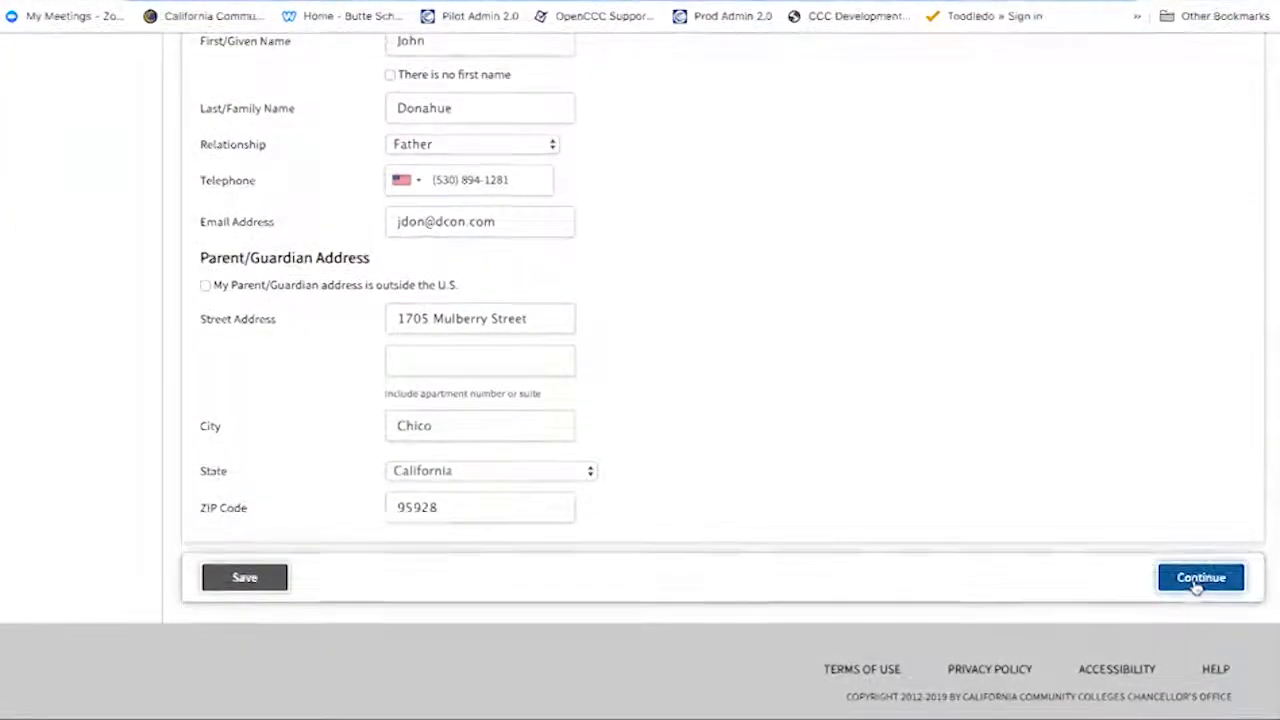
left_click(1199, 579)
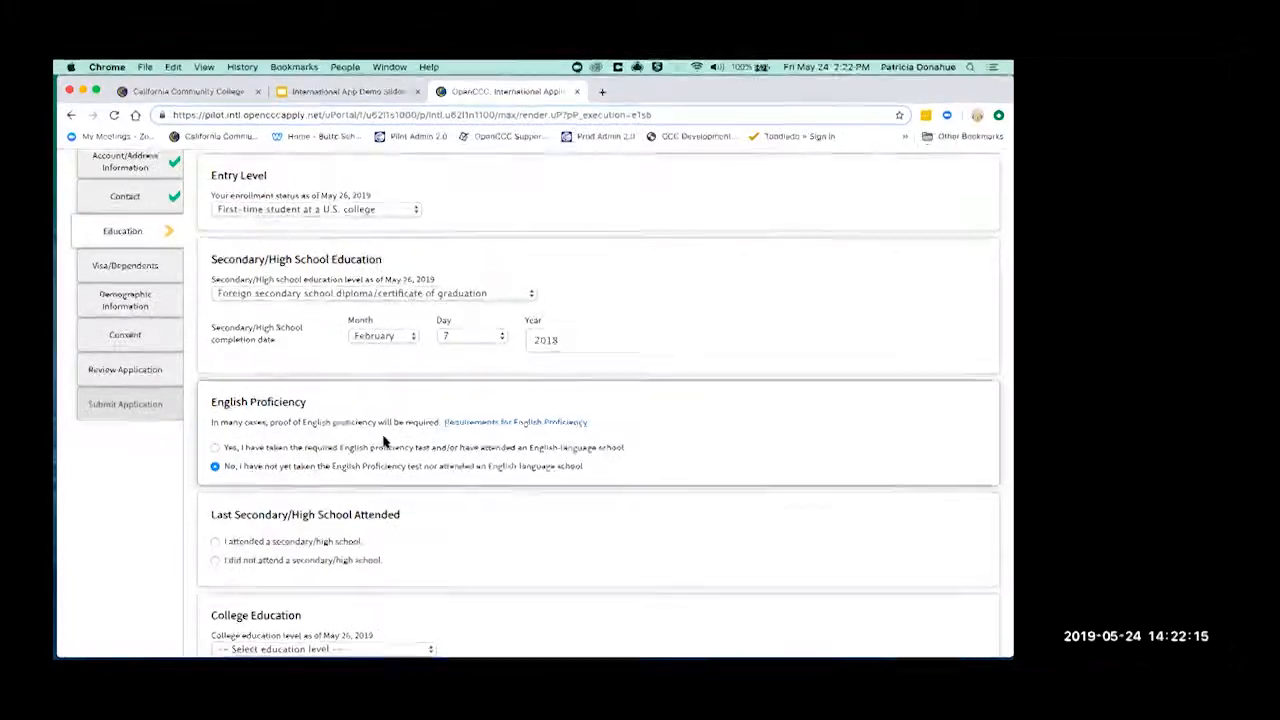
- Toggle English proficiency between Yes and No to reveal the extra fields, leaving it No
left_click(214, 448)
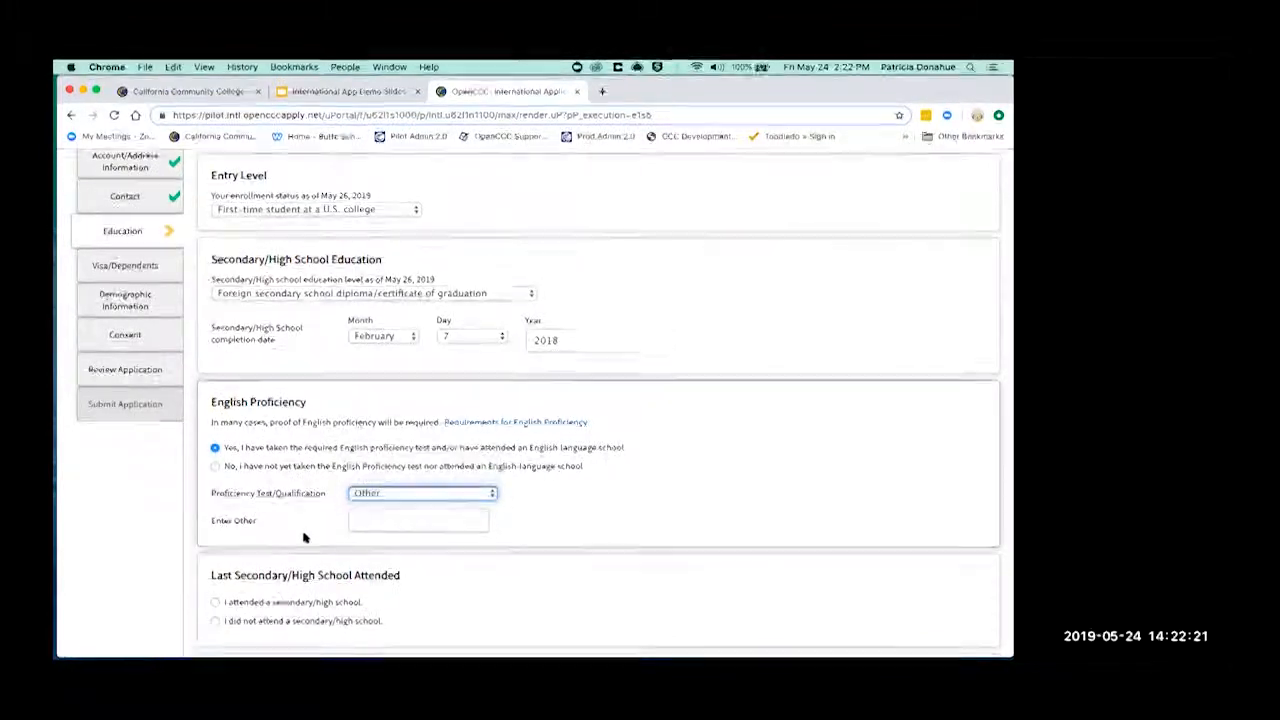
left_click(214, 467)
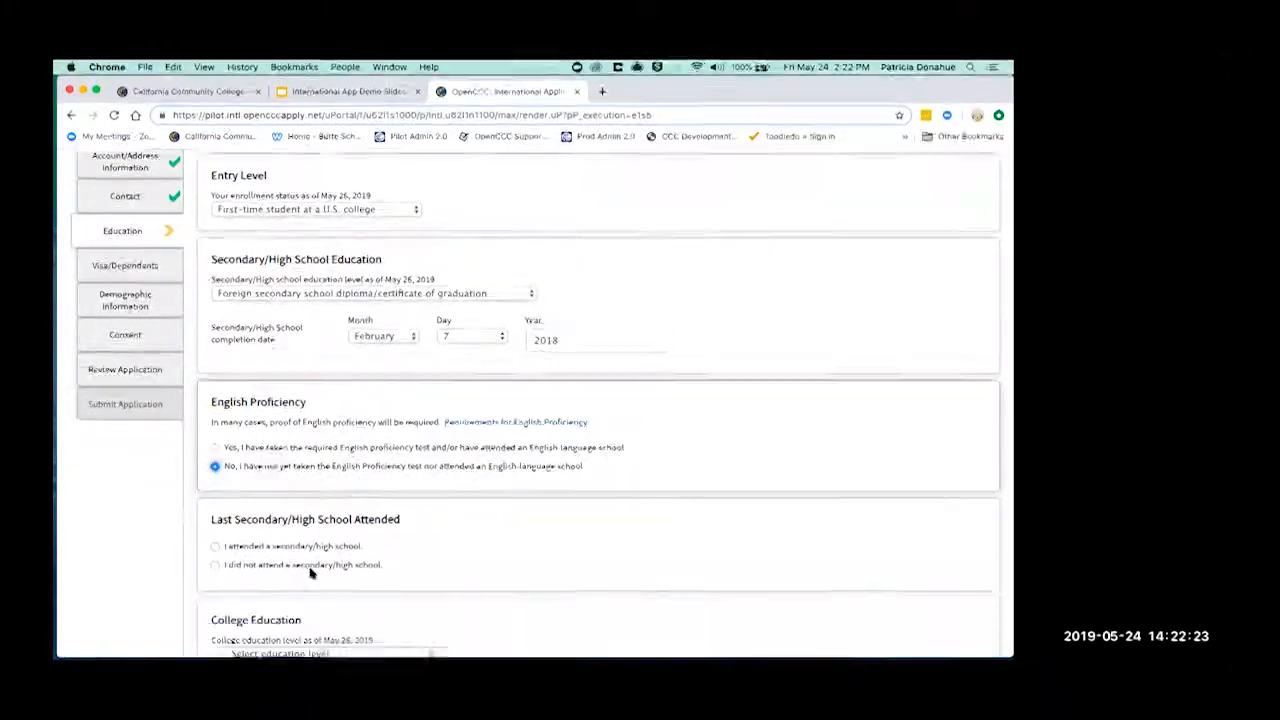
left_click(214, 448)
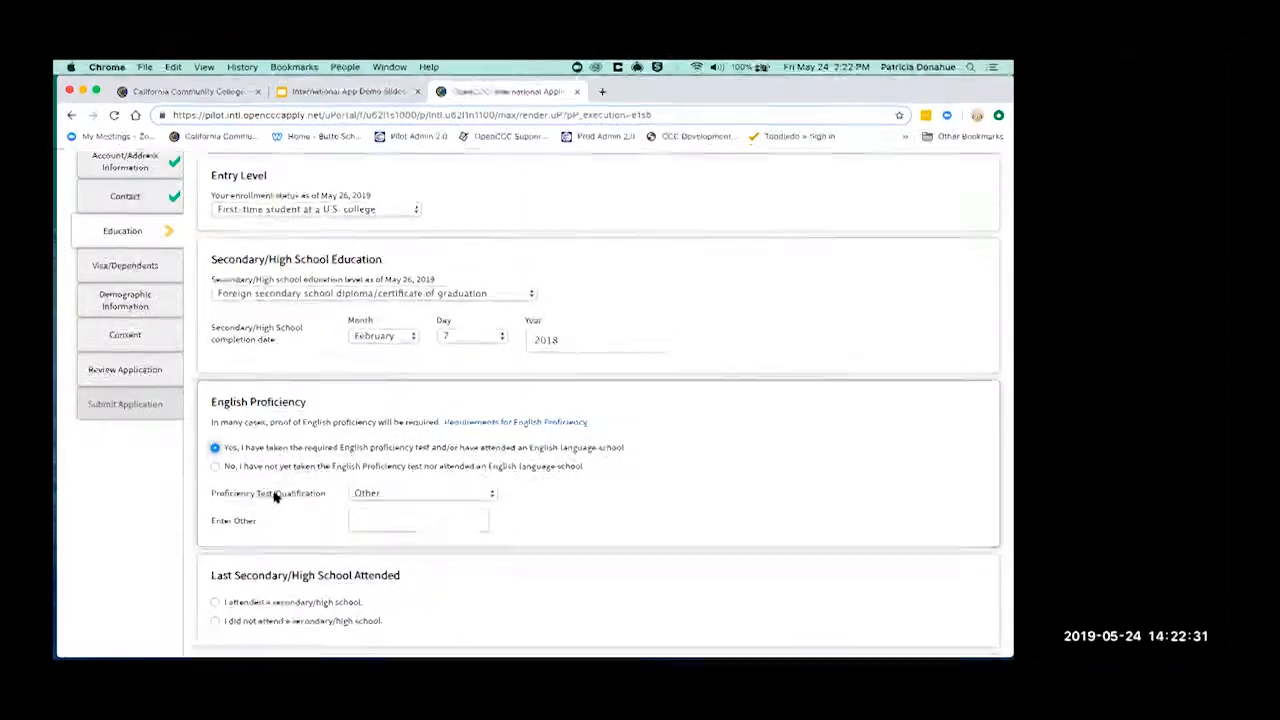
left_click(214, 467)
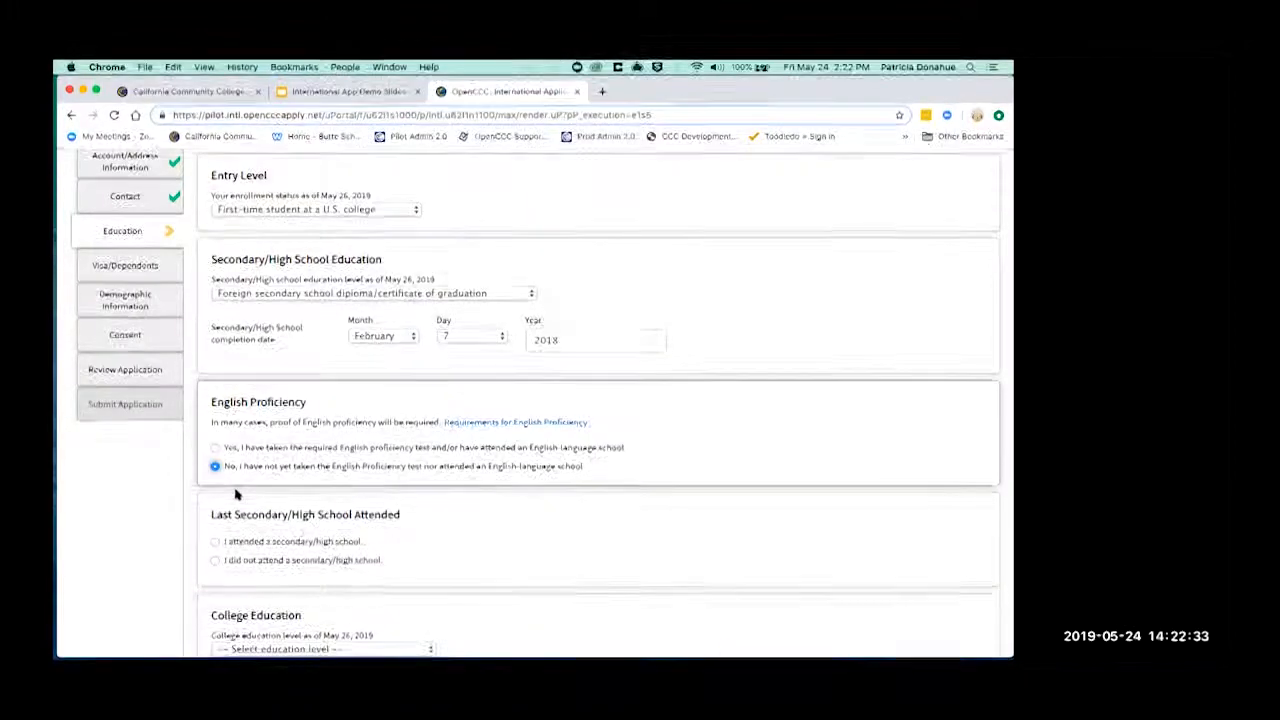
- Mark 'I did not attend a secondary/high school' after briefly selecting the attended option
scroll(628, 469, "down", 2)
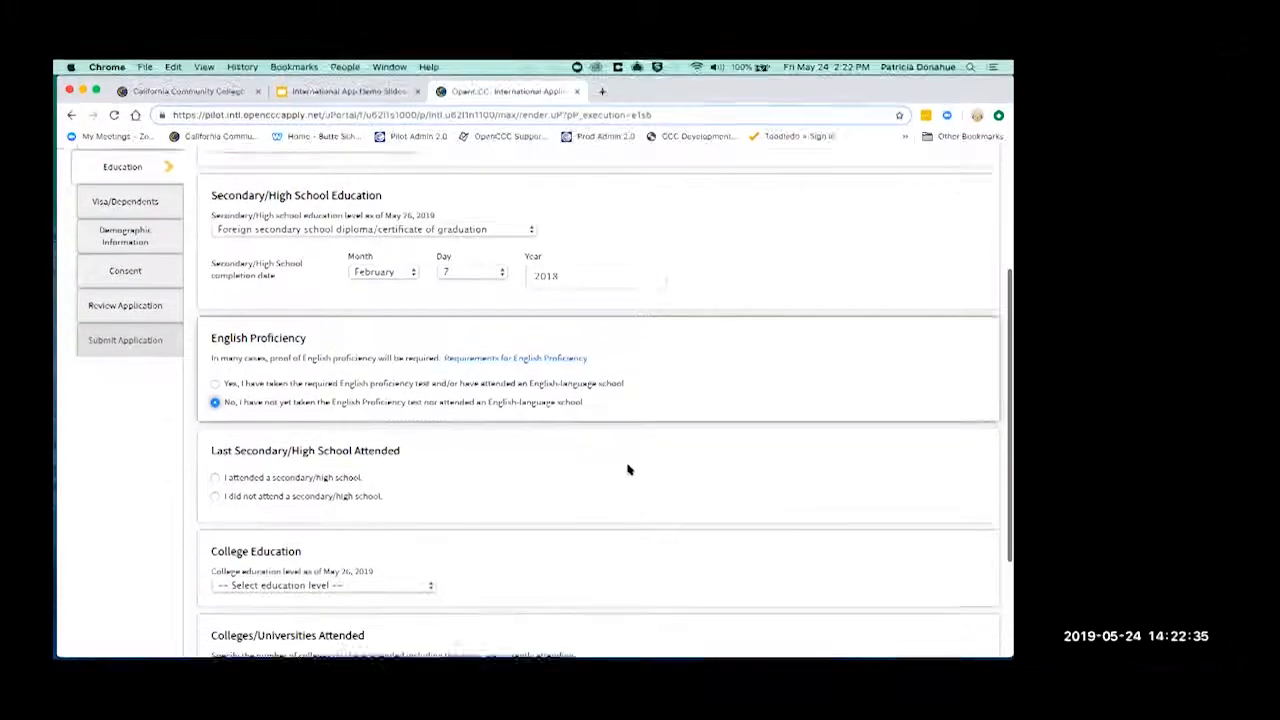
scroll(628, 469, "down", 1)
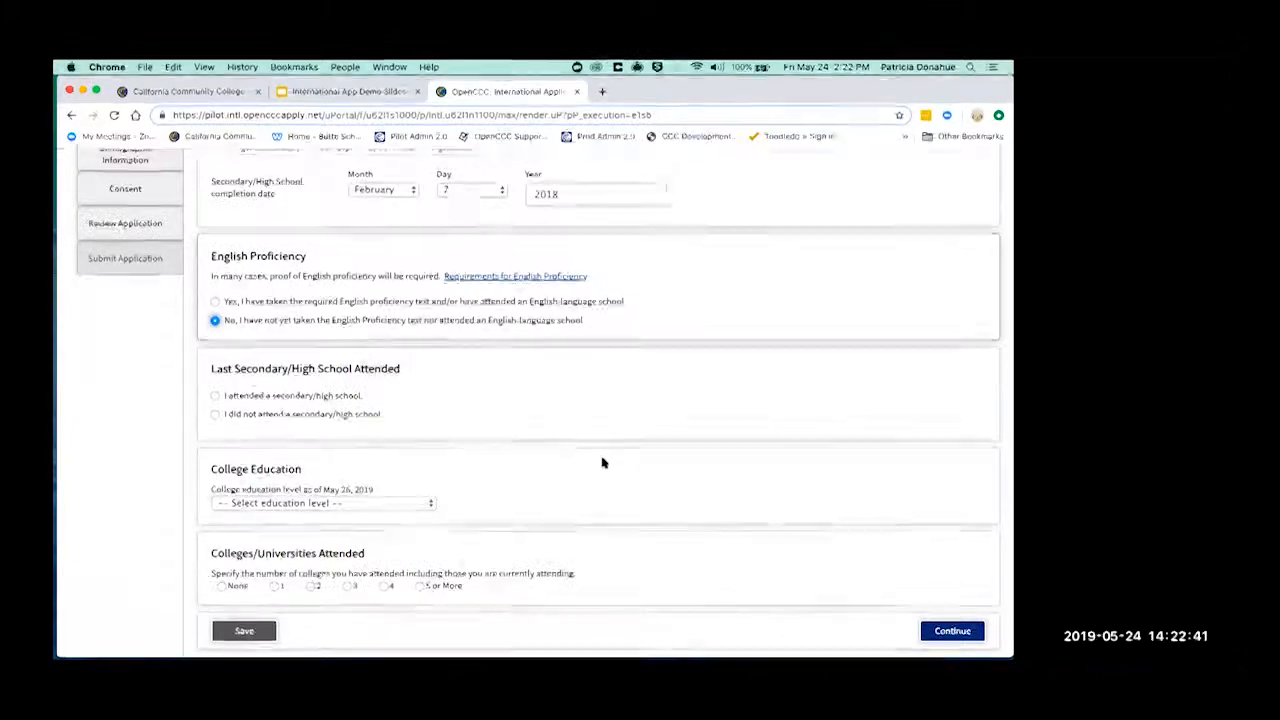
left_click(214, 396)
scroll(230, 450, "down", 2)
scroll(240, 469, "down", 1)
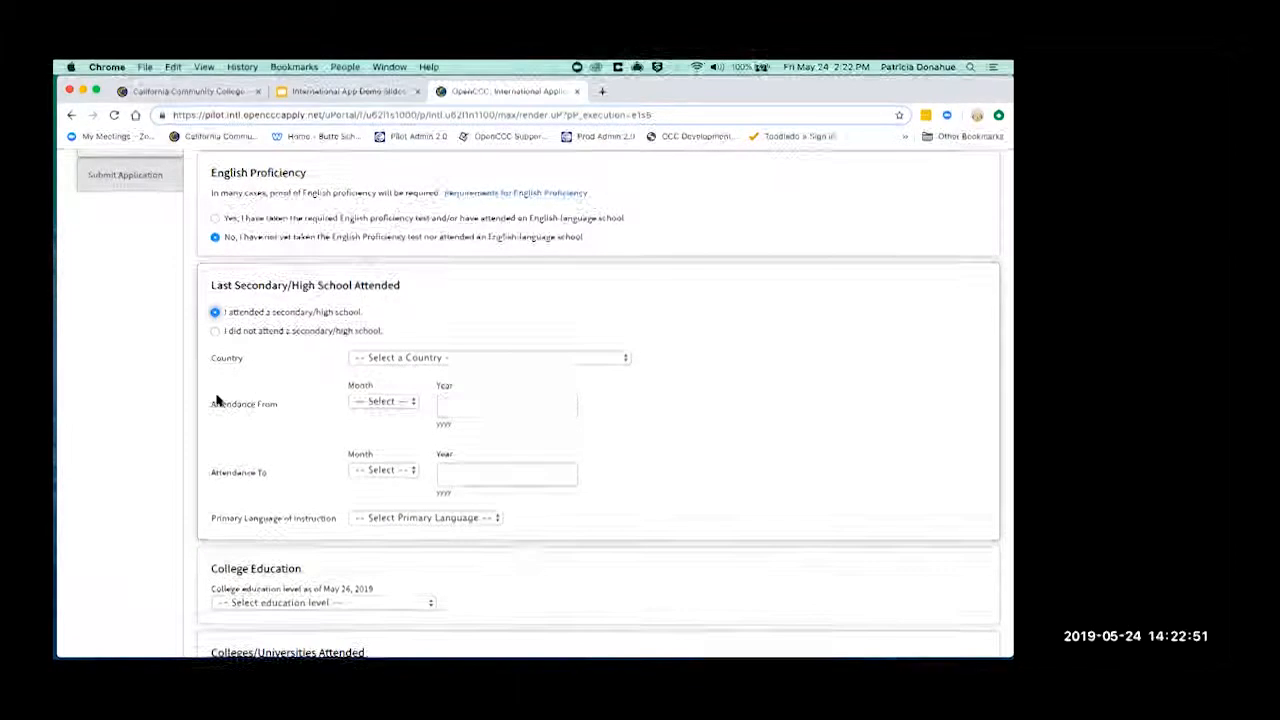
left_click(215, 333)
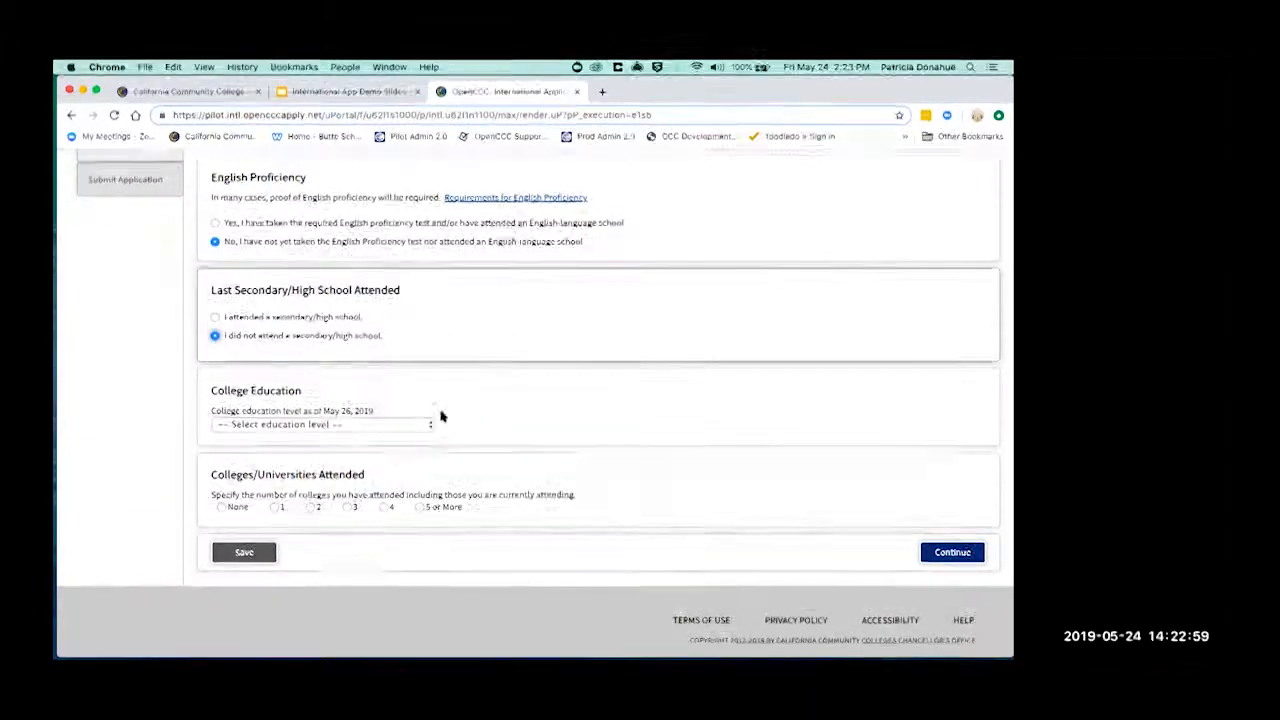
- Choose 'No degree' in the College Education level dropdown
left_click(396, 425)
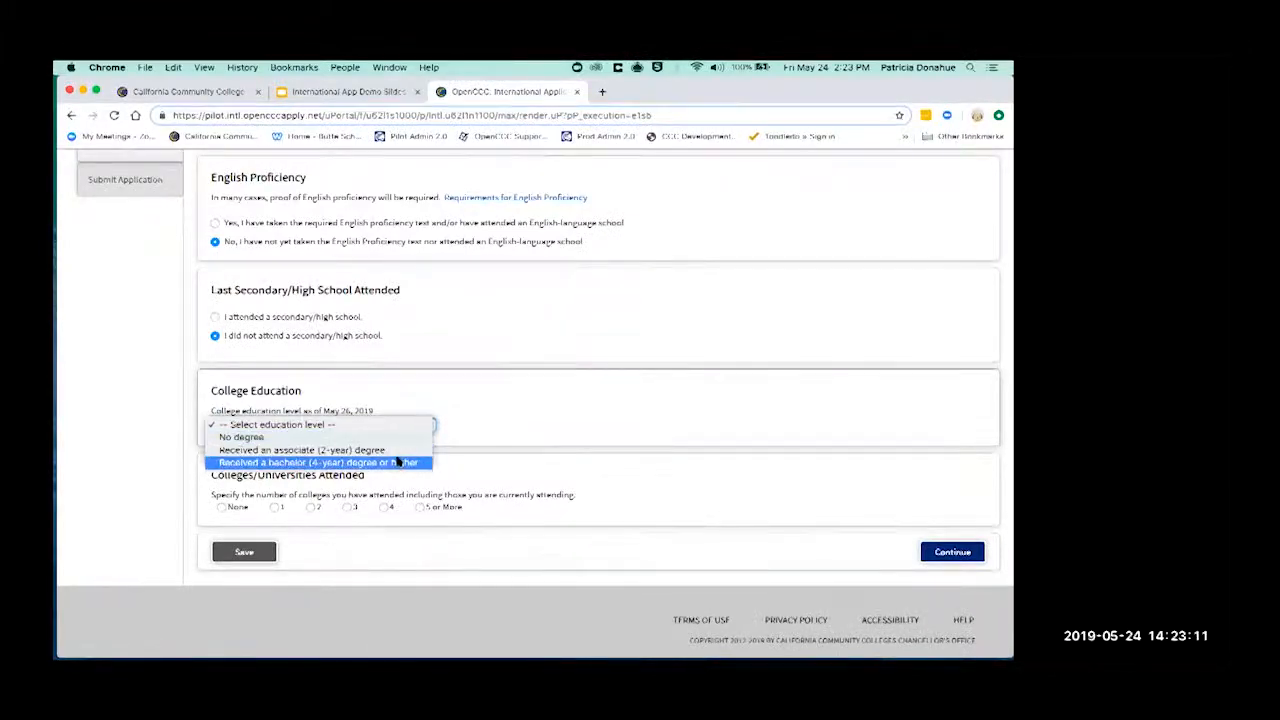
left_click(398, 450)
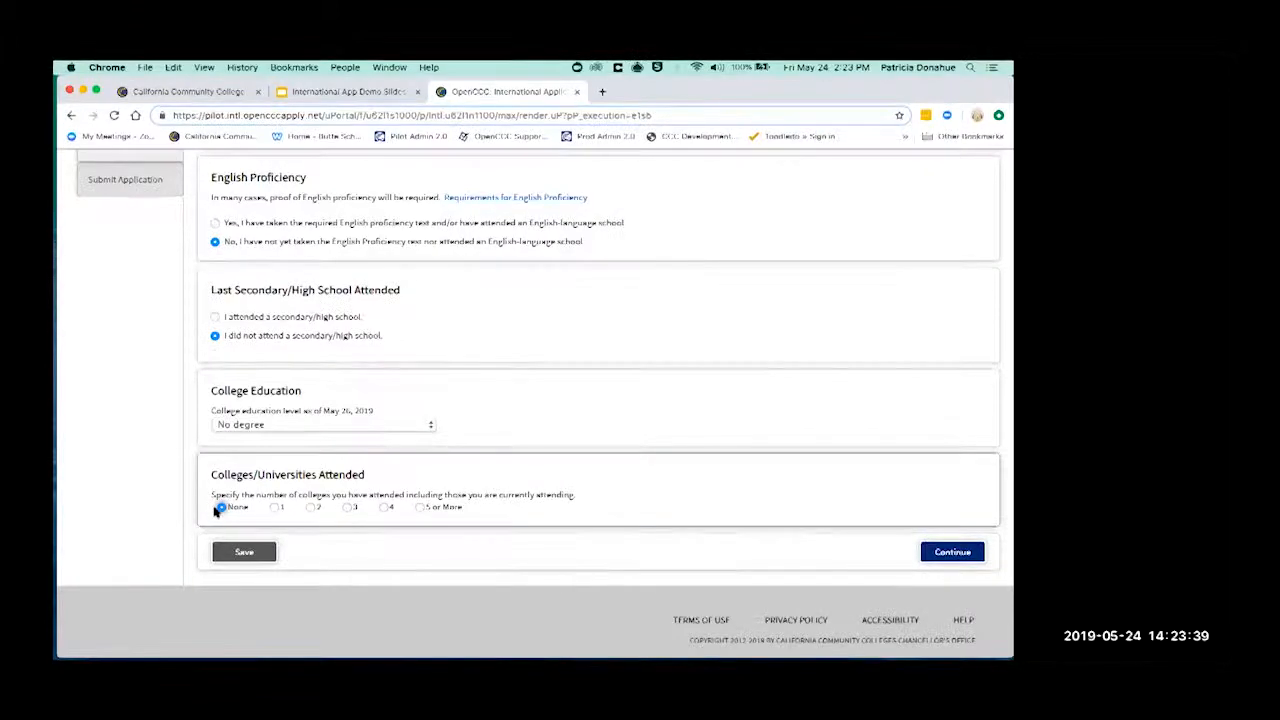
- Preview the College/University 1 fields via option 1, then set colleges attended to None
left_click(276, 507)
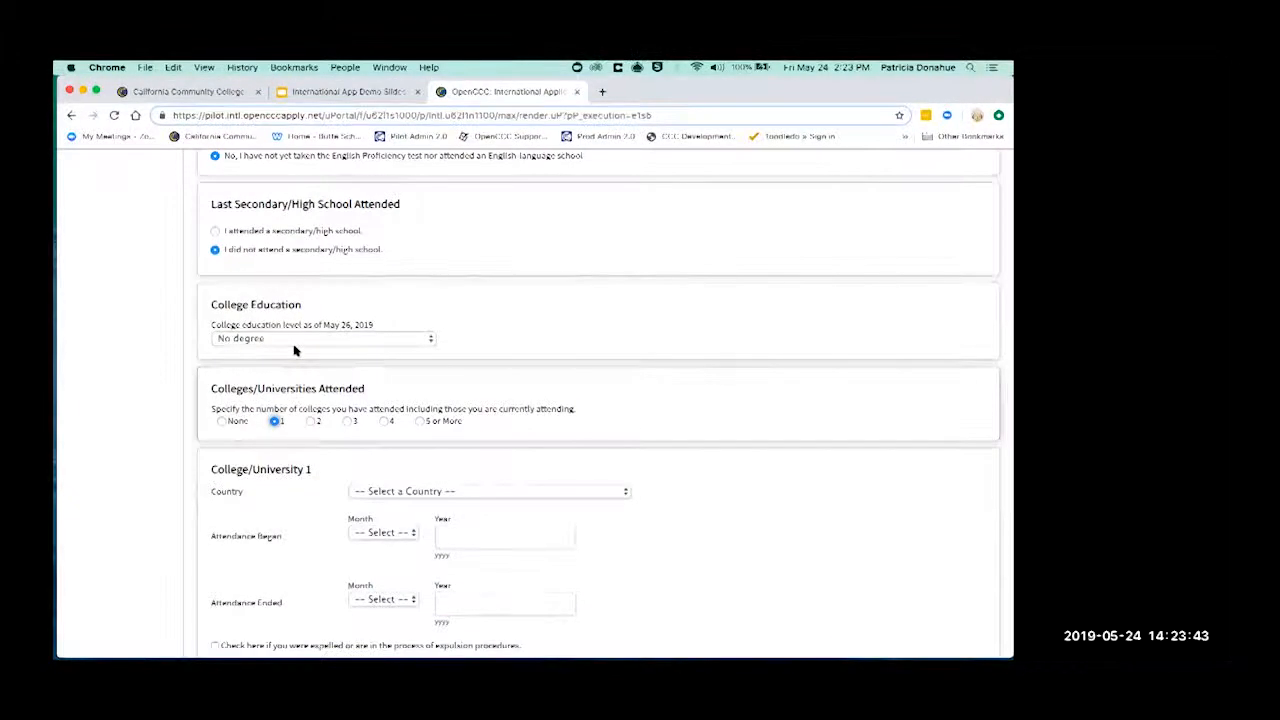
scroll(478, 520, "down", 3)
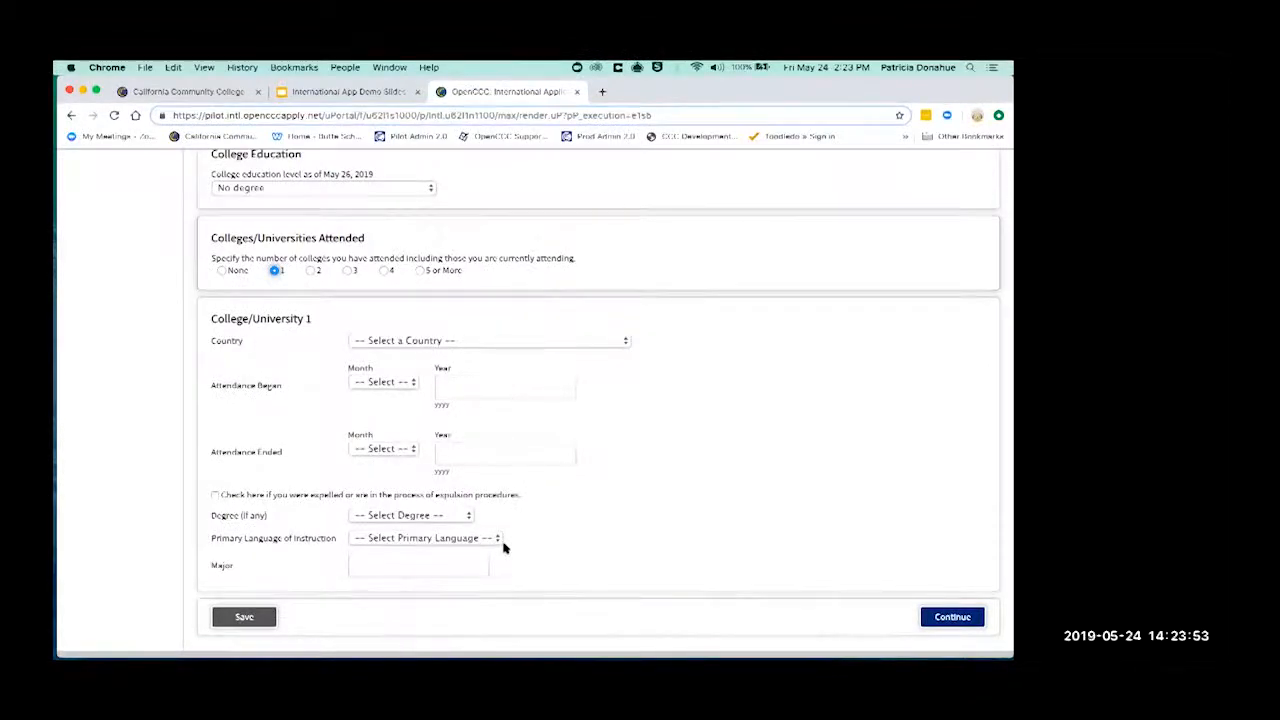
left_click(451, 565)
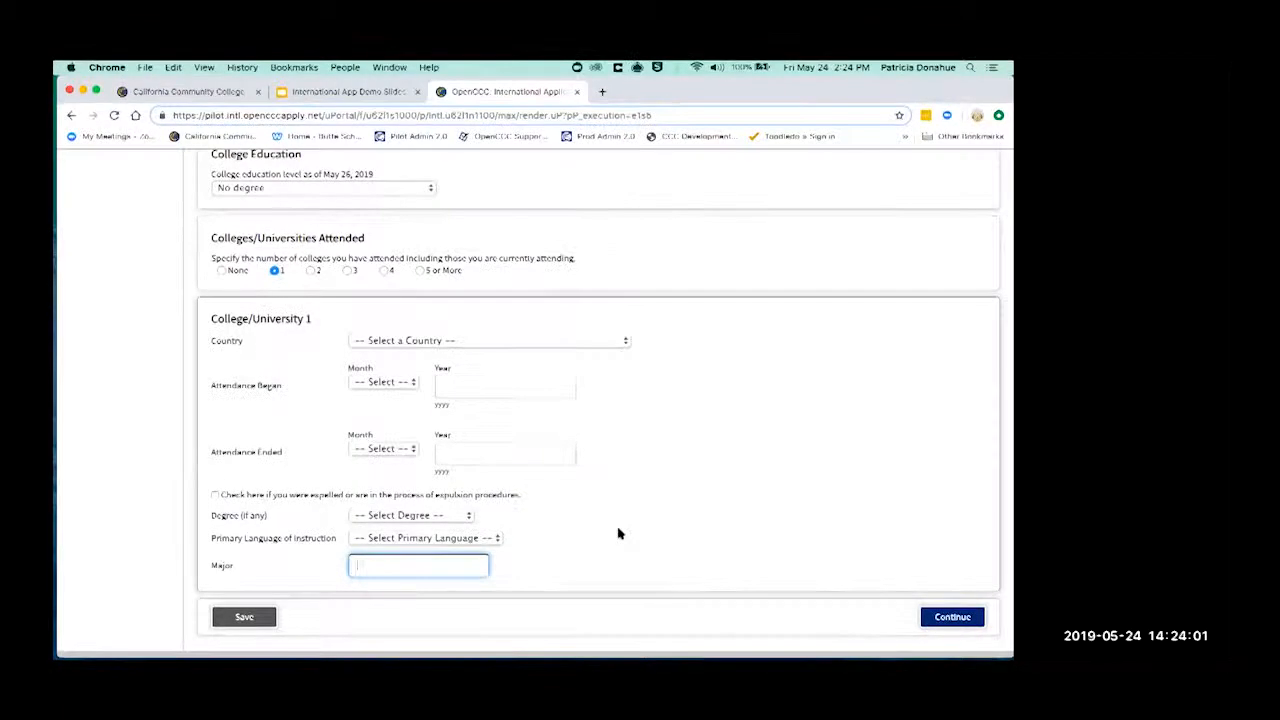
left_click(221, 271)
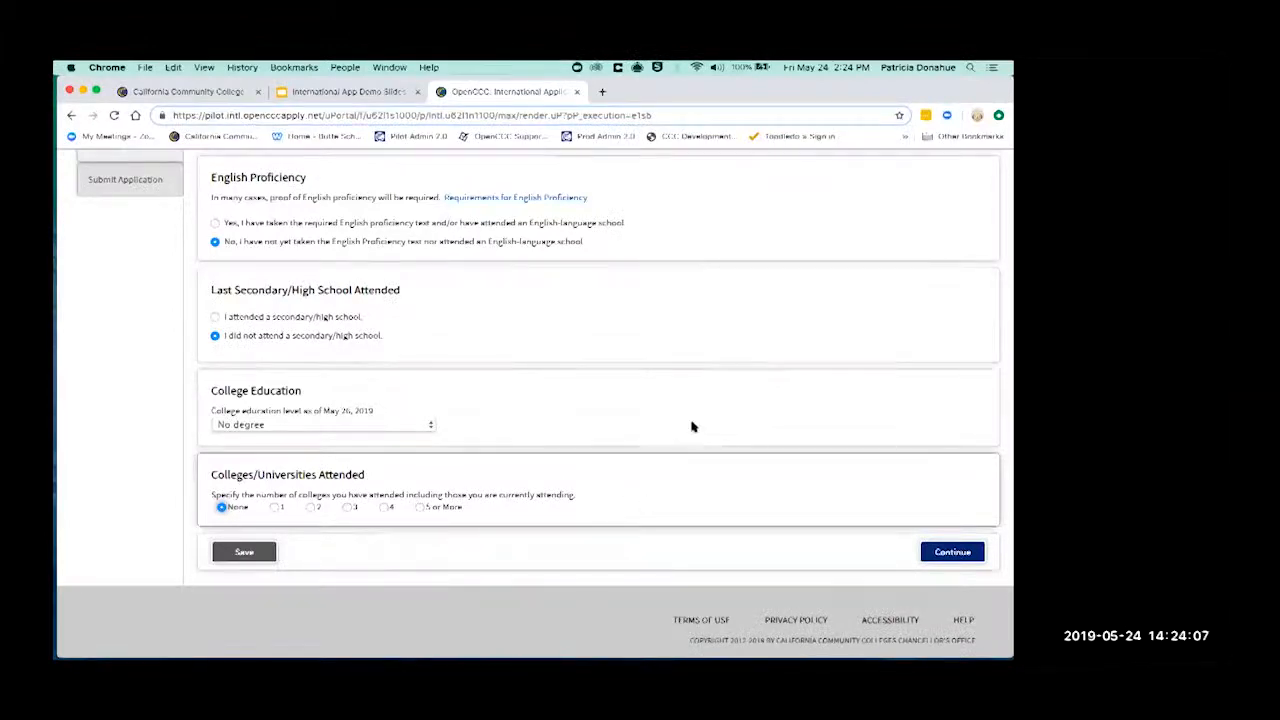
- Continue, dismiss the contradictory-answers warning, and mark a secondary/high school as attended
left_click(952, 553)
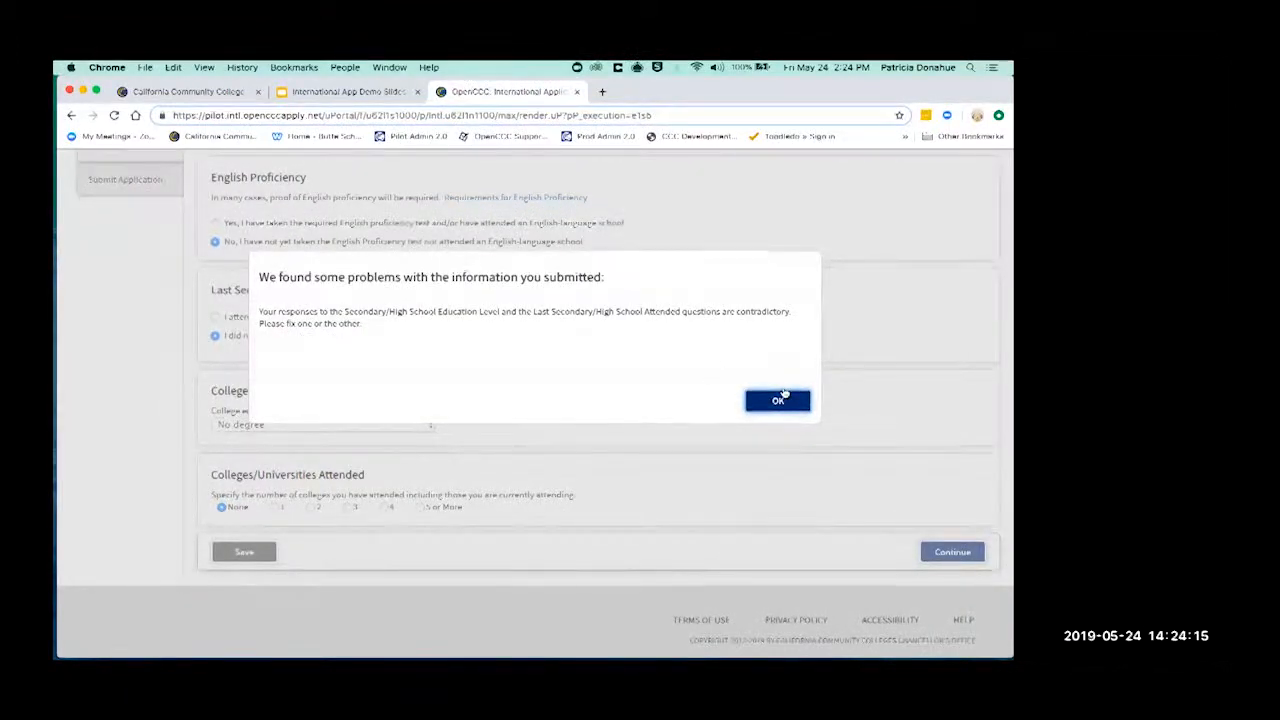
left_click(778, 402)
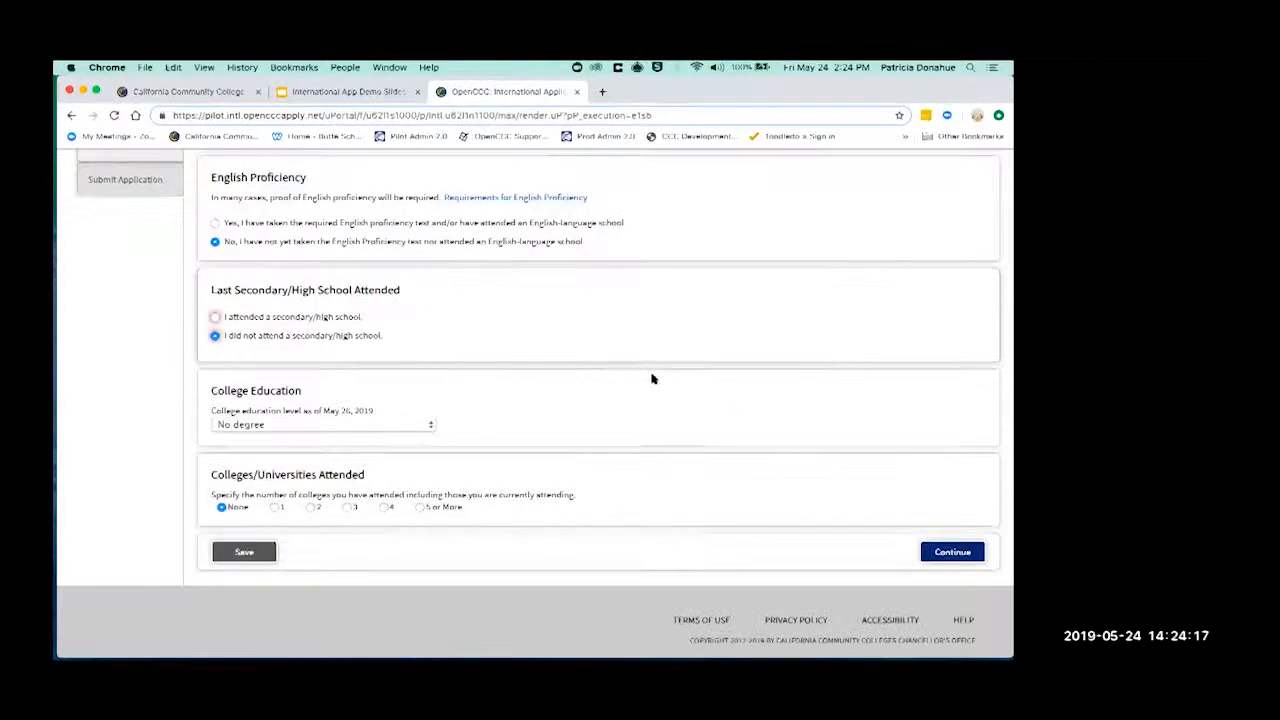
left_click(215, 316)
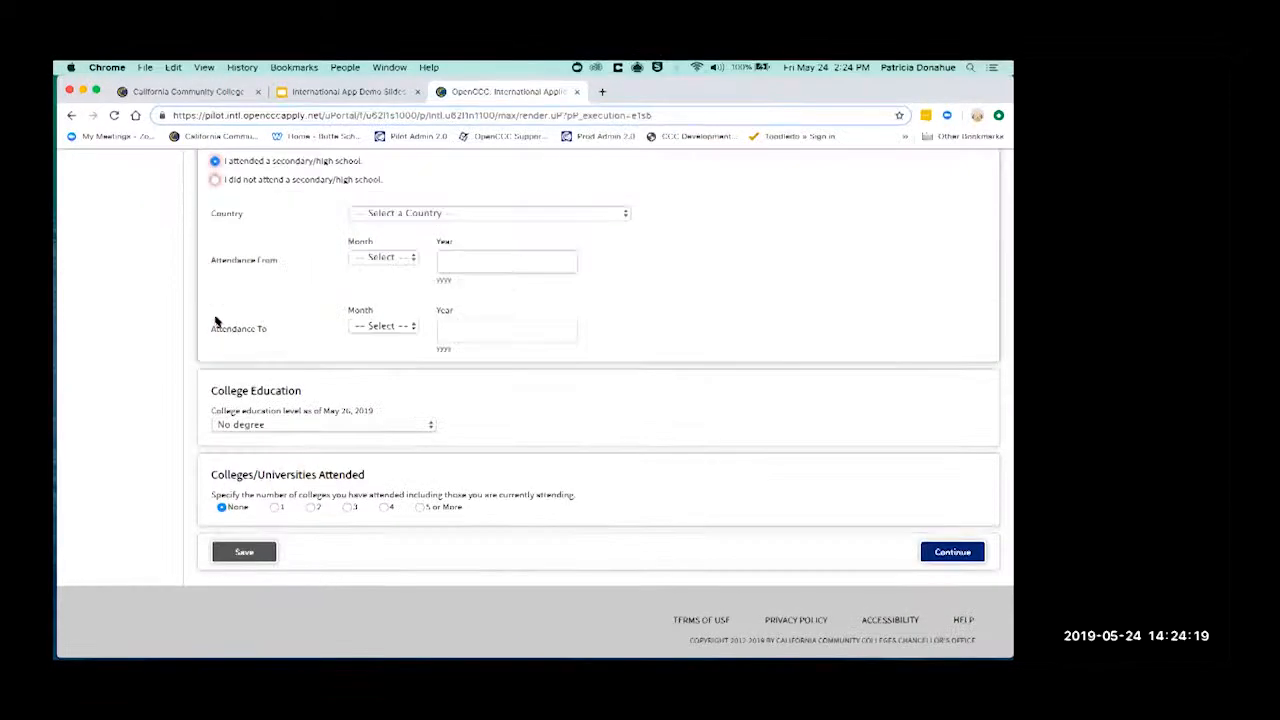
- Reset the Entry Level and high-school education level dropdowns to their unselected placeholders
scroll(215, 320, "up", 10)
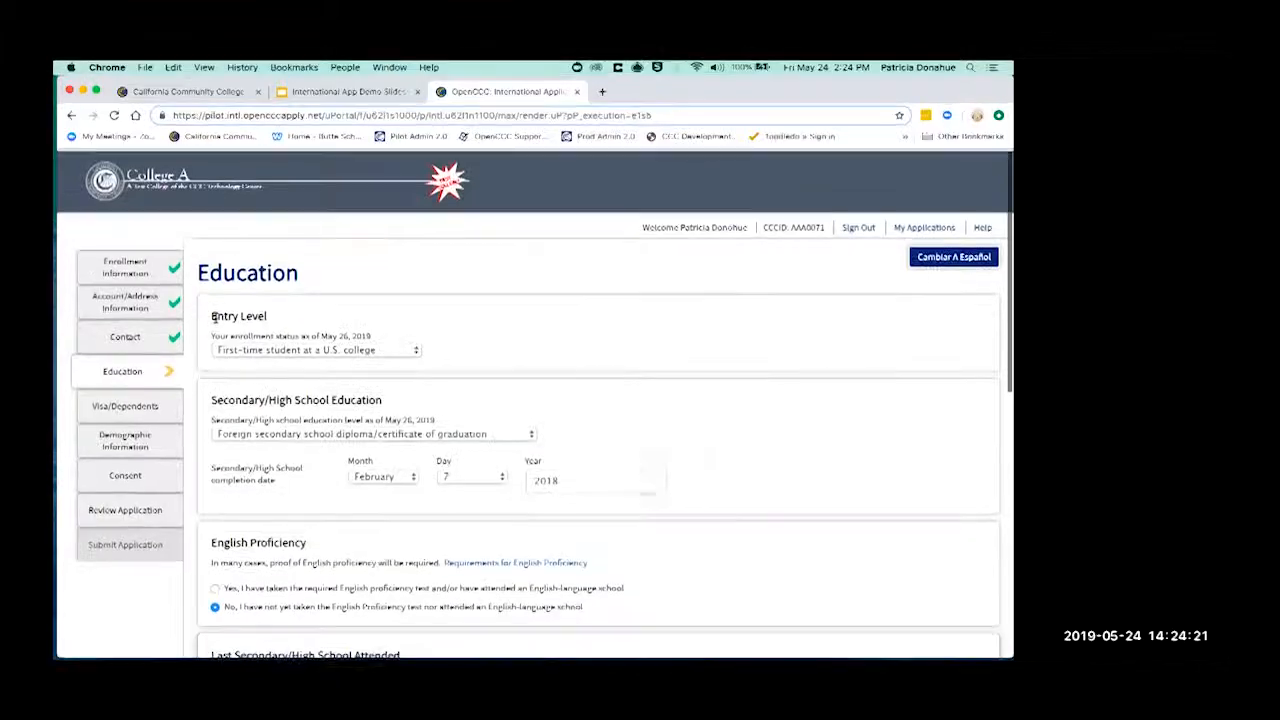
left_click(345, 349)
left_click(300, 334)
left_click(330, 433)
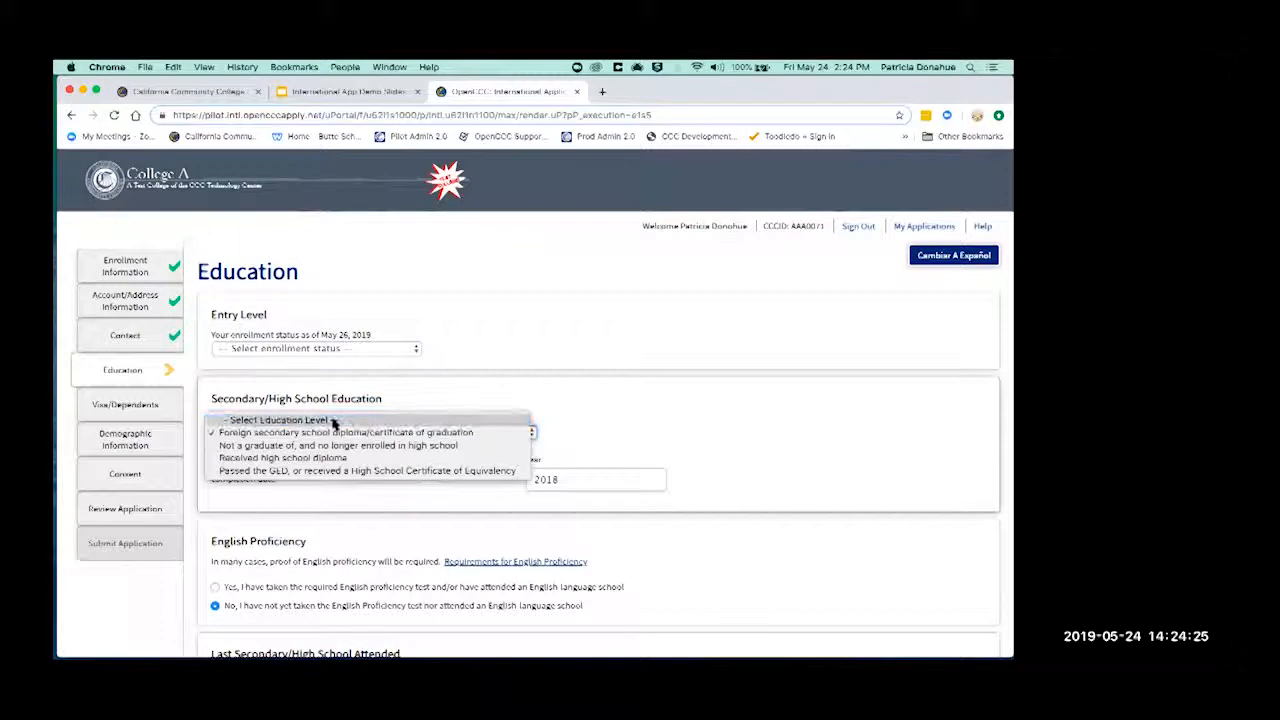
left_click(300, 418)
scroll(260, 580, "down", 1)
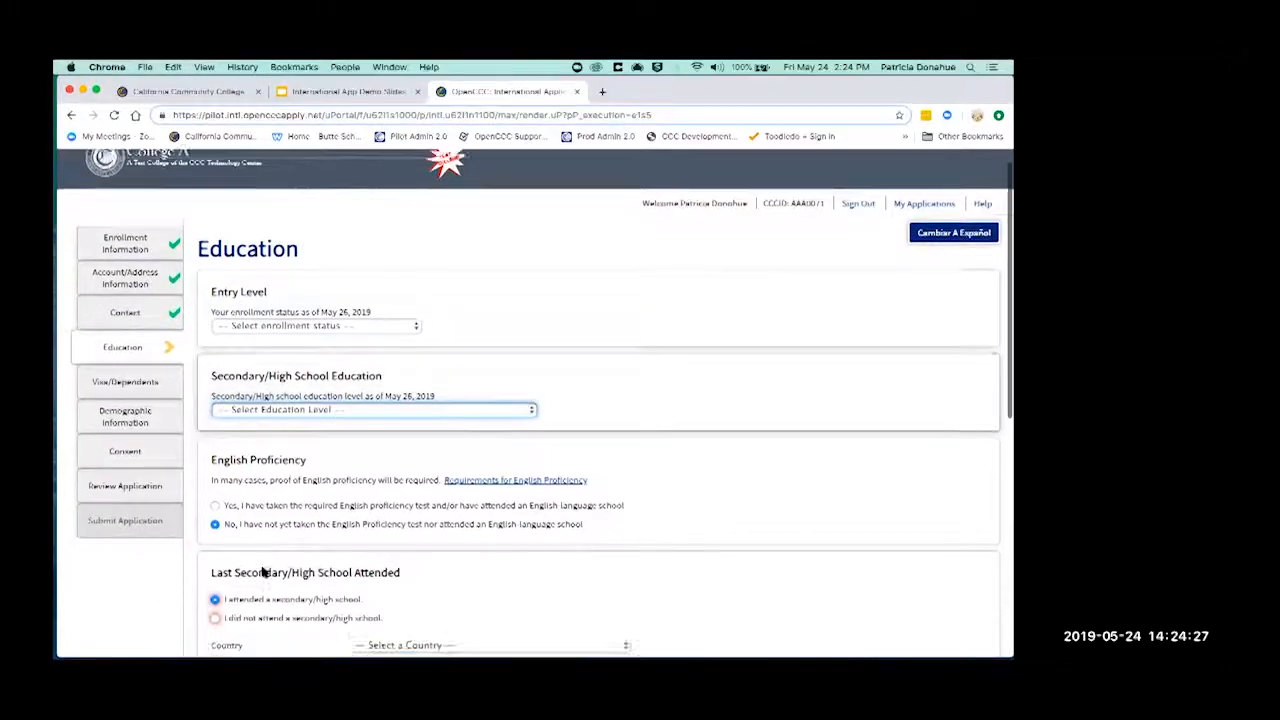
scroll(293, 635, "down", 2)
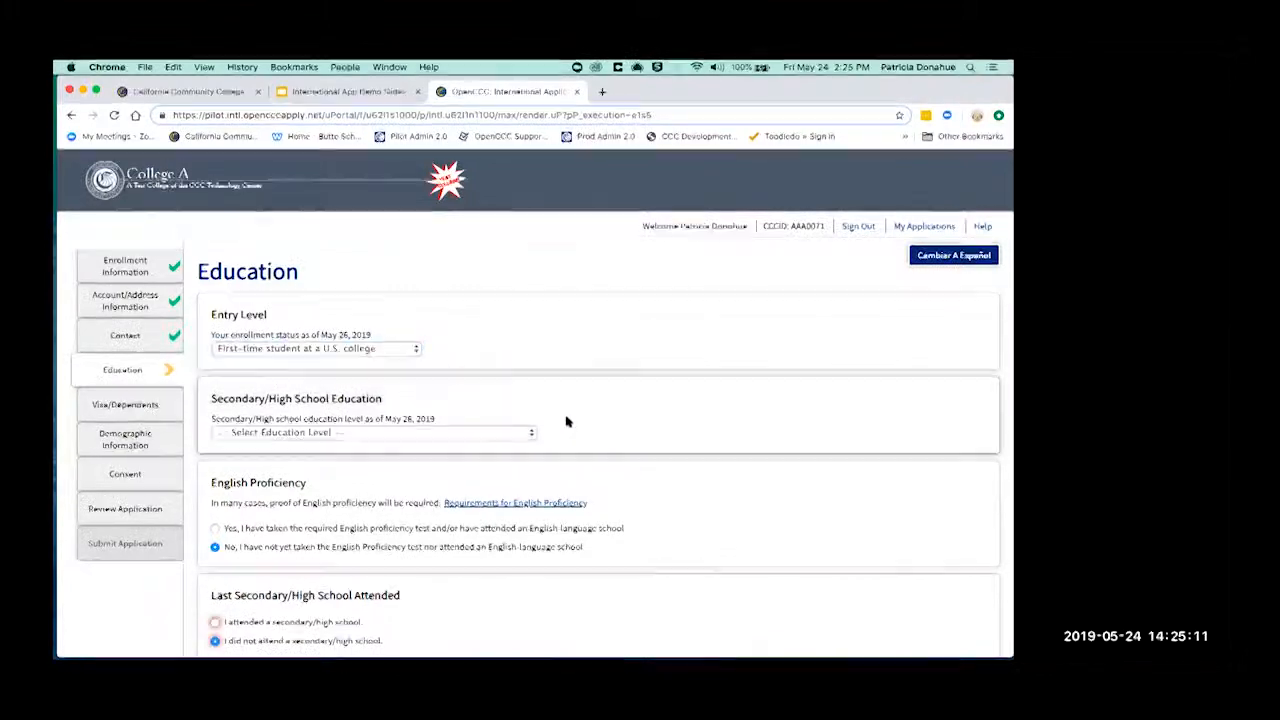
- Choose 'Foreign secondary school diploma/certificate of graduation', keeping the February 7, 2018 completion date
scroll(560, 404, "down", 1)
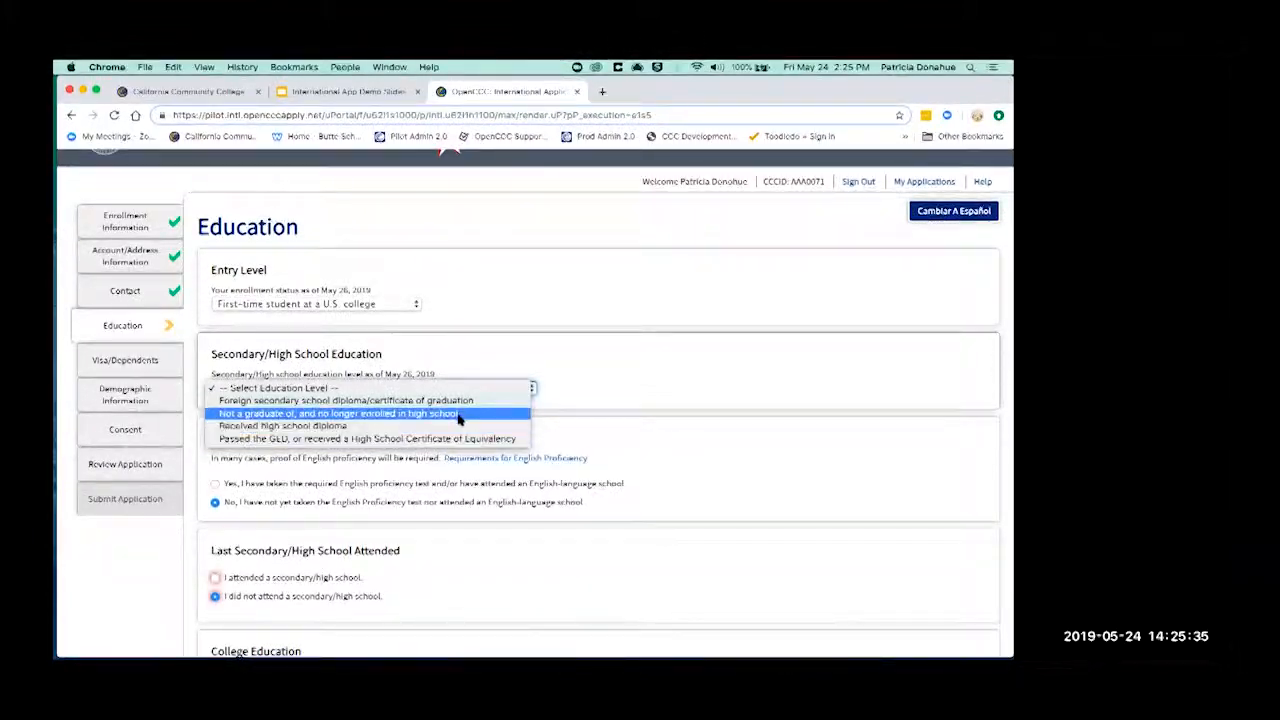
left_click(459, 413)
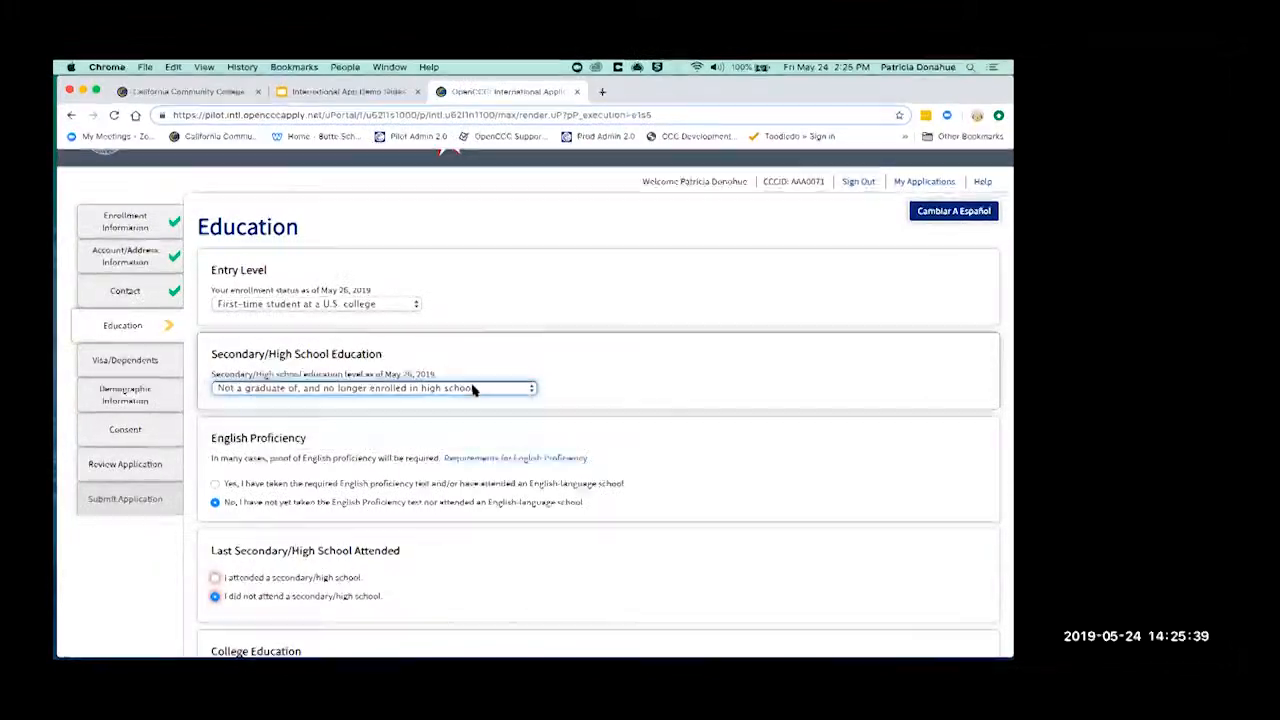
left_click(474, 390)
left_click(470, 376)
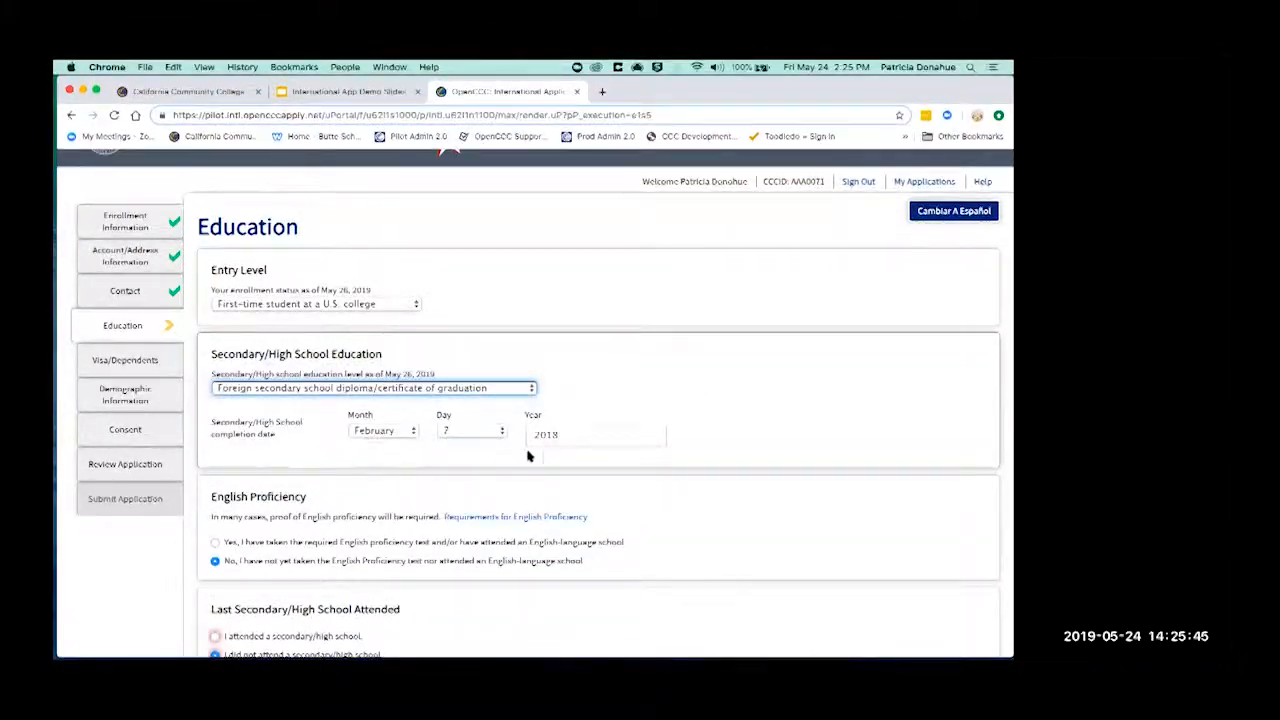
scroll(440, 498, "down", 2)
scroll(440, 498, "down", 1)
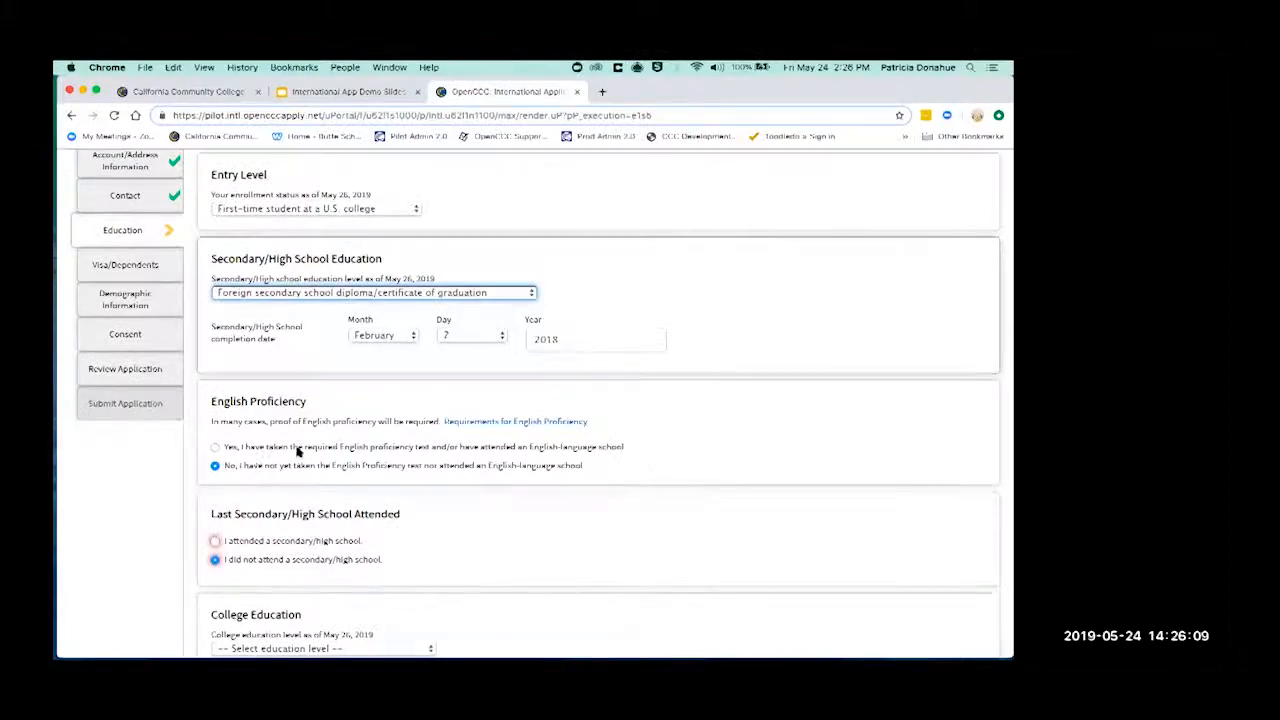
left_click(226, 468)
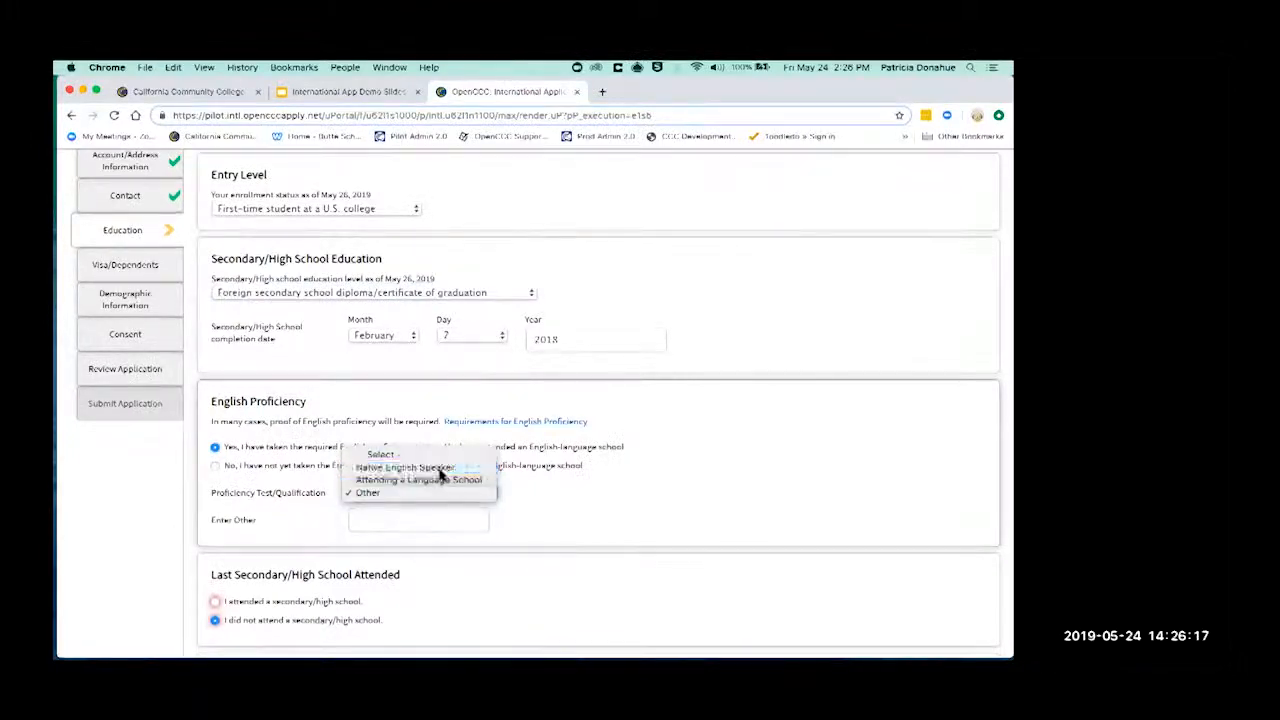
left_click(405, 467)
left_click(222, 465)
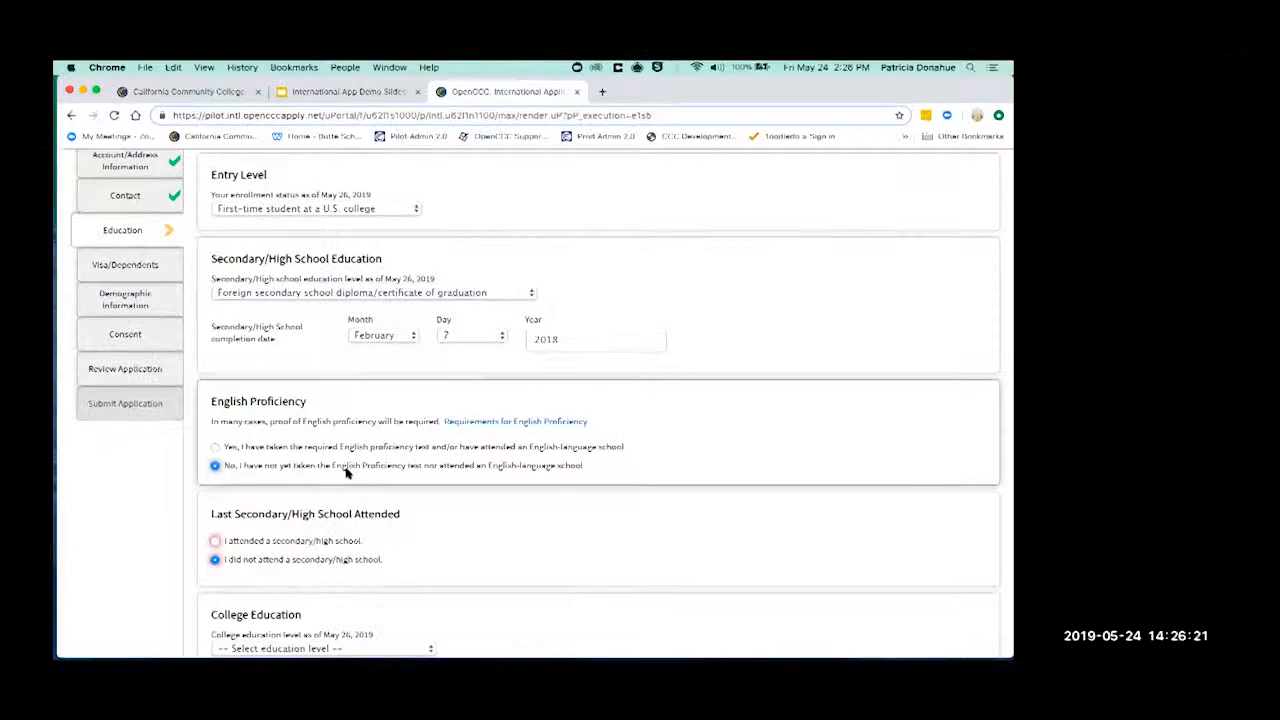
scroll(340, 470, "down", 2)
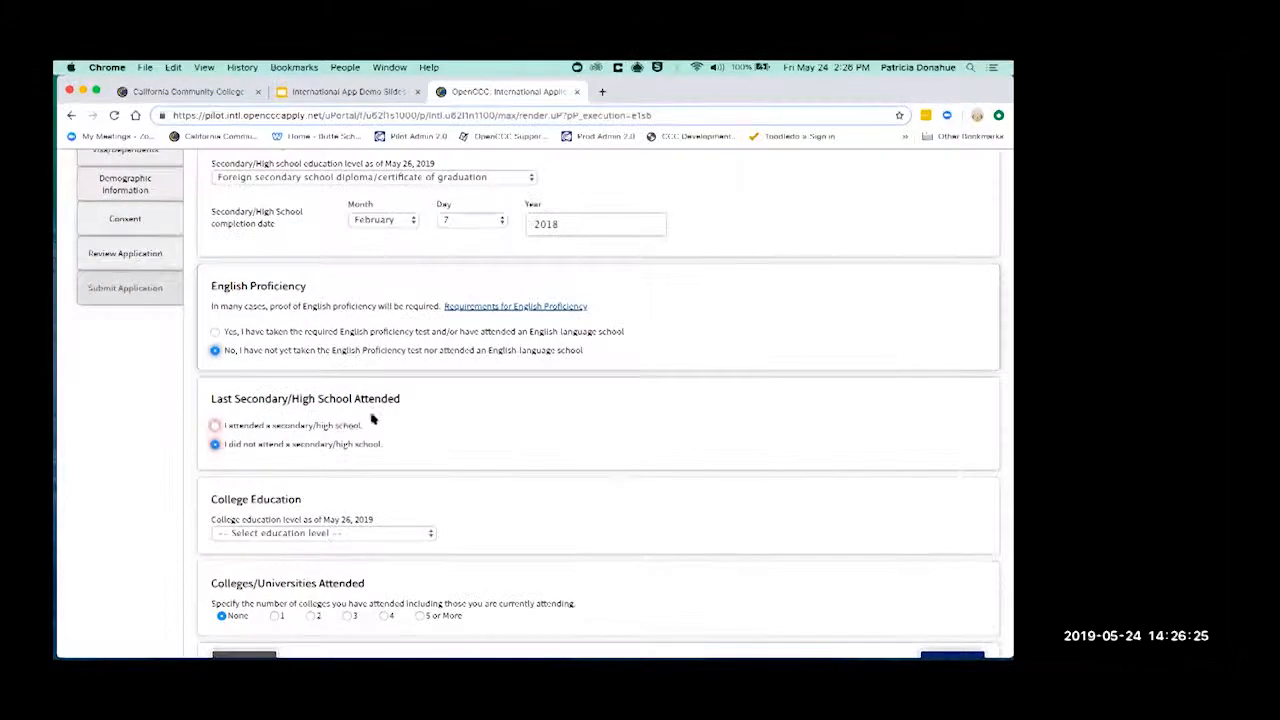
- Mark a secondary/high school as attended and set the school's country to Ireland
left_click(215, 425)
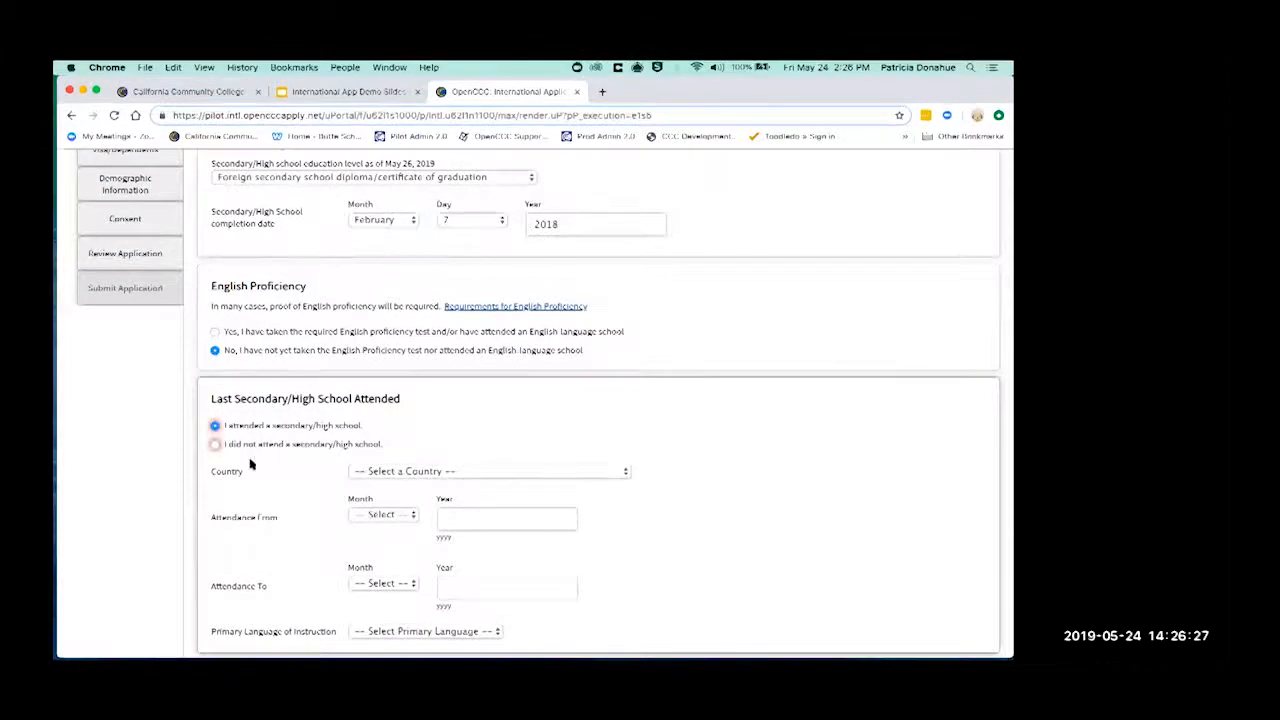
scroll(240, 476, "up", 2)
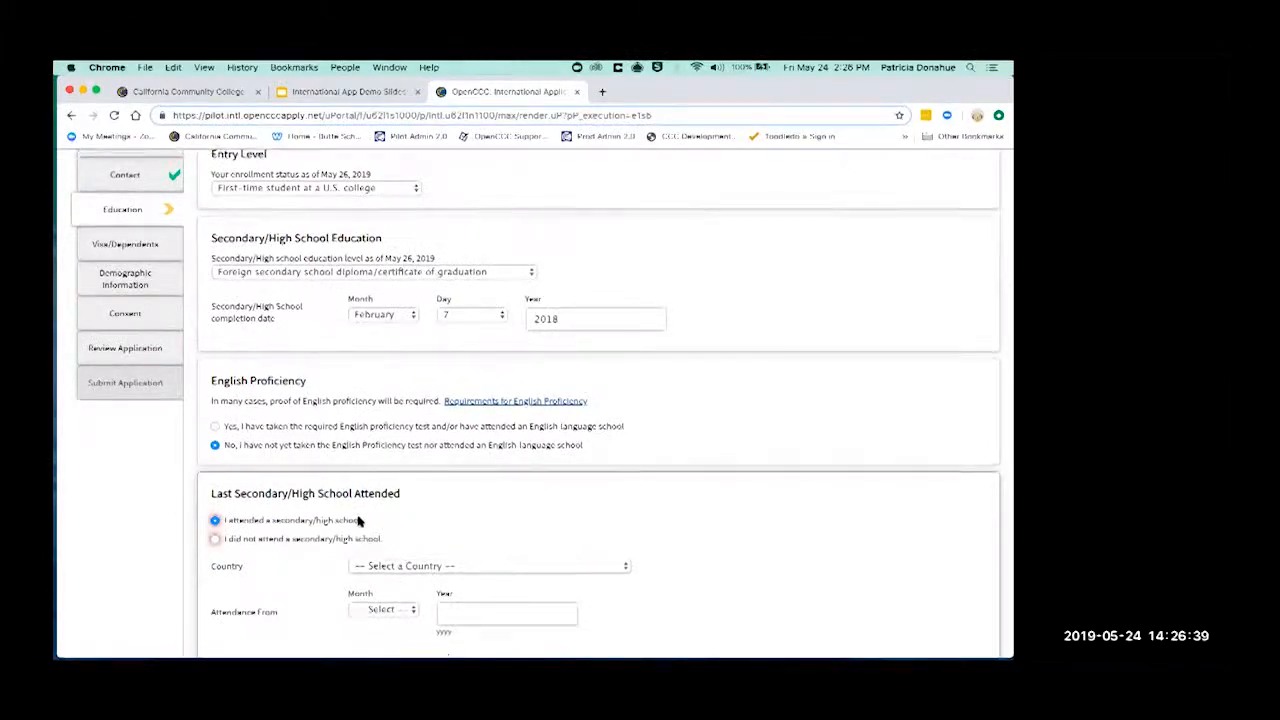
scroll(358, 520, "down", 1)
scroll(358, 520, "down", 2)
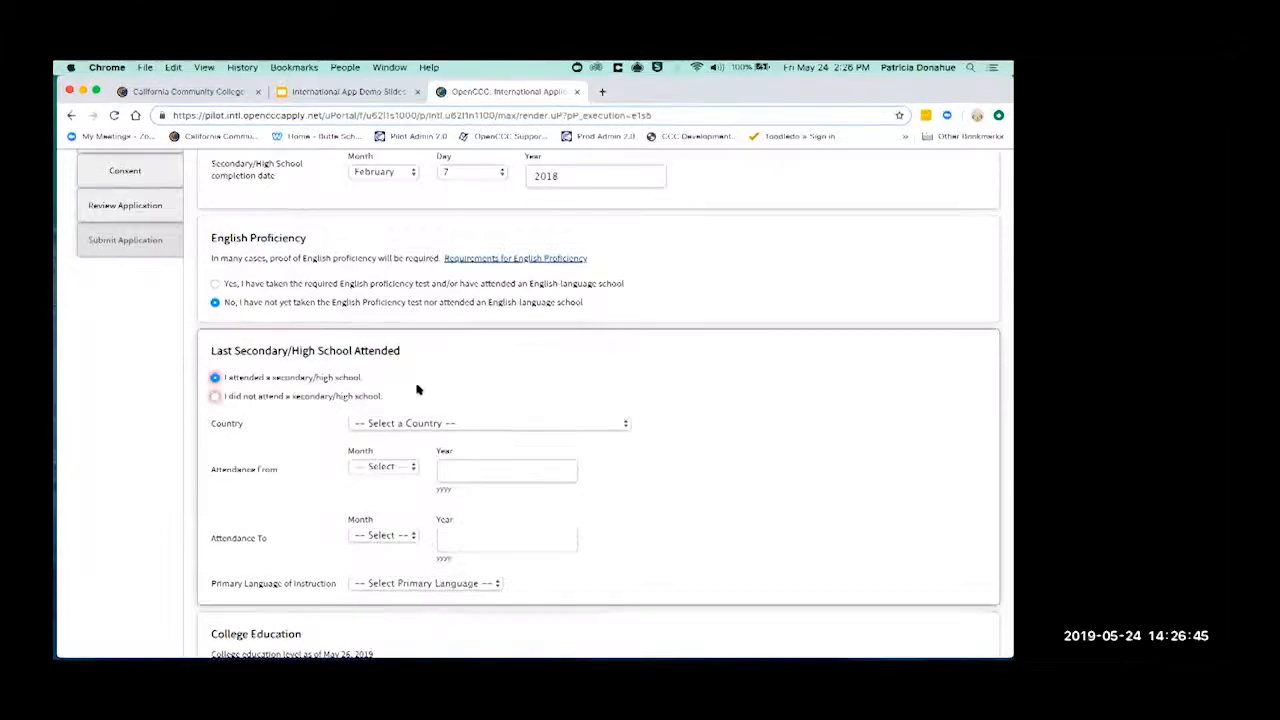
left_click(549, 428)
type("ire")
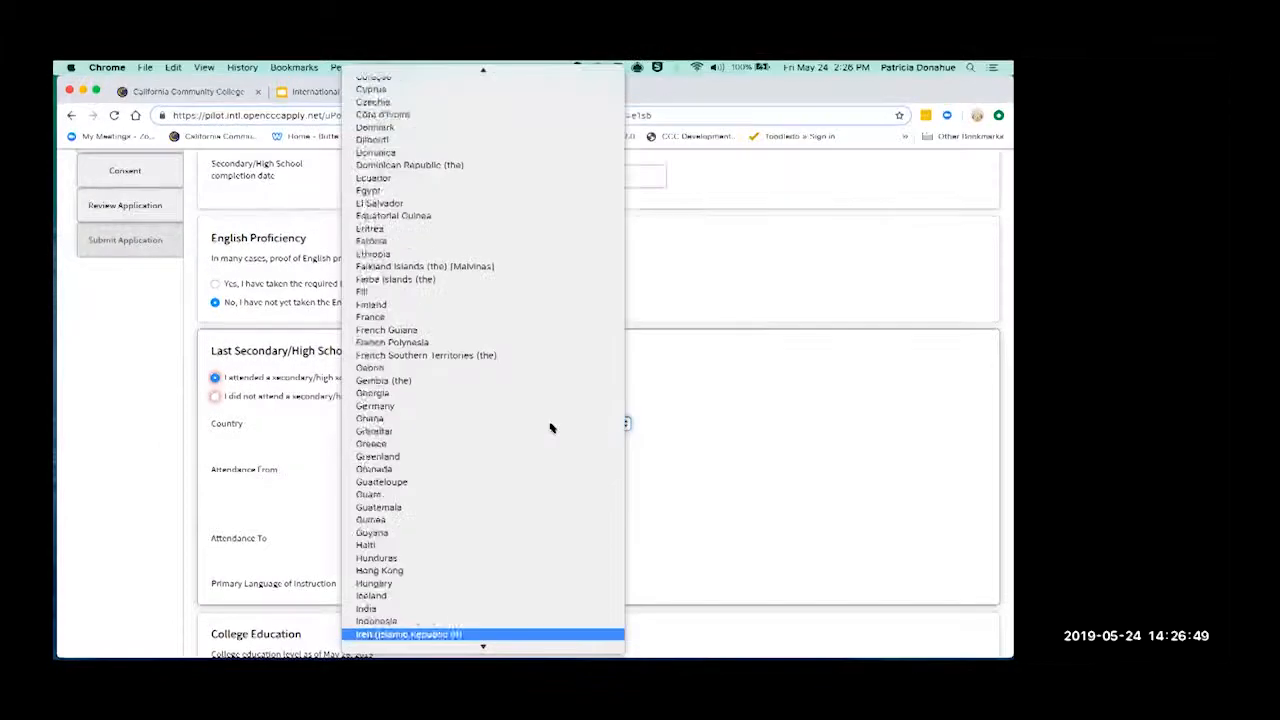
key("Return")
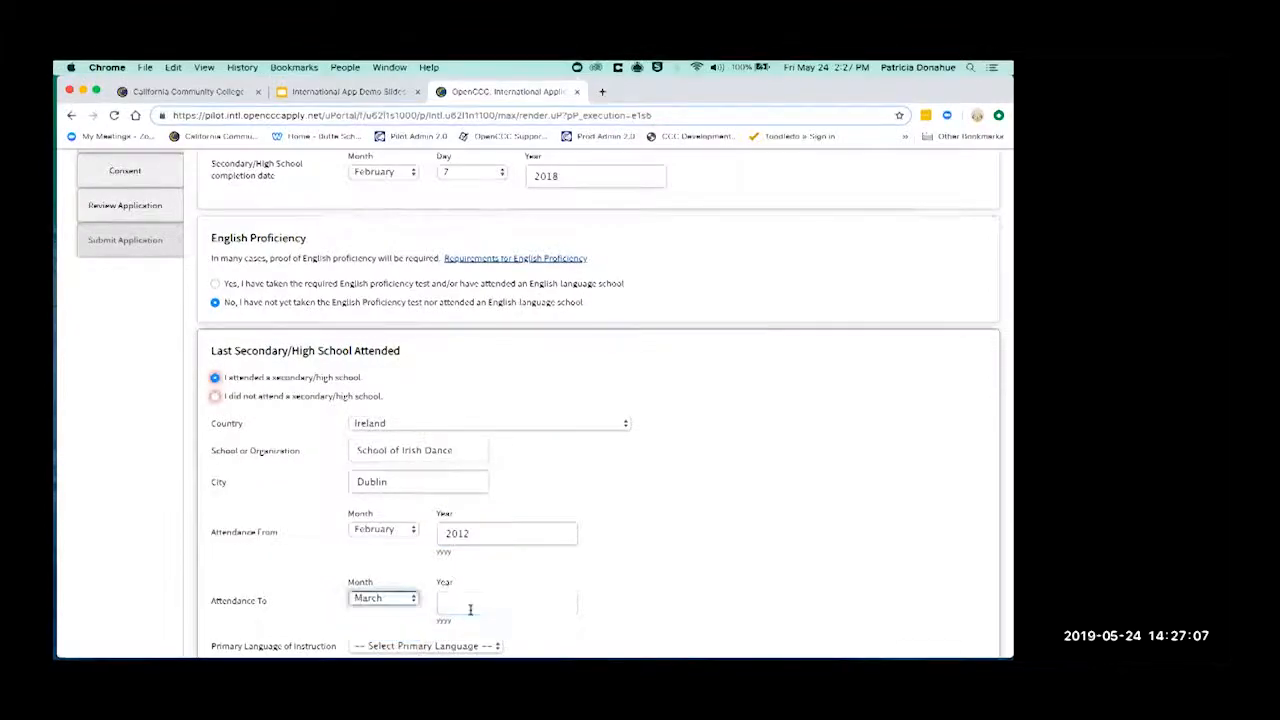
- Complete the school's attendance dates, ending in 2015
type("5")
left_click(706, 558)
scroll(706, 558, "down", 2)
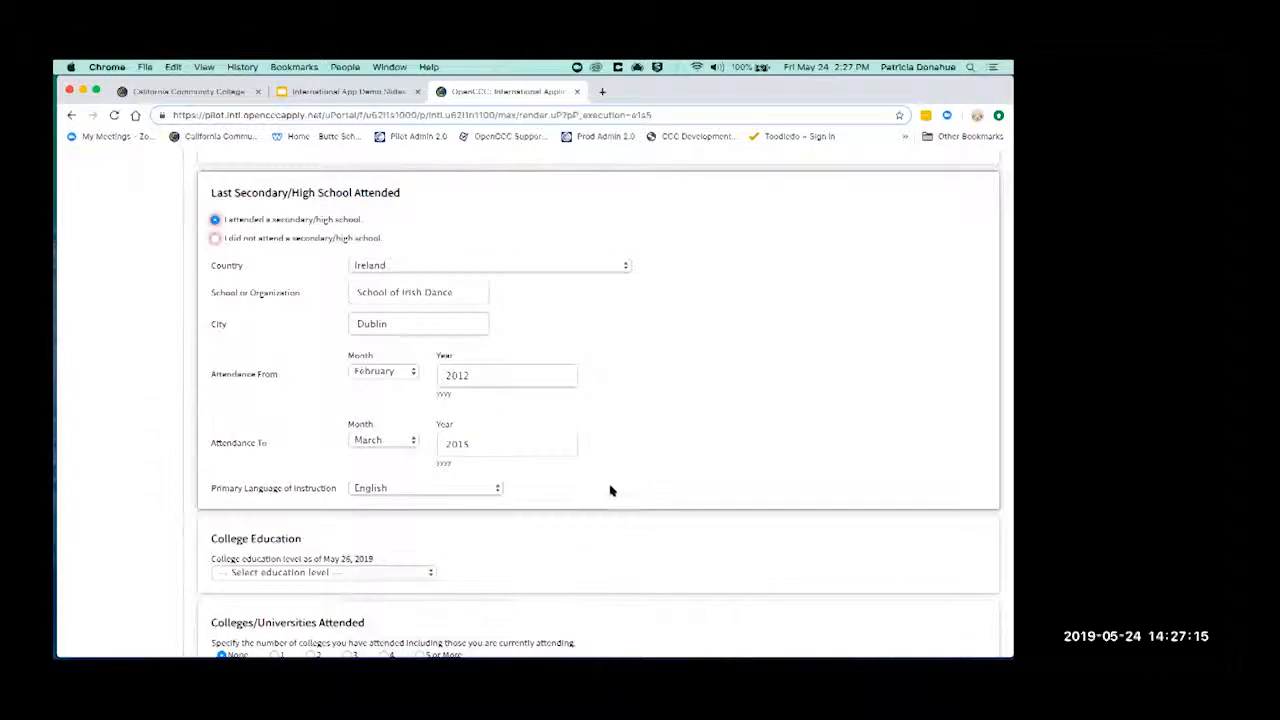
scroll(605, 489, "down", 2)
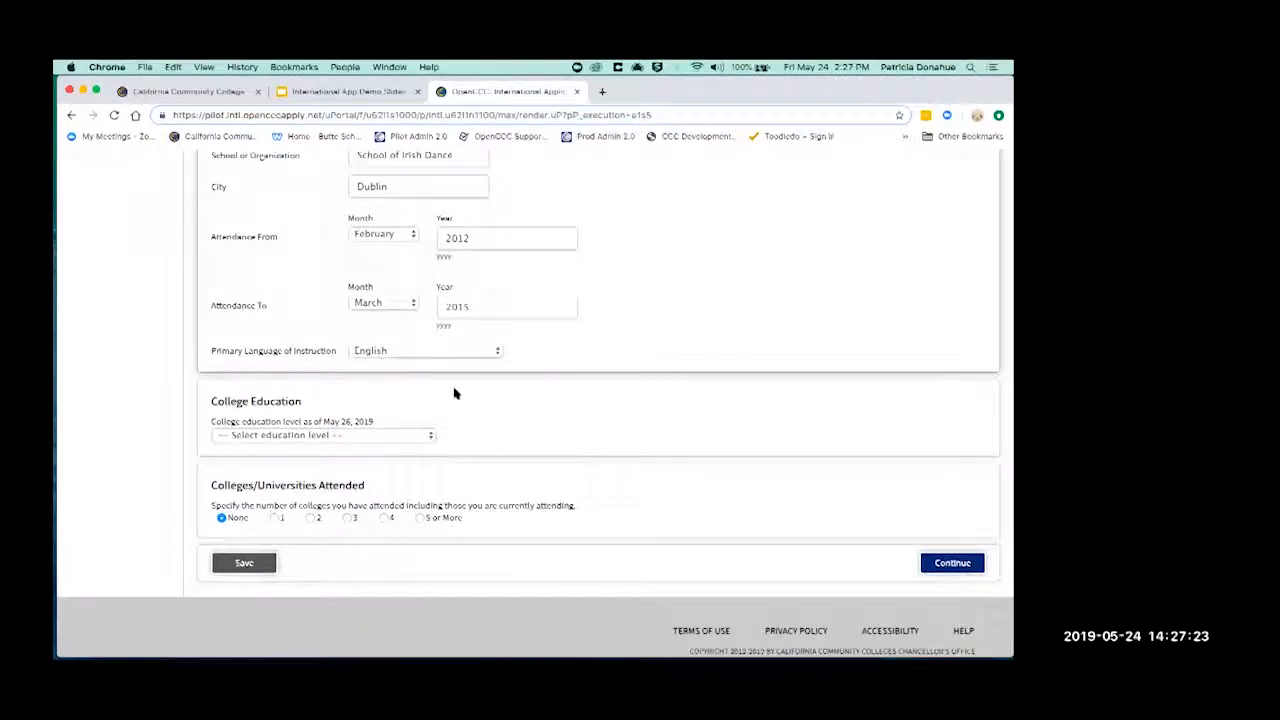
- Choose No degree, dismiss the session-expiry warning, then toggle colleges attended from 1 back to None
left_click(367, 436)
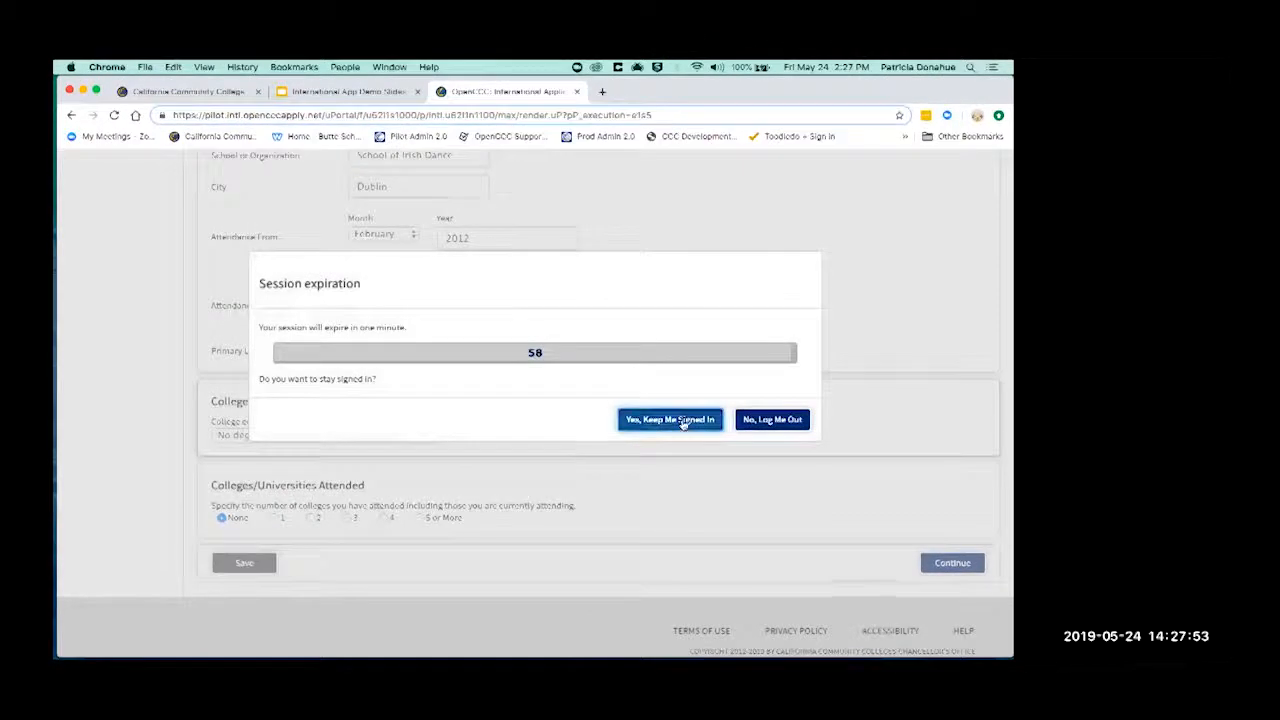
left_click(683, 420)
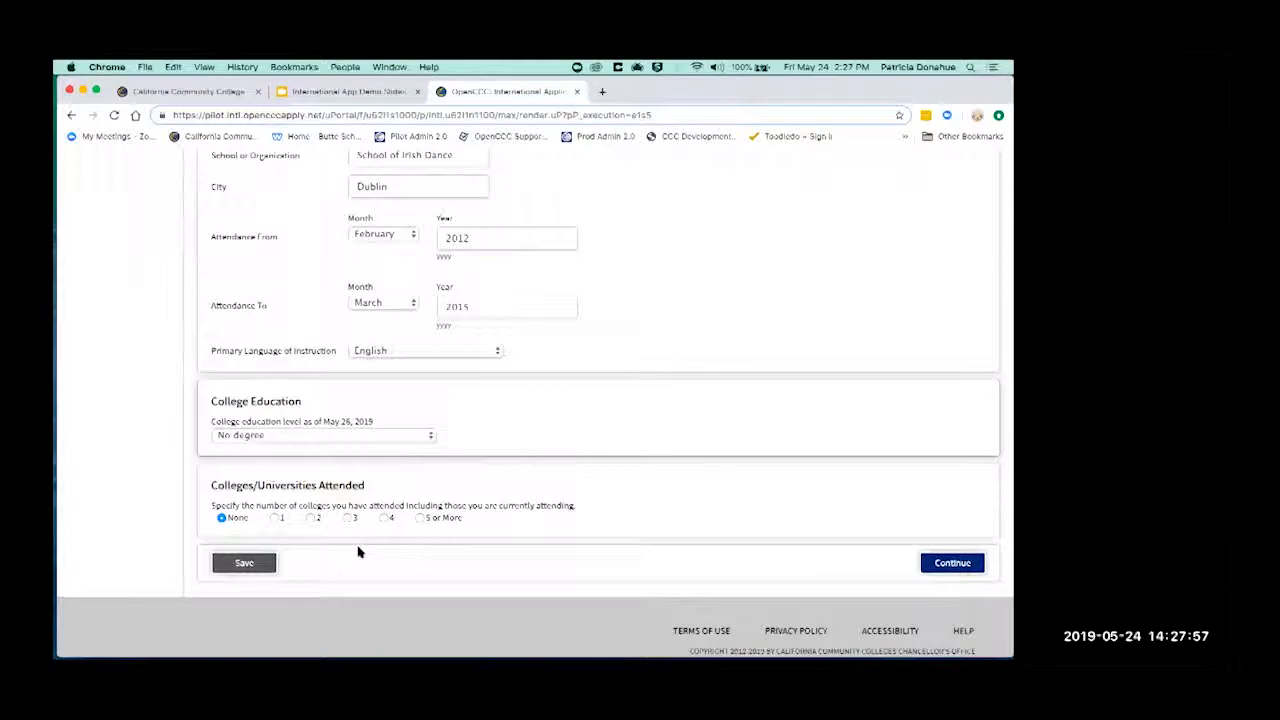
left_click(275, 518)
scroll(329, 534, "down", 3)
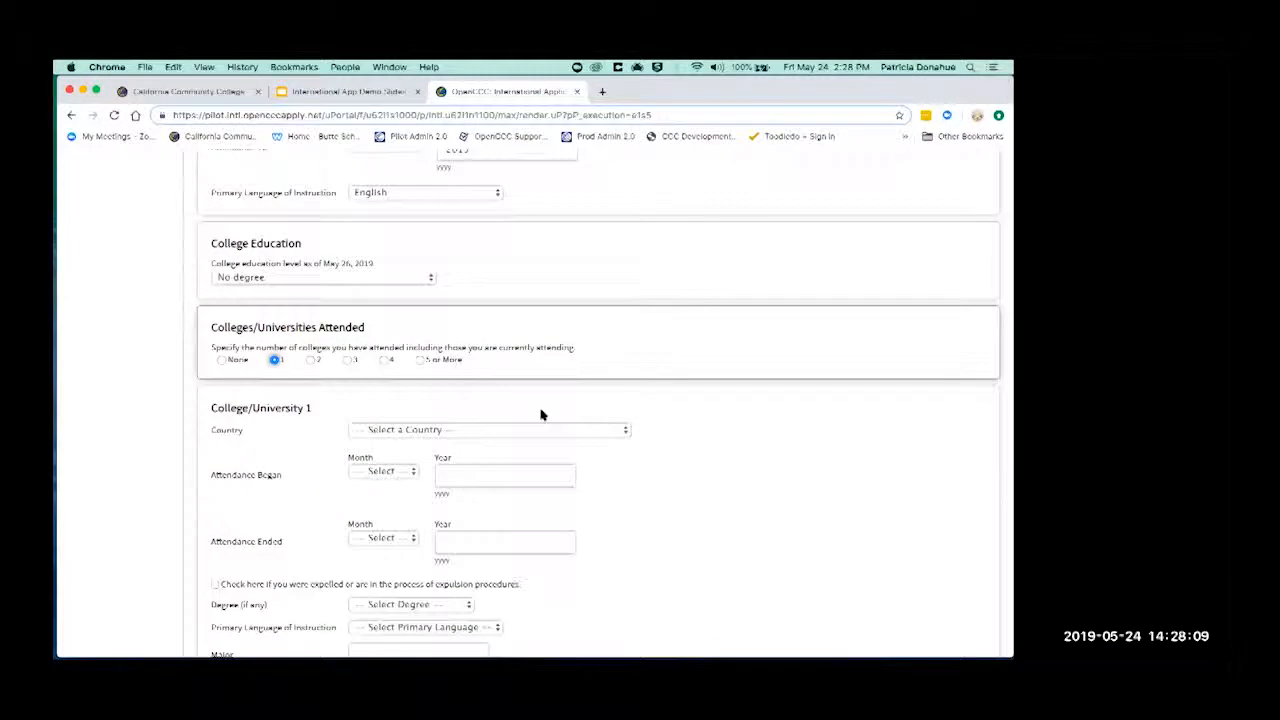
scroll(541, 413, "down", 2)
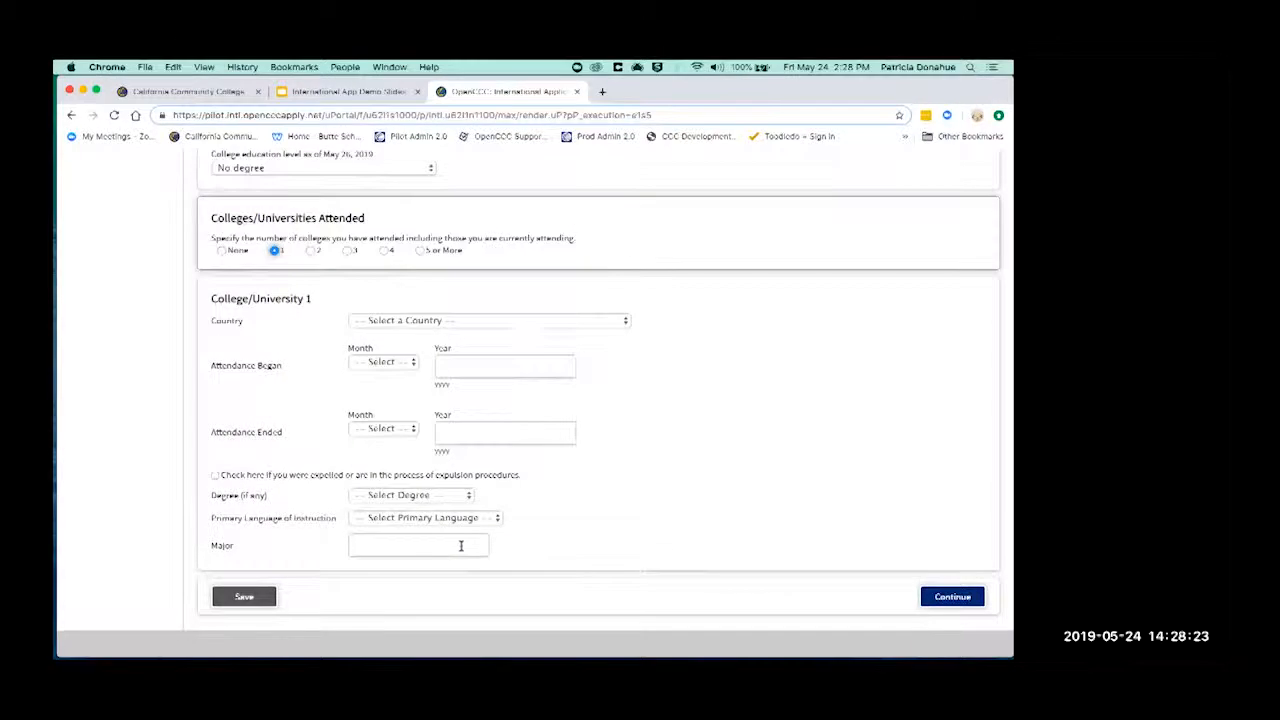
left_click(221, 251)
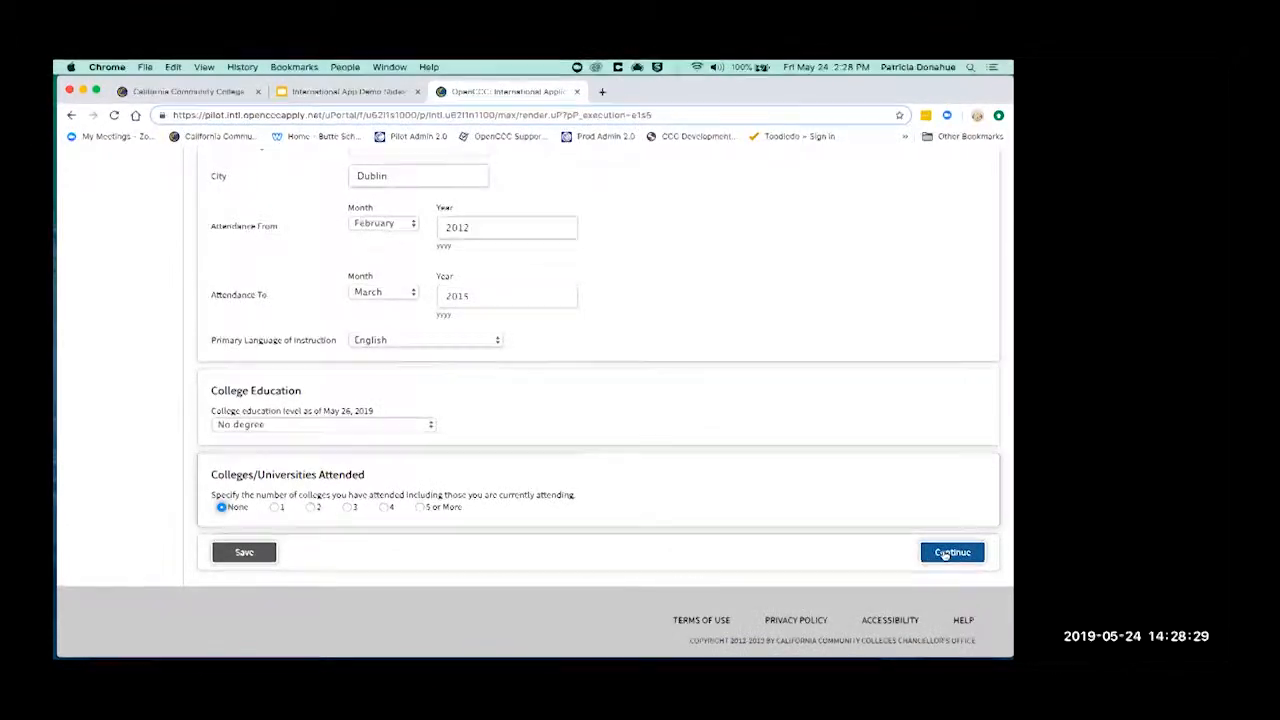
- Continue to the visa page, check 'No passport yet', and select F-1 as the current visa type
left_click(950, 552)
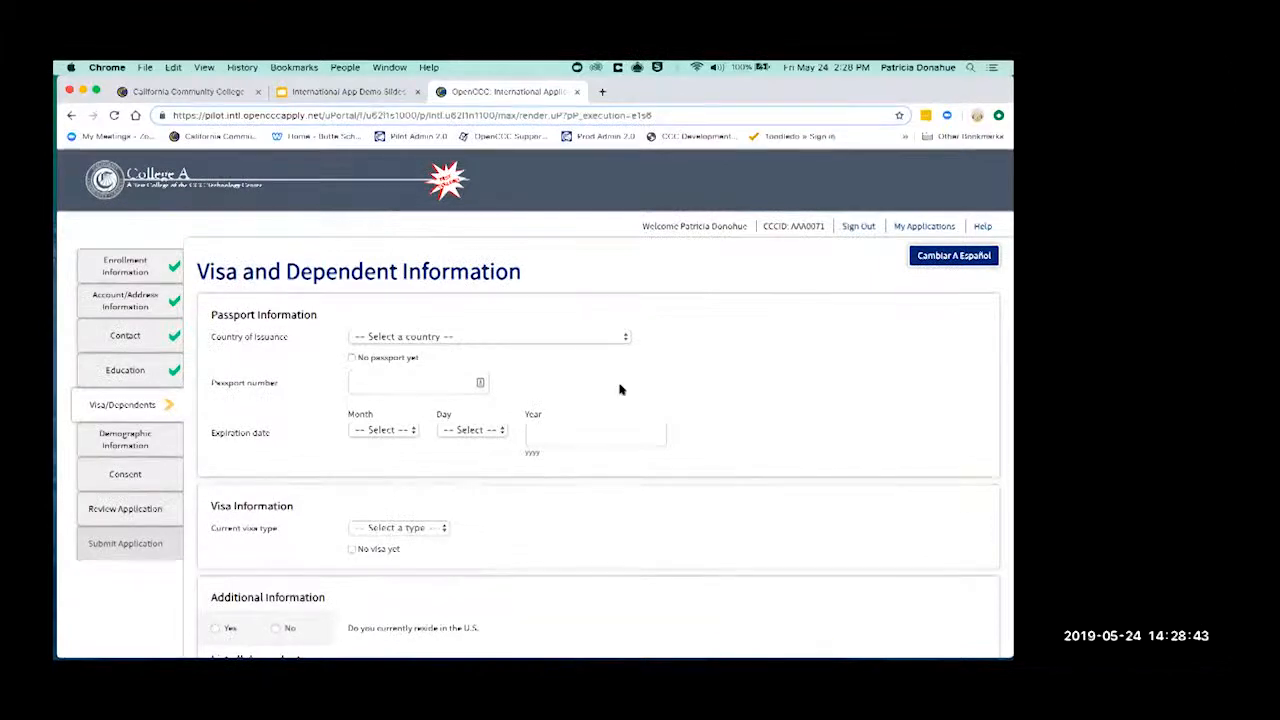
left_click(597, 339)
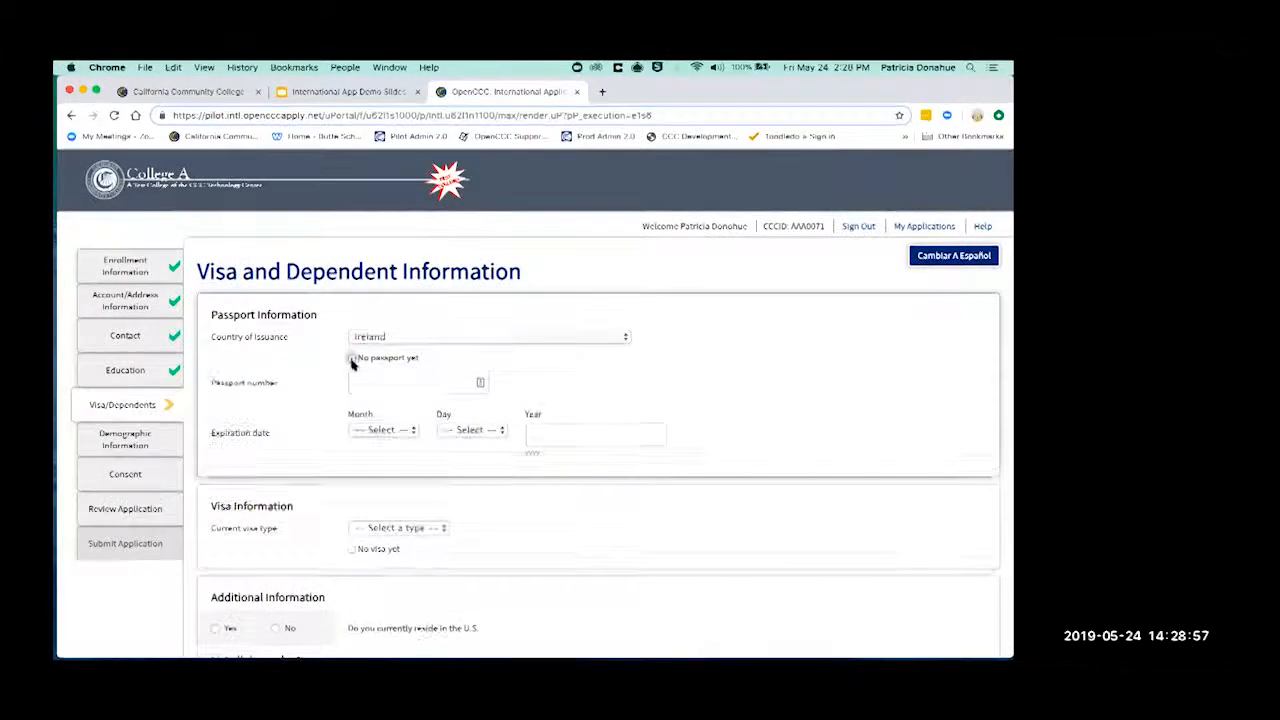
left_click(352, 358)
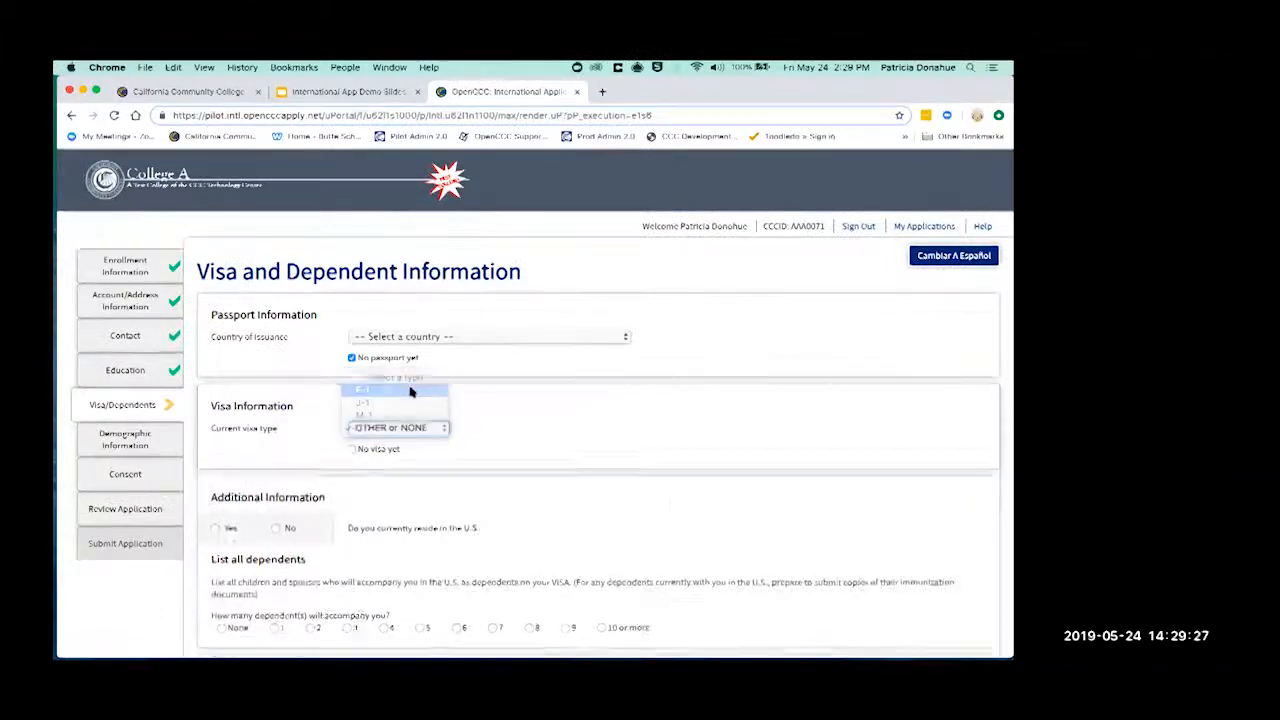
left_click(410, 391)
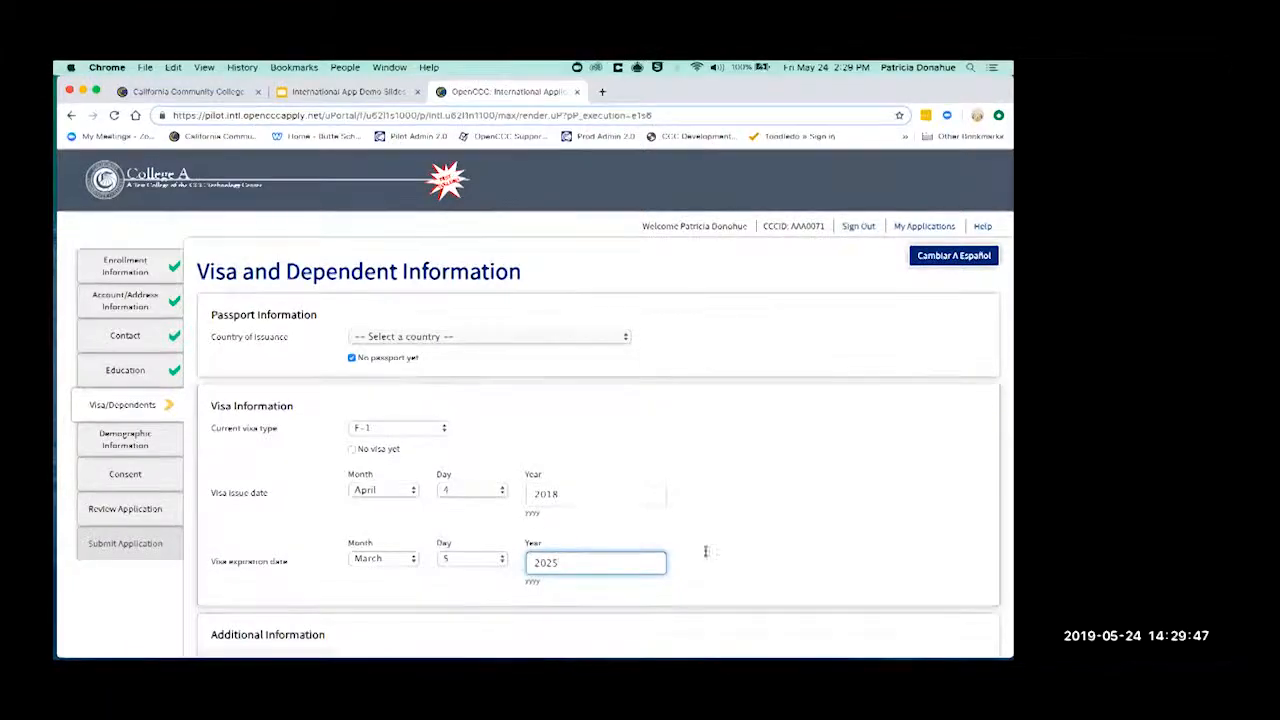
scroll(830, 553, "down", 5)
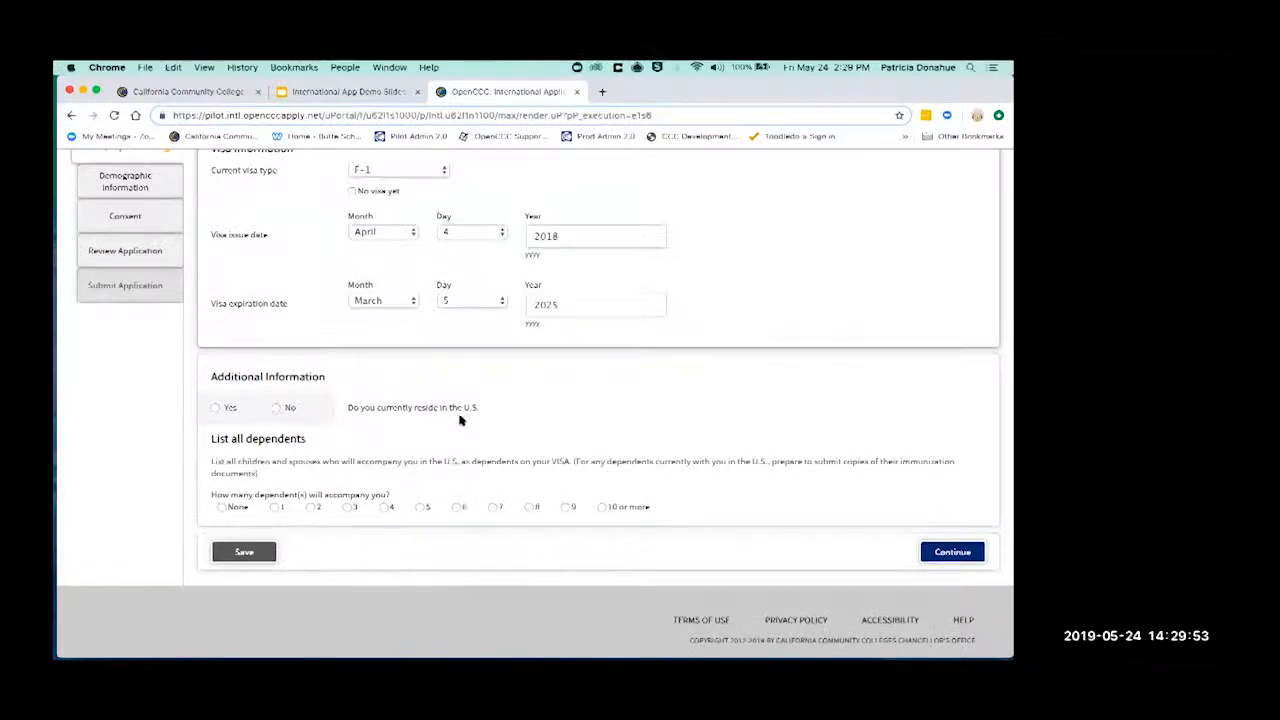
- Answer No to currently residing in the U.S. and set accompanying dependents to None
left_click(215, 408)
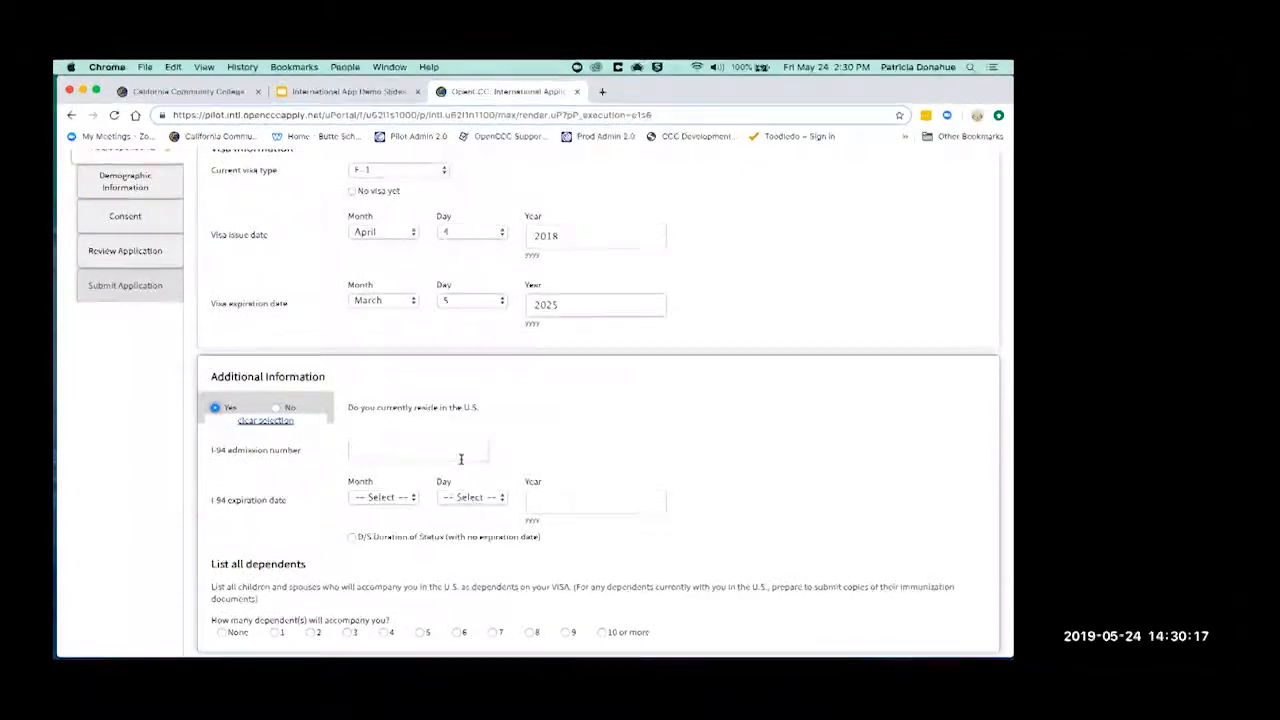
left_click(275, 408)
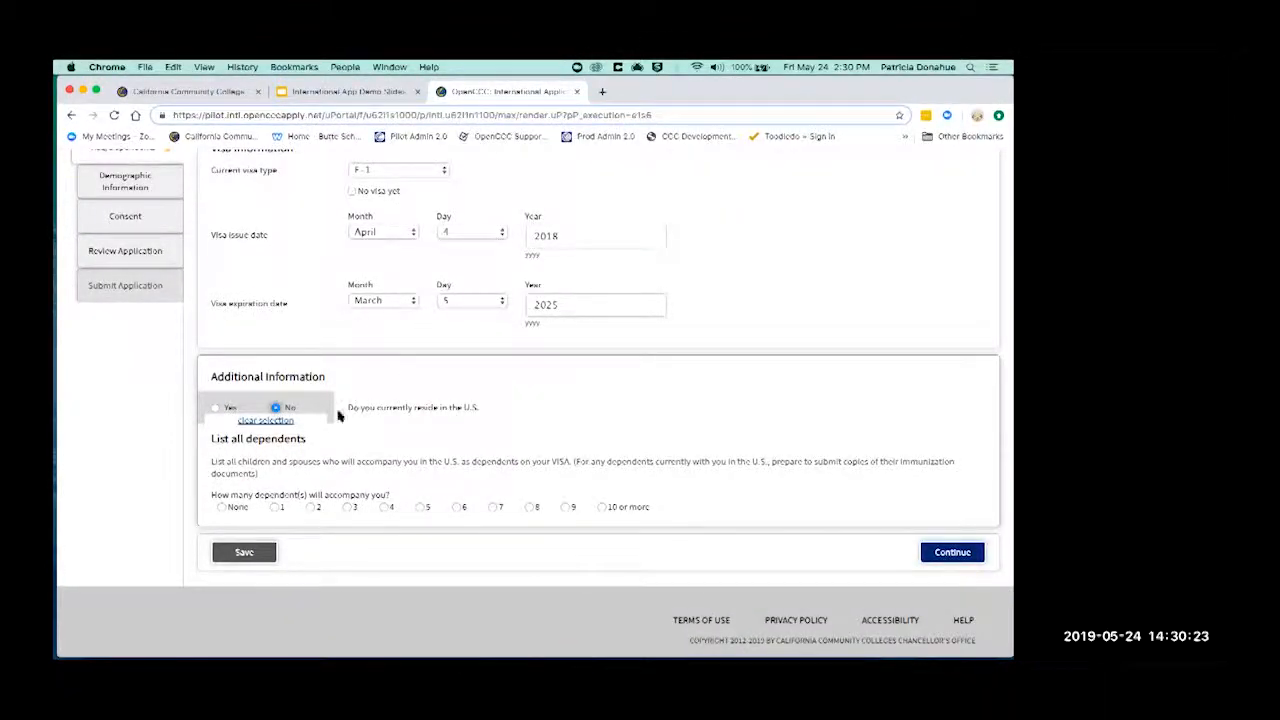
left_click(223, 507)
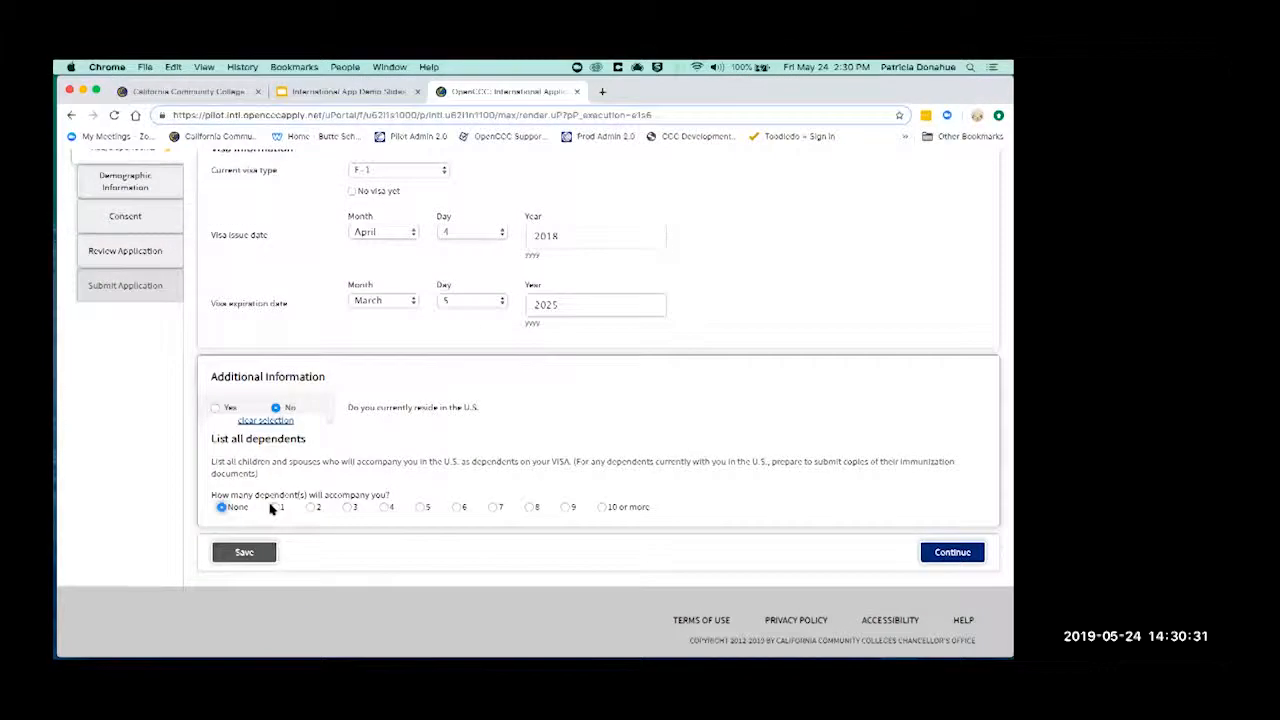
- Preview the one-dependent fields, revert dependents to None, and continue to SEVIS Information
left_click(273, 507)
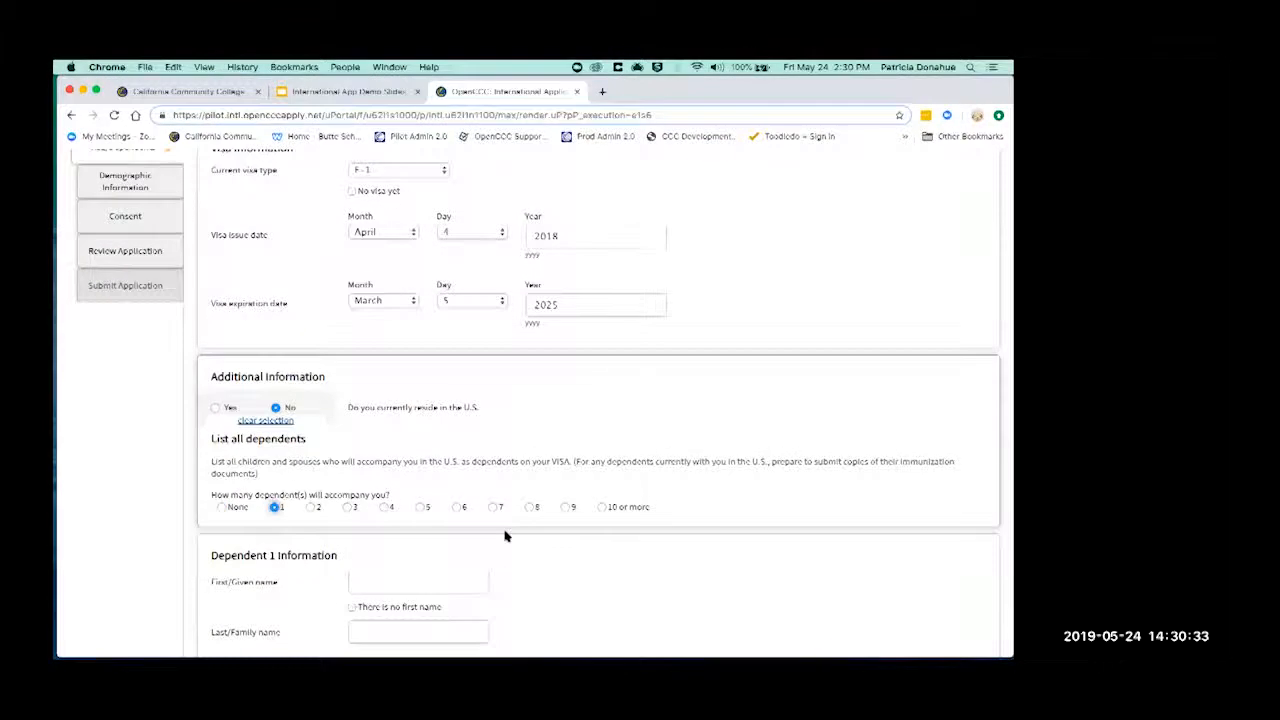
scroll(509, 528, "down", 2)
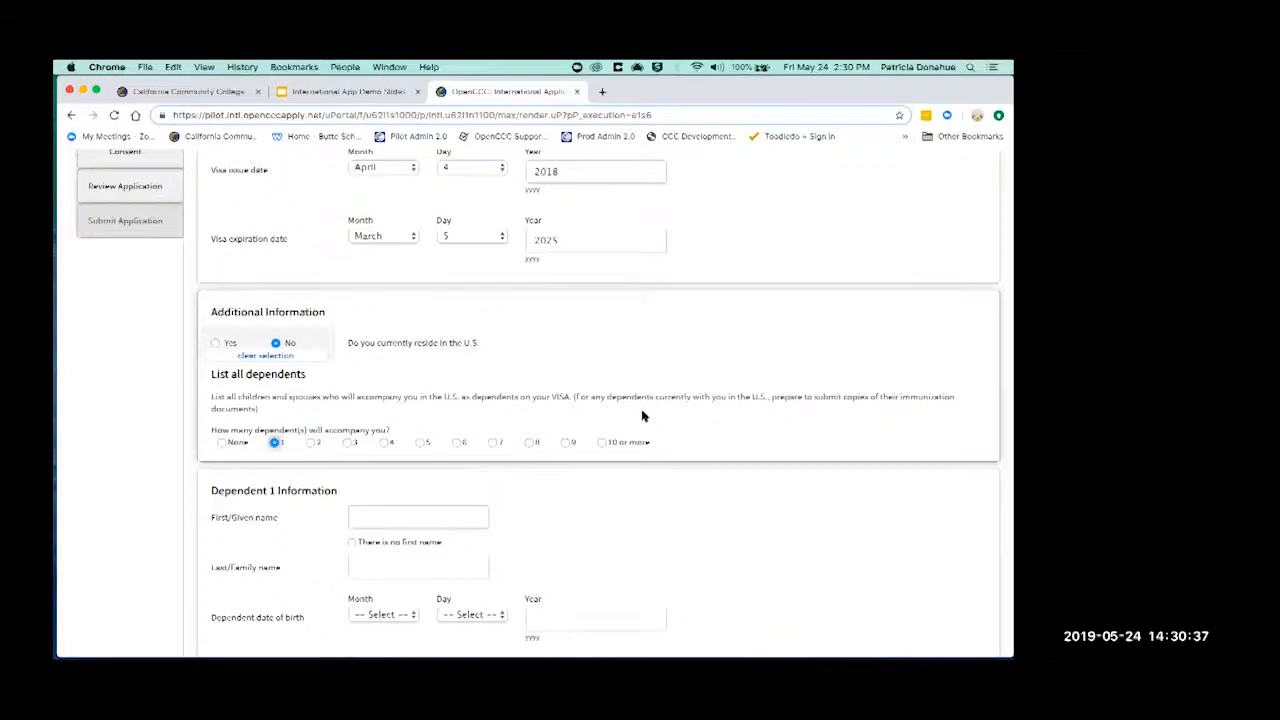
scroll(643, 416, "down", 5)
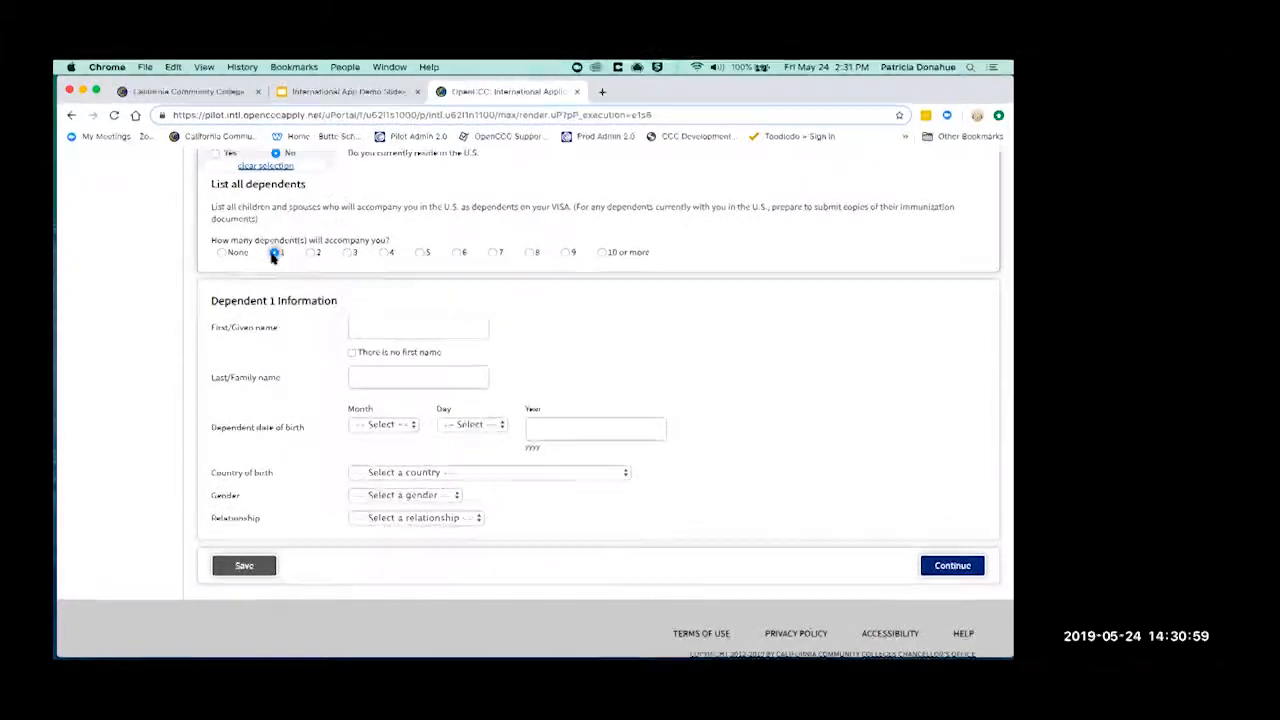
left_click(222, 253)
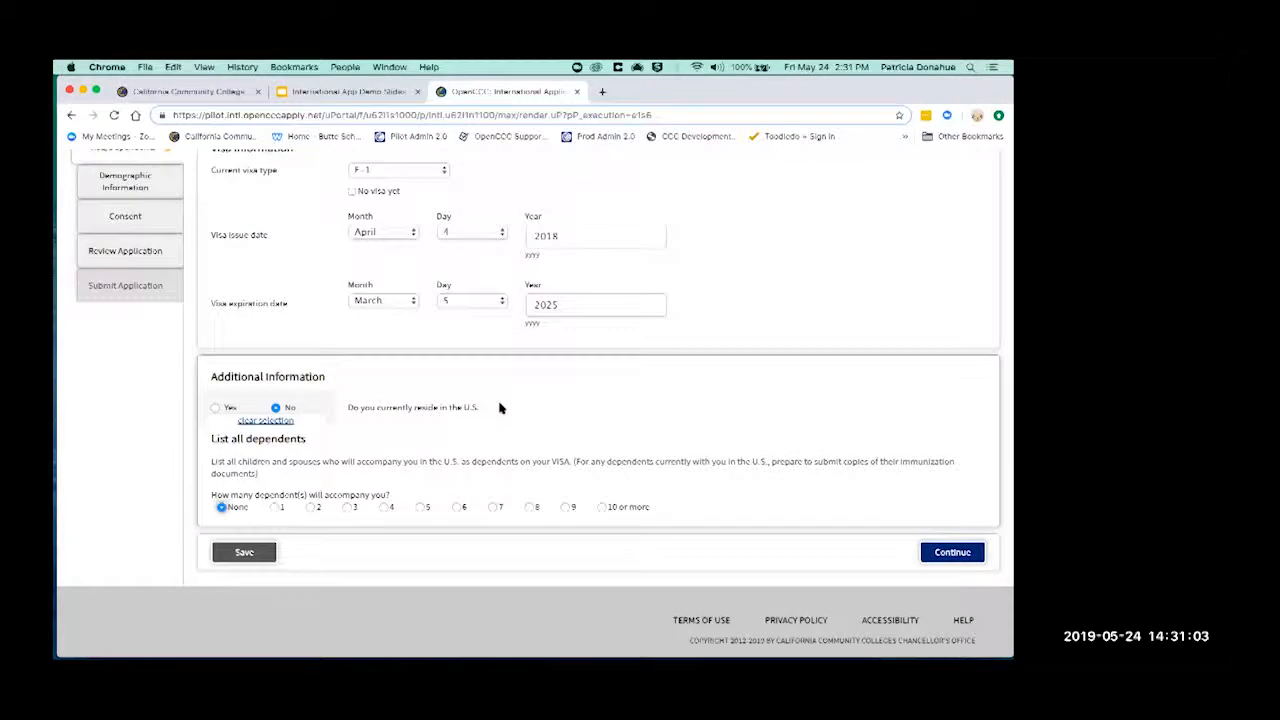
scroll(500, 408, "up", 3)
scroll(500, 408, "up", 2)
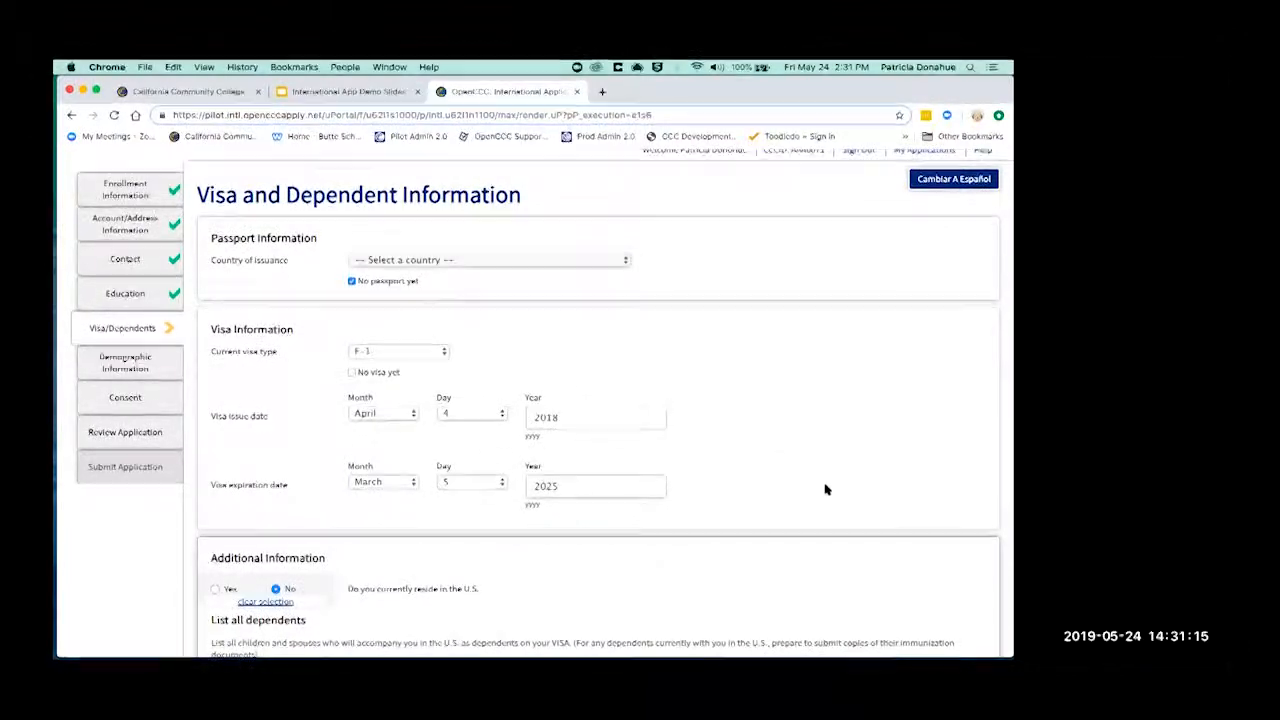
scroll(825, 489, "down", 2)
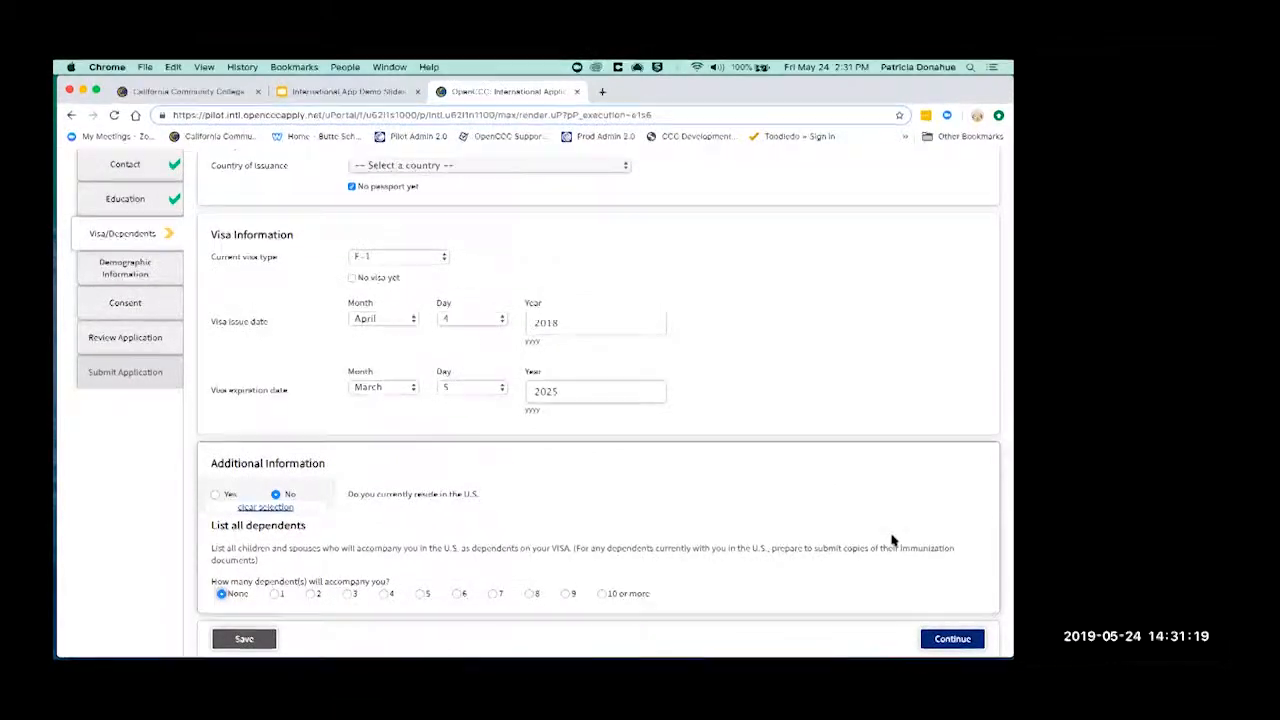
left_click(952, 638)
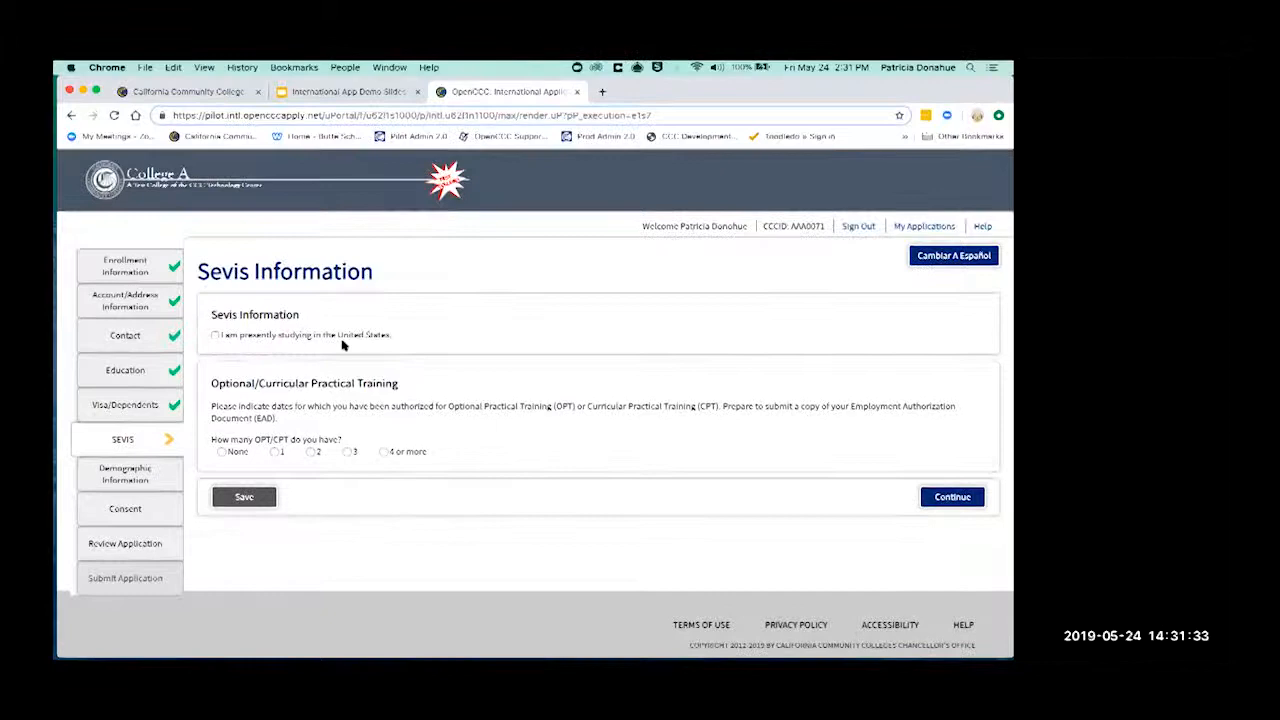
- Leave 'presently studying' unchecked, choose None for OPT/CPT authorizations, and continue to Demographics
left_click(214, 336)
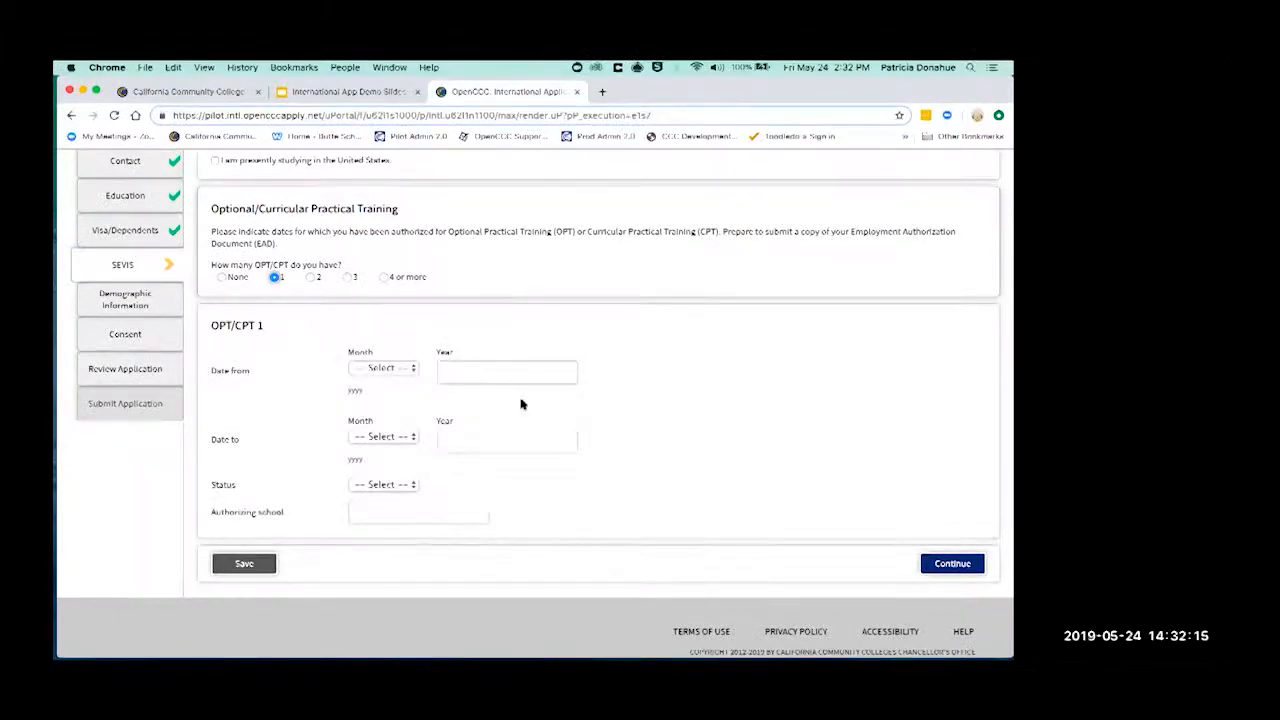
left_click(403, 485)
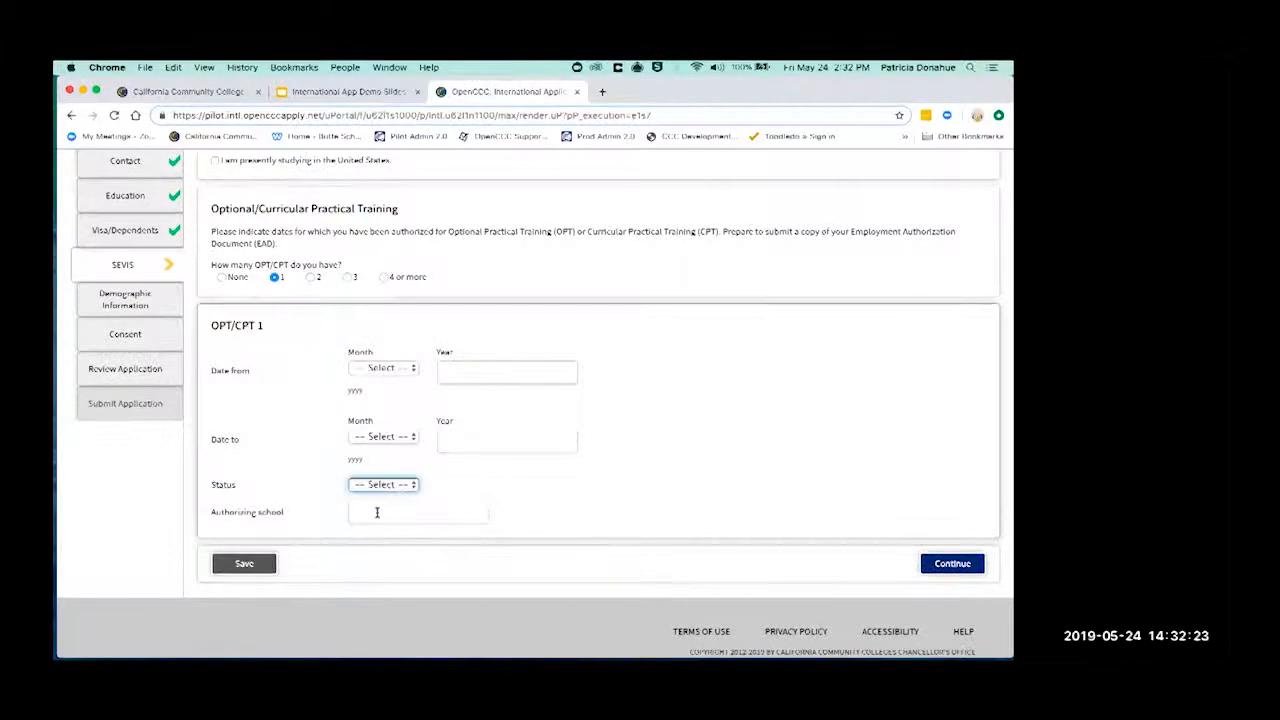
left_click(222, 278)
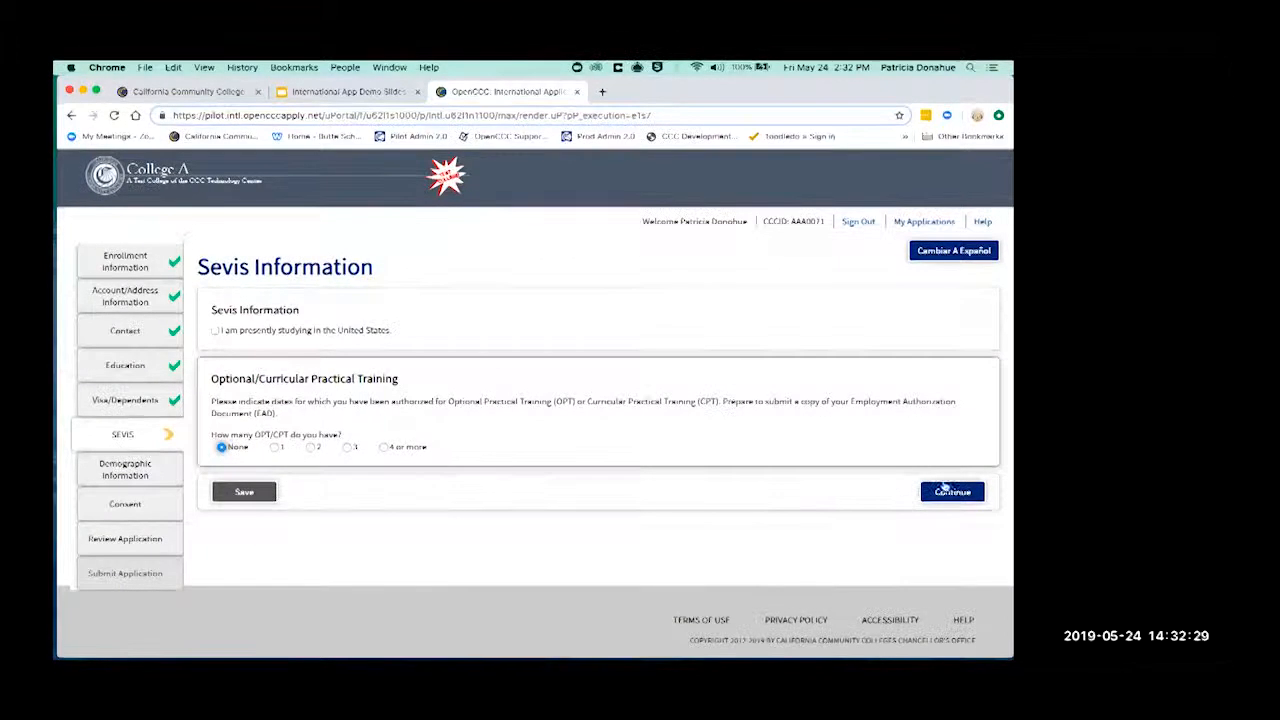
left_click(974, 494)
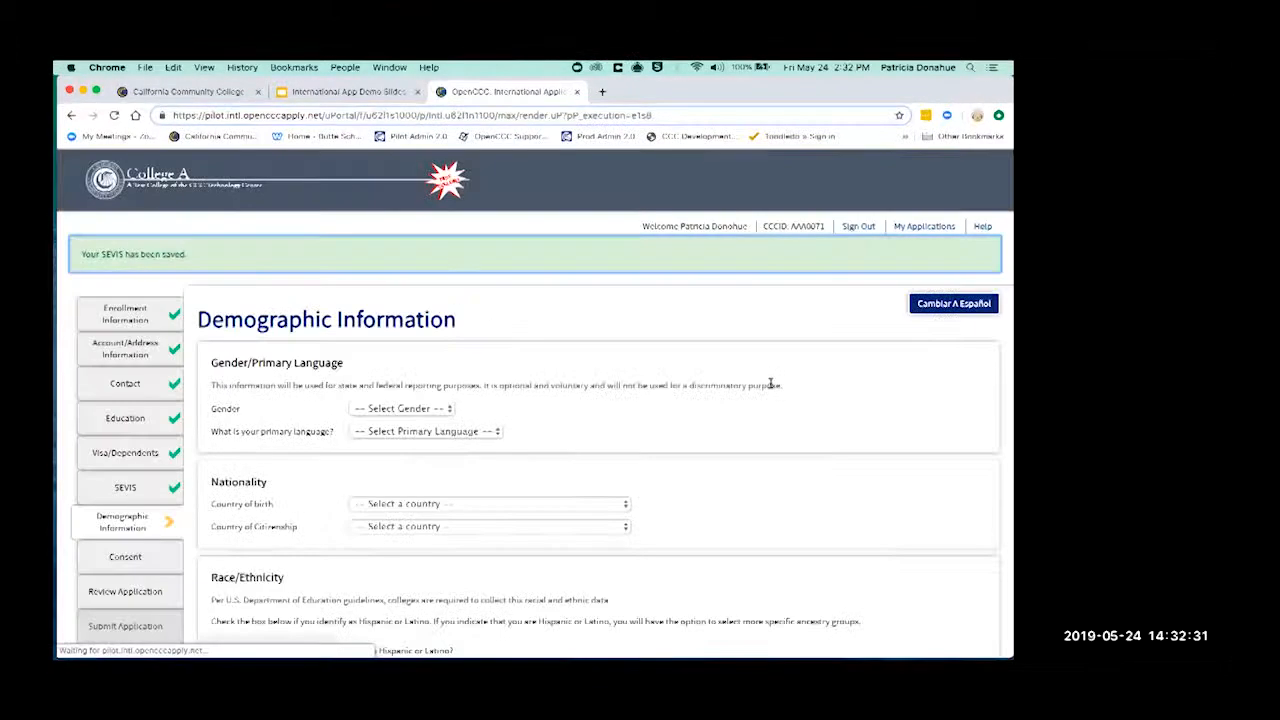
- Record Female, English, Ireland for birth and citizenship, not Hispanic, Fijian ancestry, and continue
scroll(769, 429, "down", 3)
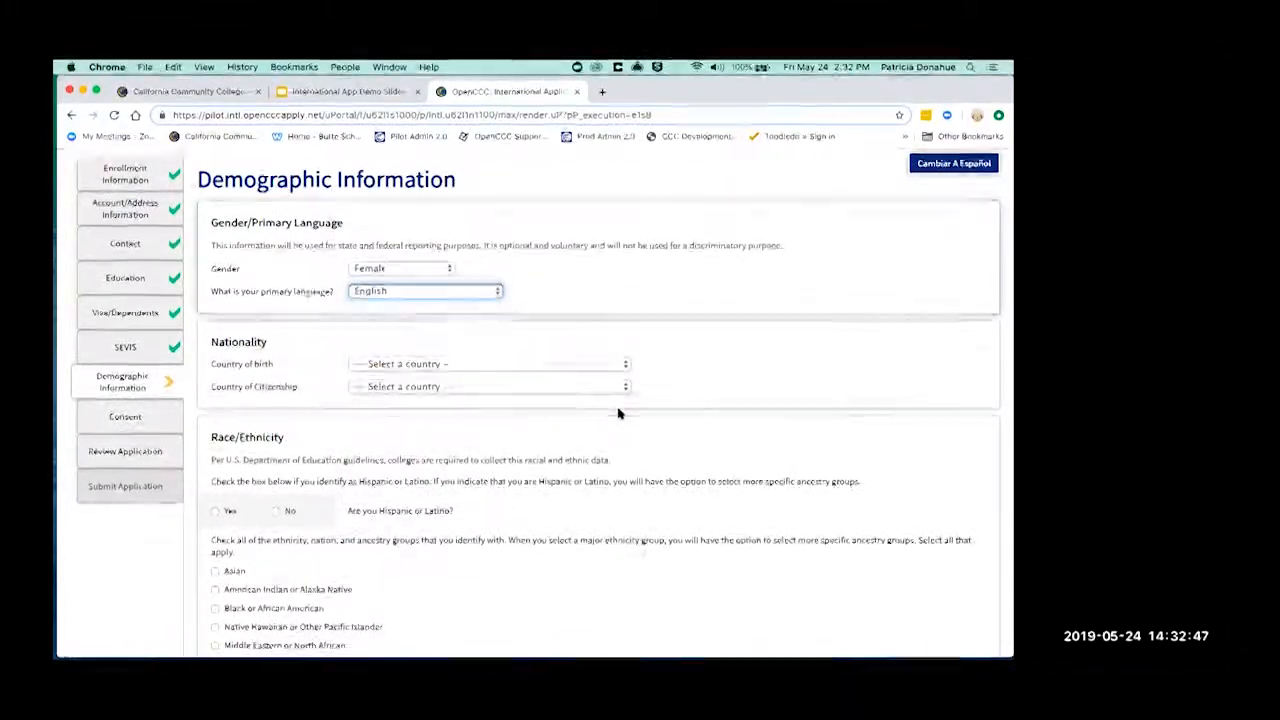
scroll(729, 409, "down", 1)
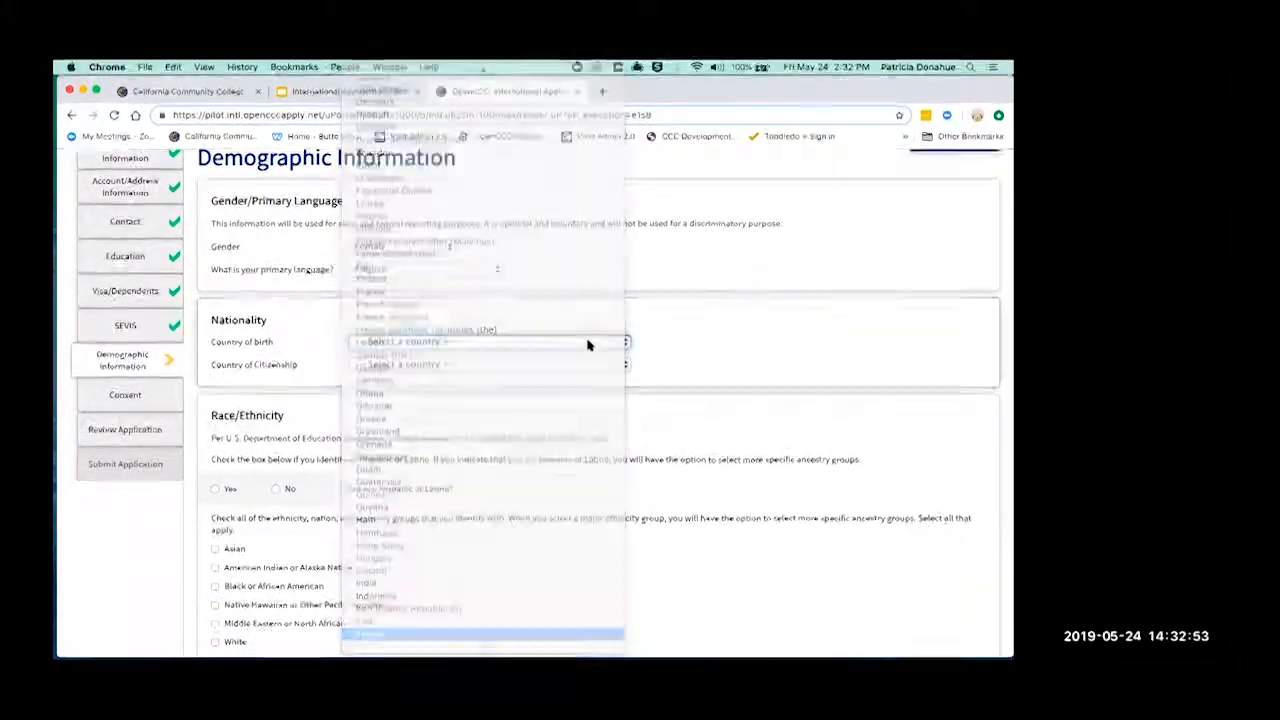
left_click(621, 445)
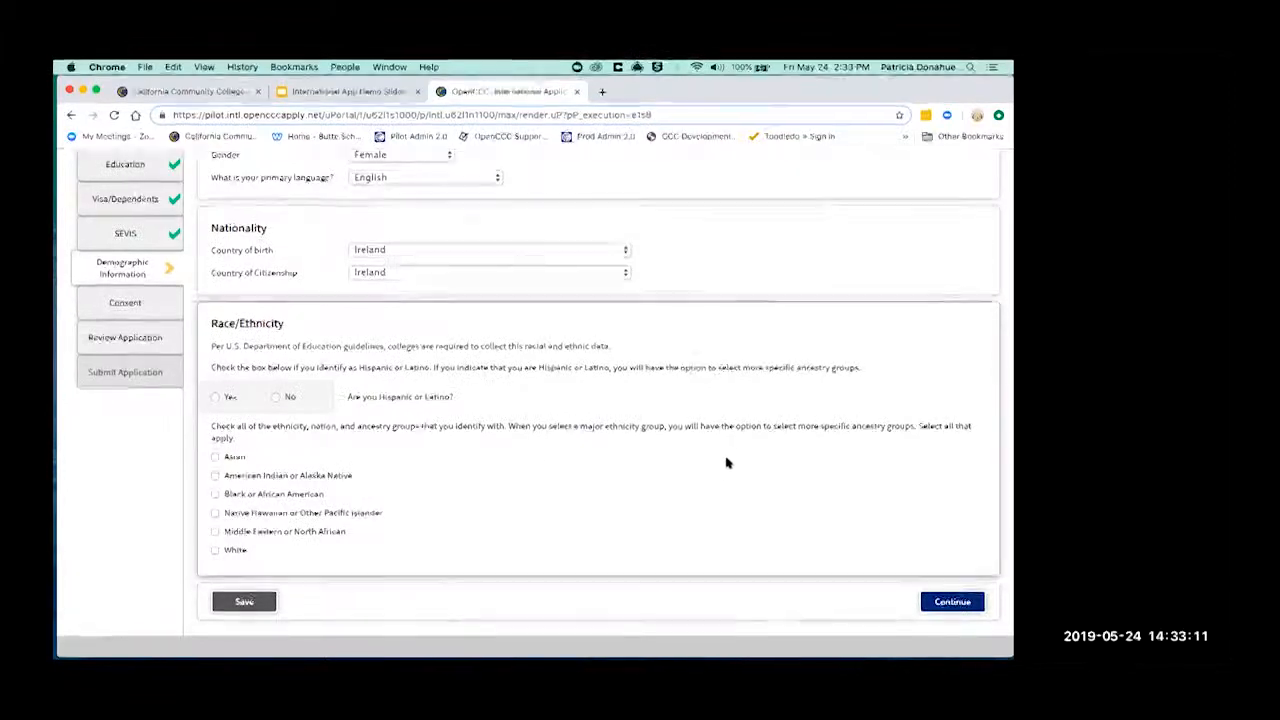
left_click(277, 399)
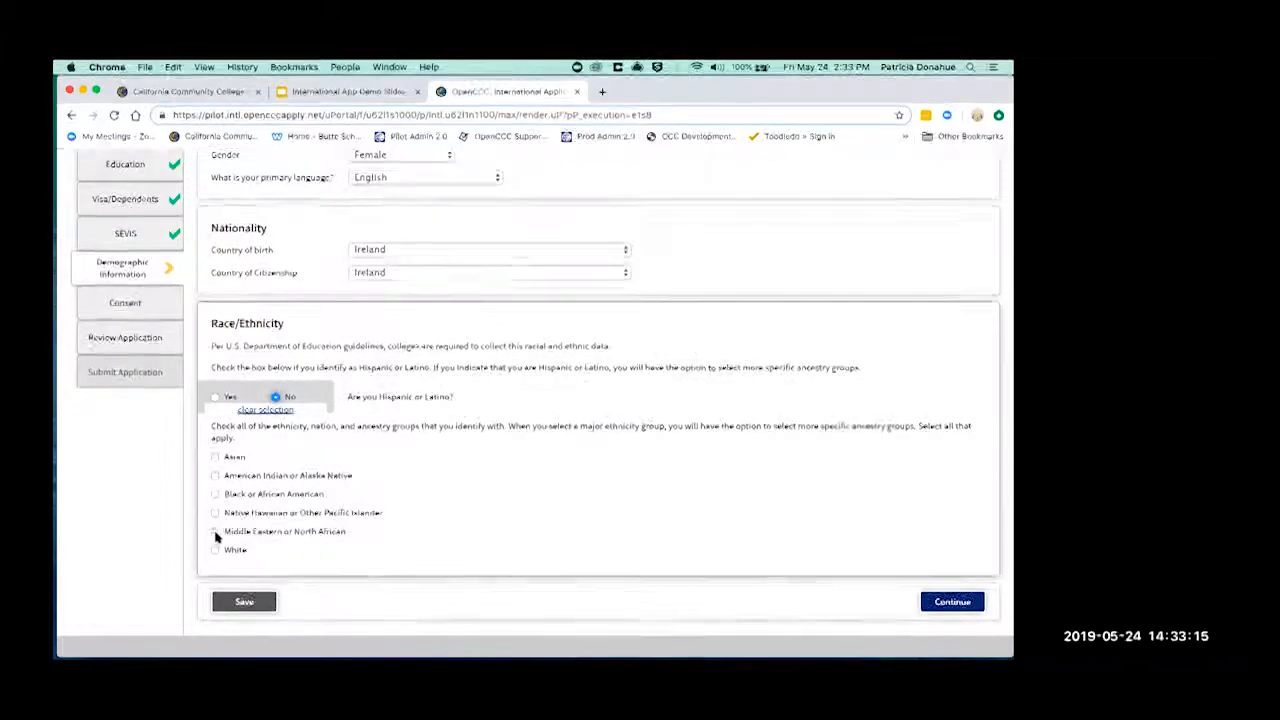
left_click(216, 513)
left_click(248, 538)
scroll(660, 515, "down", 3)
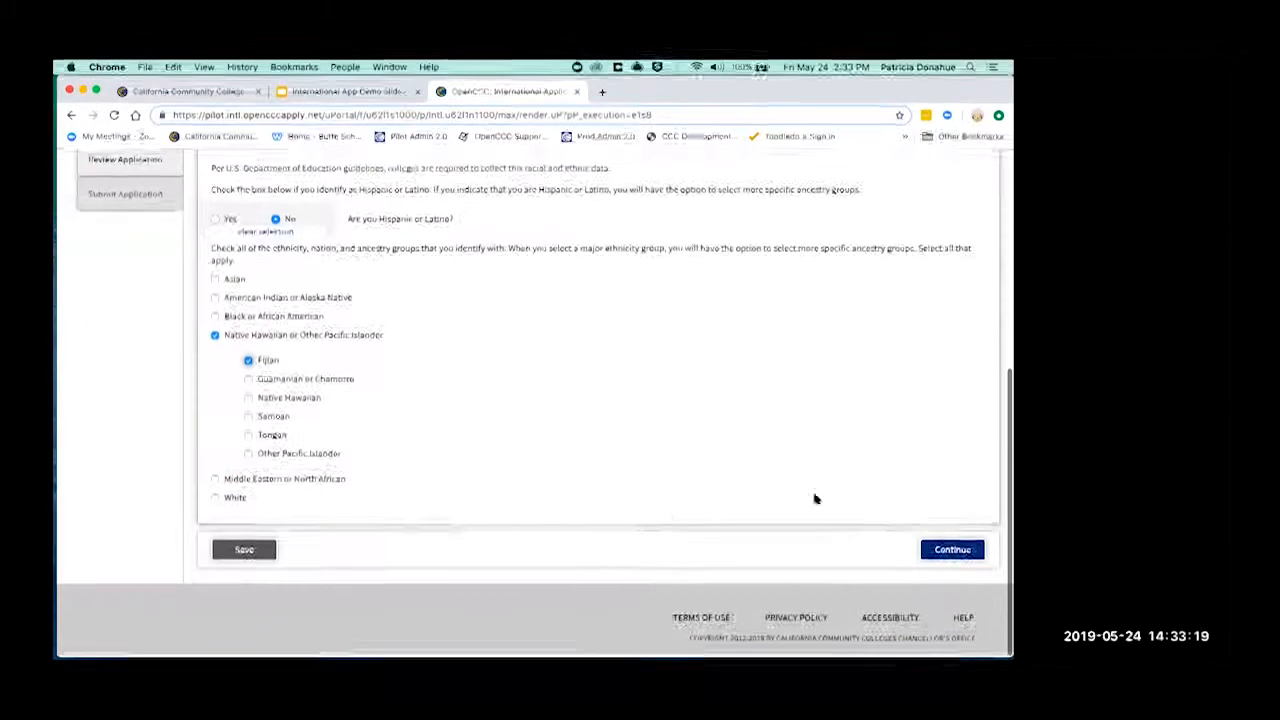
left_click(952, 548)
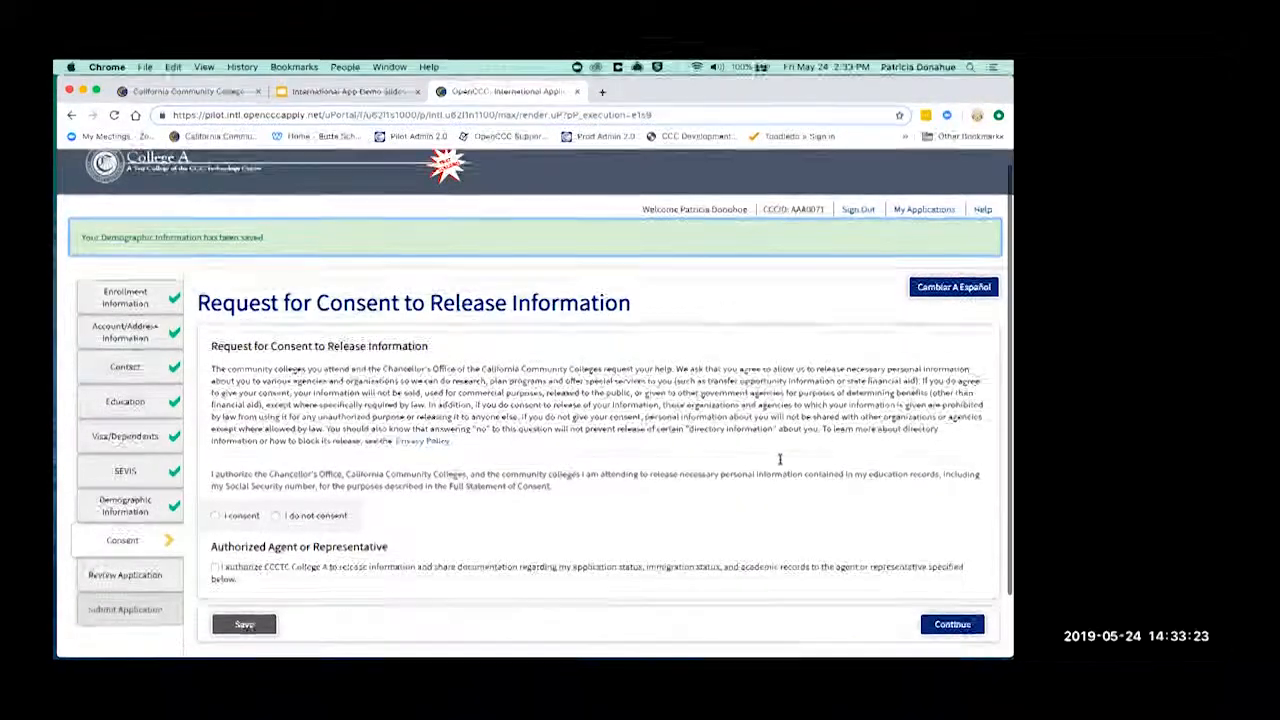
- Select 'I consent', uncheck Authorized Agent, and continue to the application review
scroll(780, 460, "down", 1)
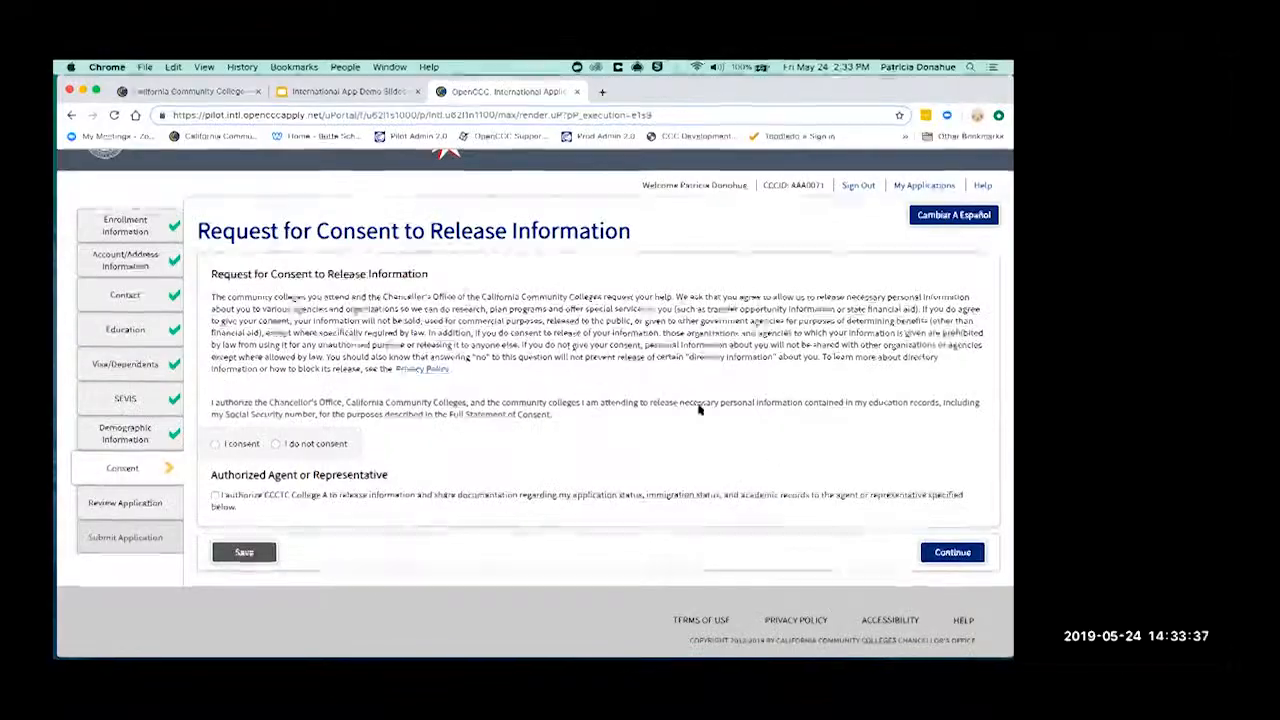
left_click(217, 444)
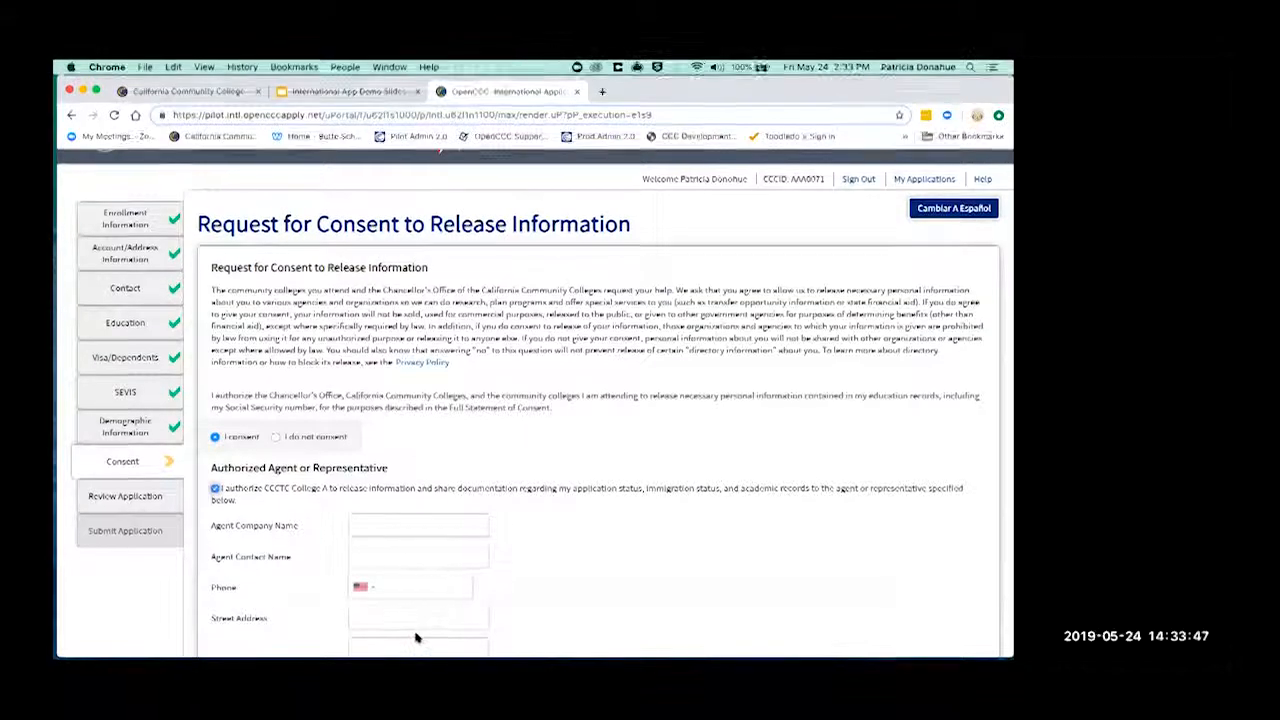
scroll(416, 637, "down", 3)
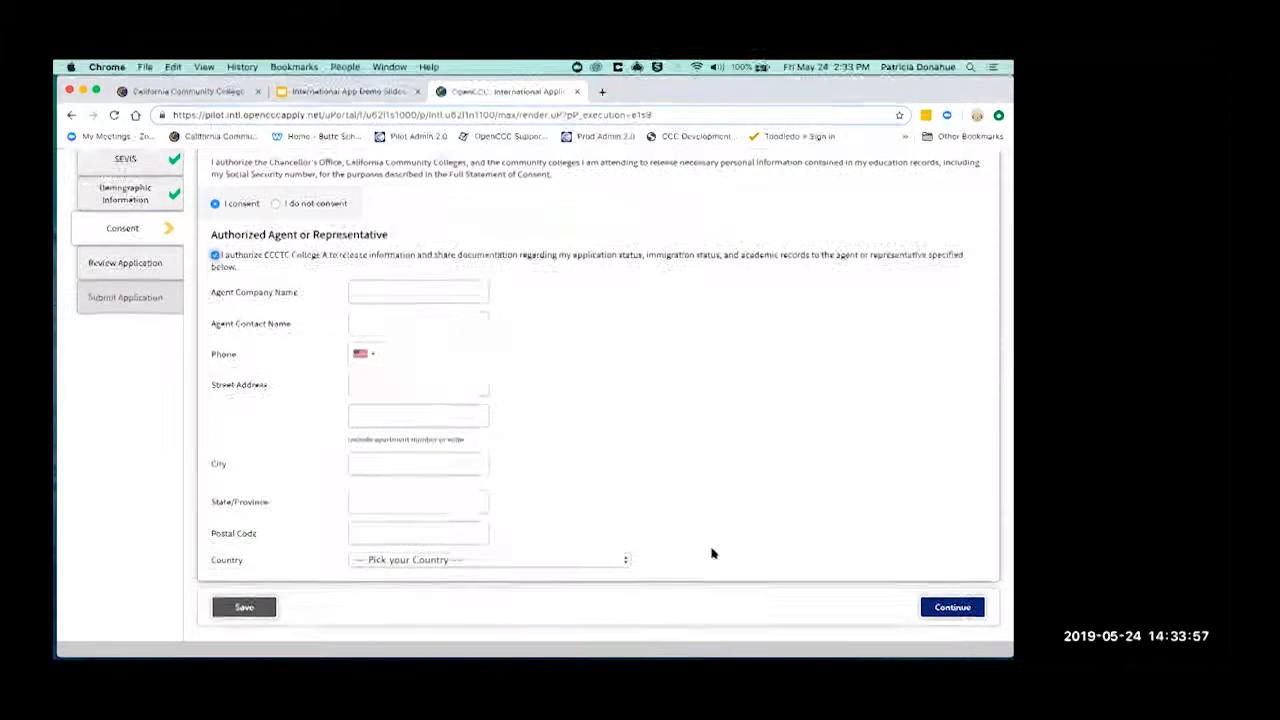
left_click(214, 255)
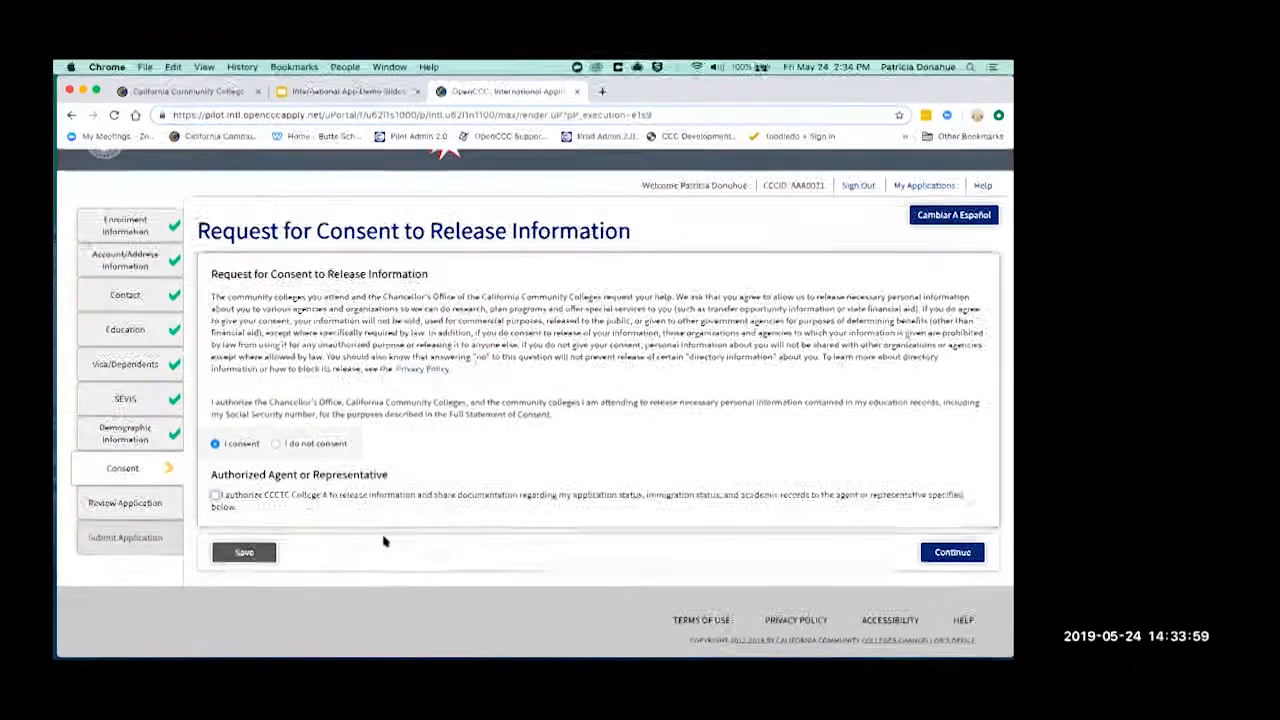
left_click(950, 553)
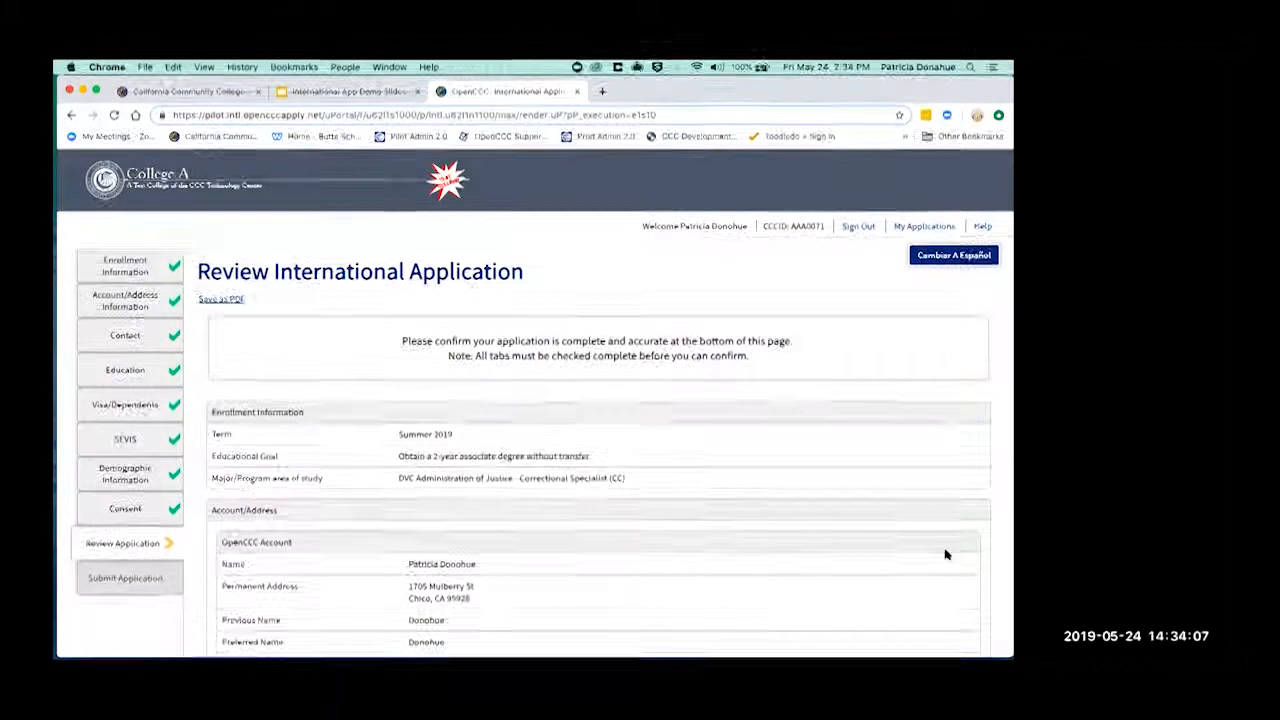
- Scroll through every section of the Review International Application page
scroll(945, 553, "down", 1)
scroll(945, 553, "down", 5)
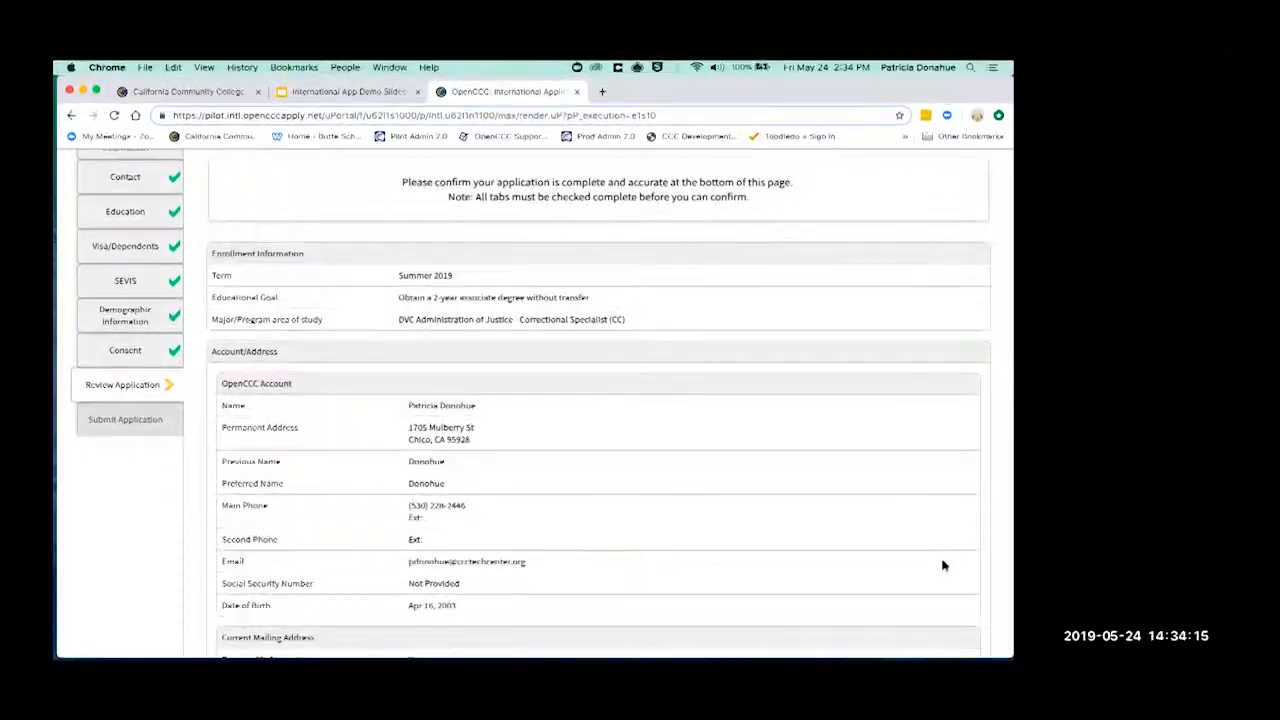
scroll(908, 548, "down", 5)
scroll(908, 548, "down", 10)
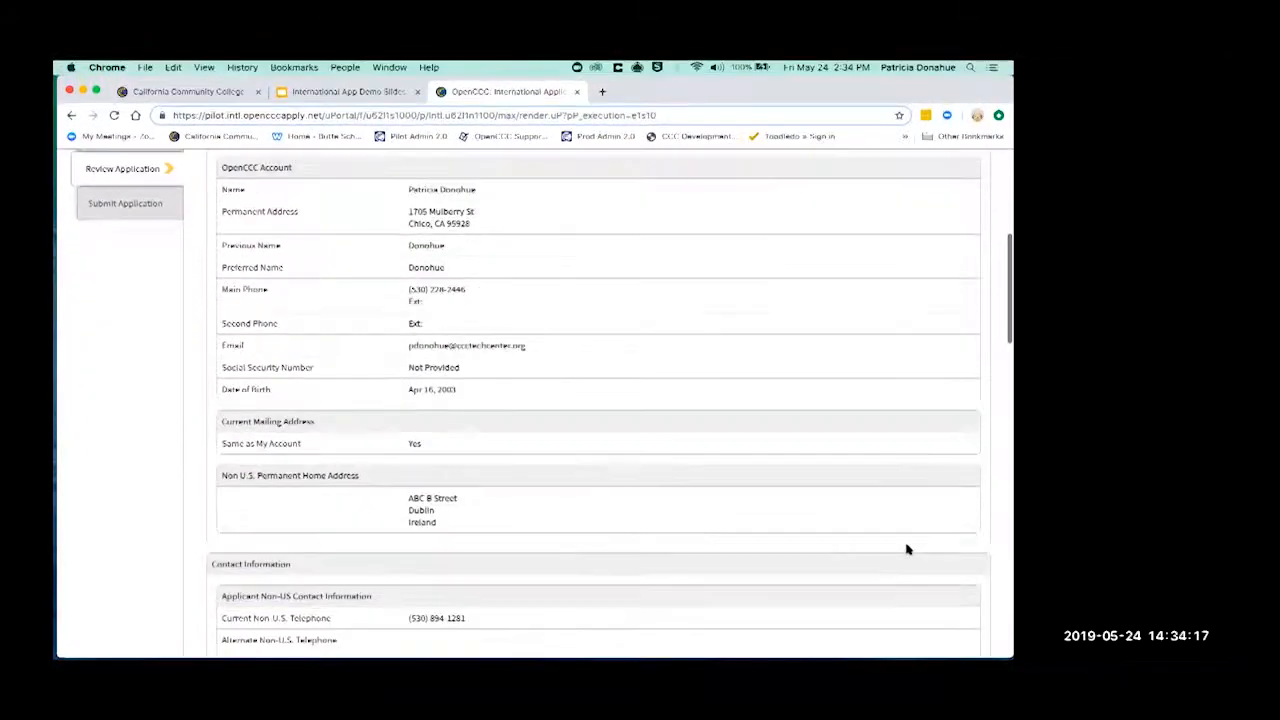
scroll(908, 548, "down", 6)
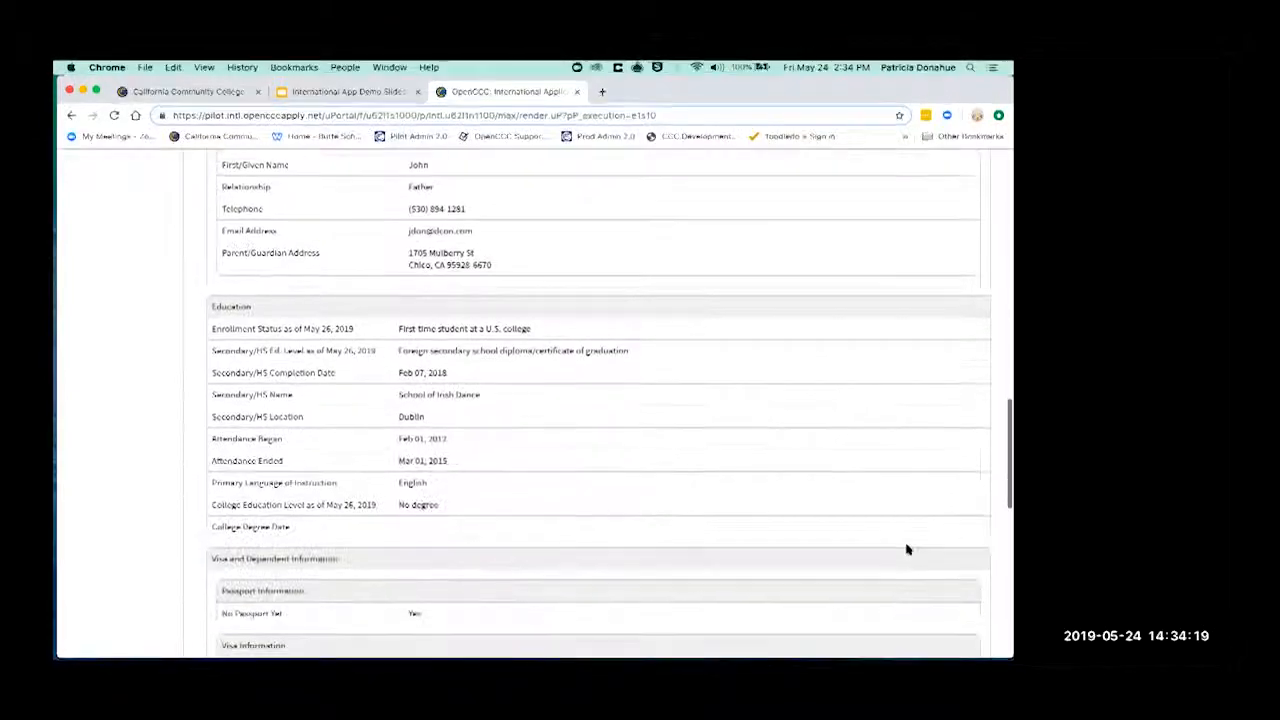
scroll(908, 548, "down", 6)
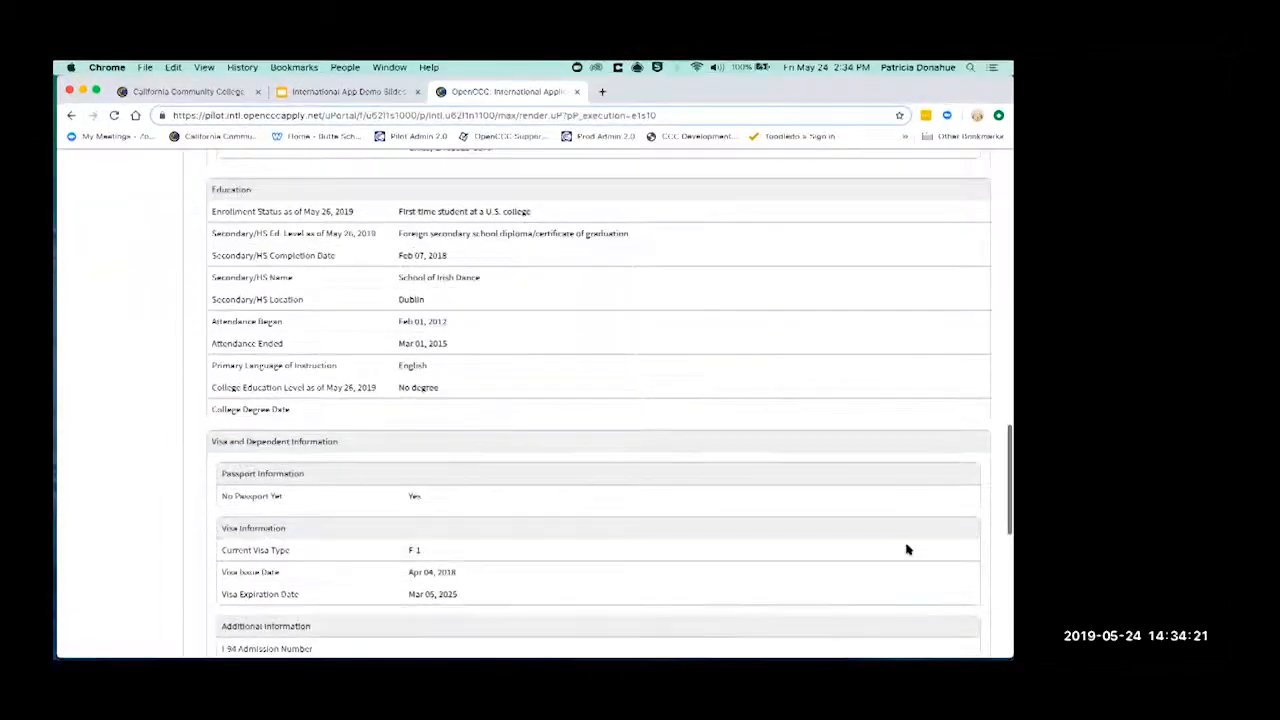
scroll(907, 549, "down", 4)
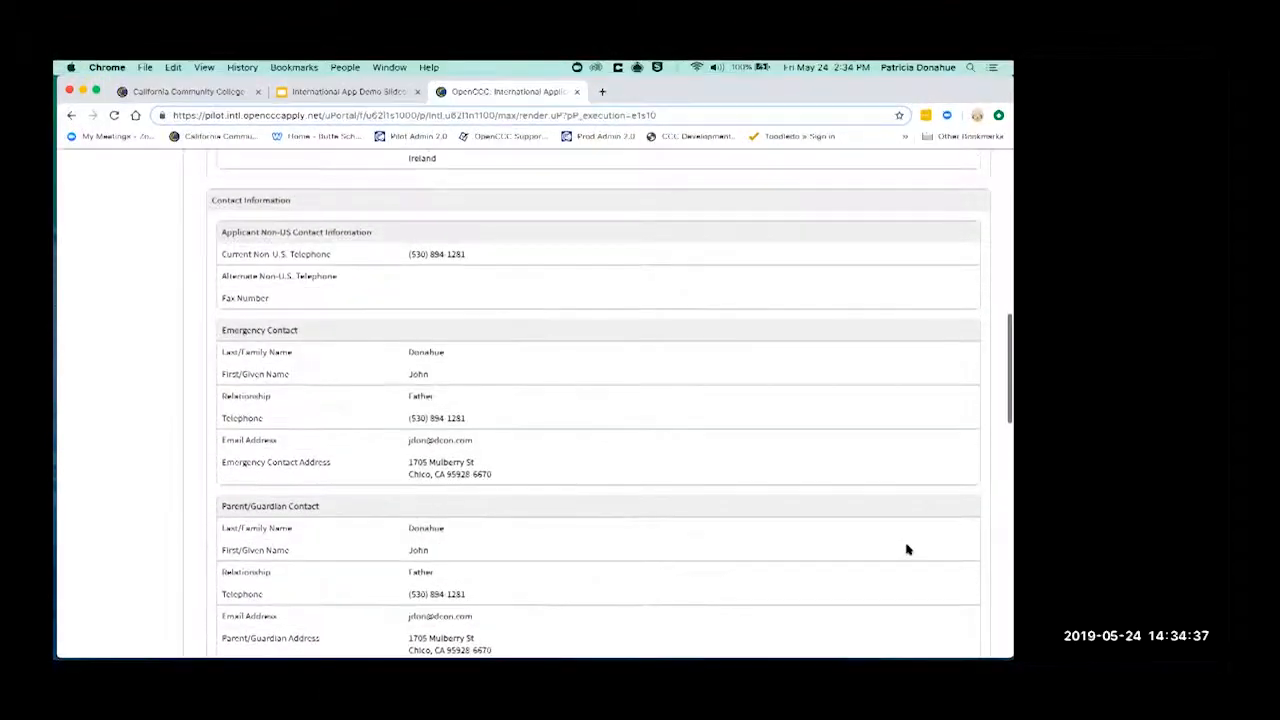
scroll(907, 549, "down", 5)
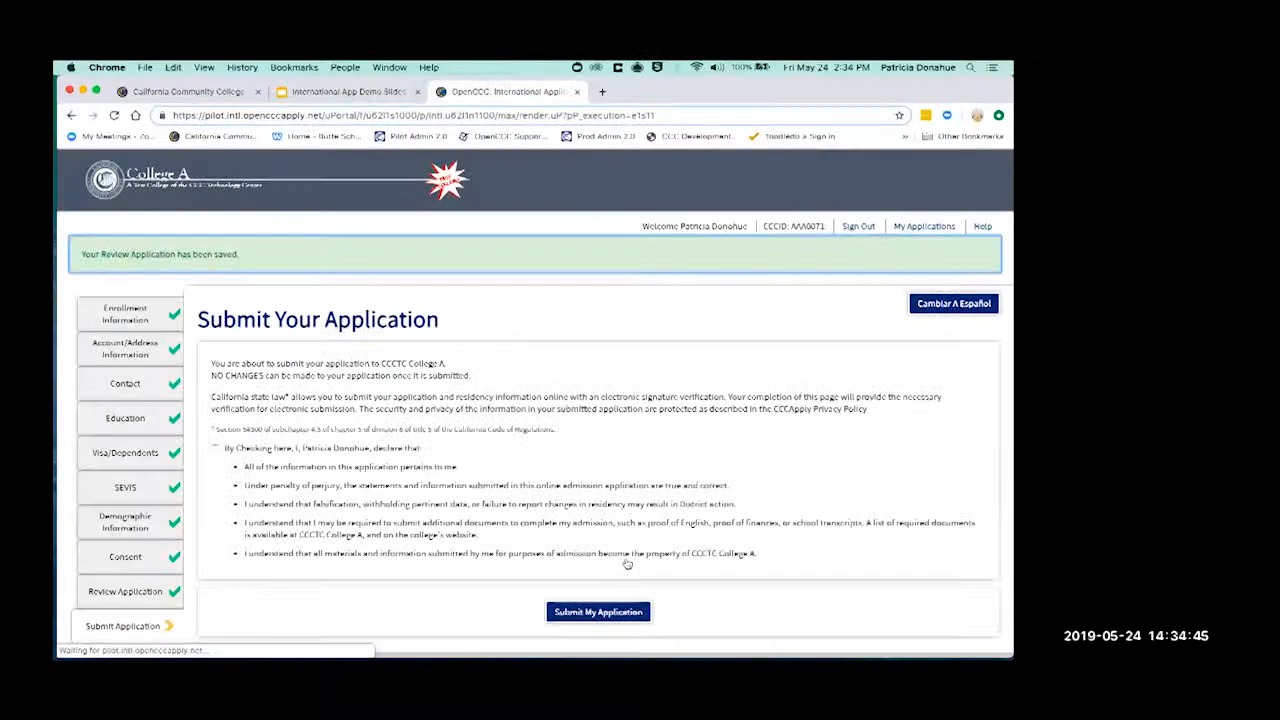
- Check the declaration, submit the application to College A, and switch to the Demo Slides tab
scroll(627, 564, "down", 1)
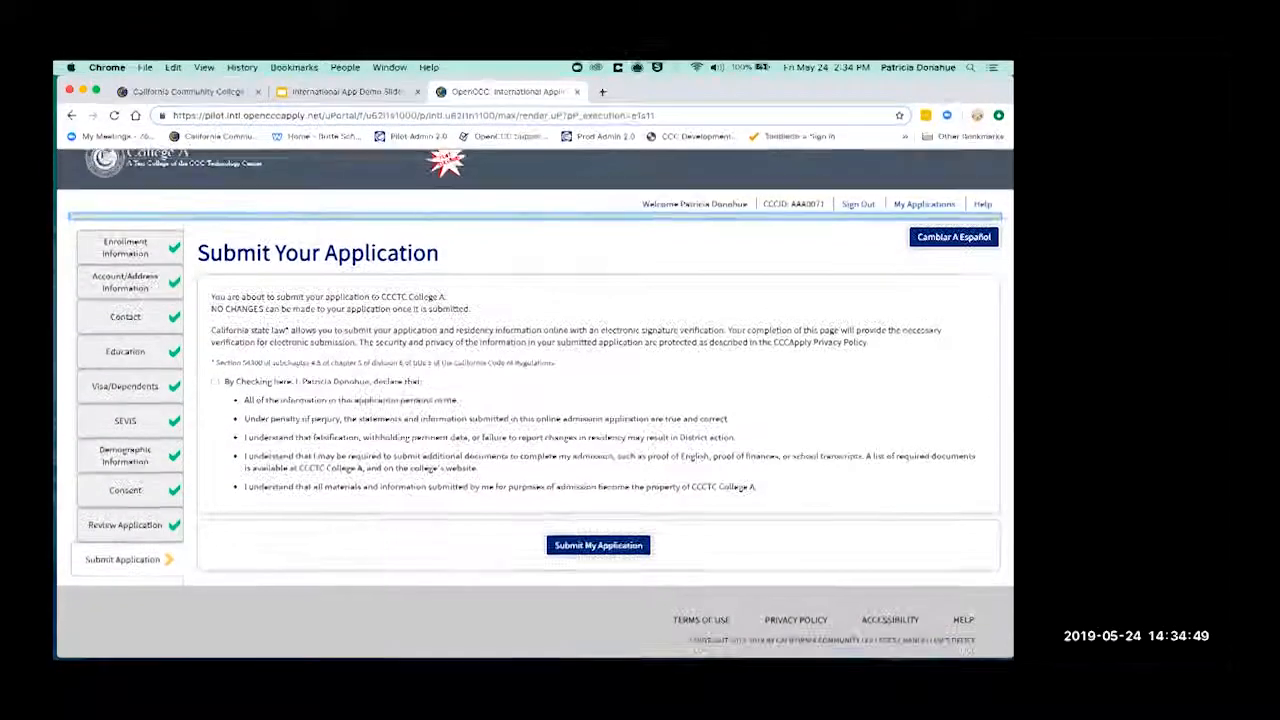
left_click(215, 382)
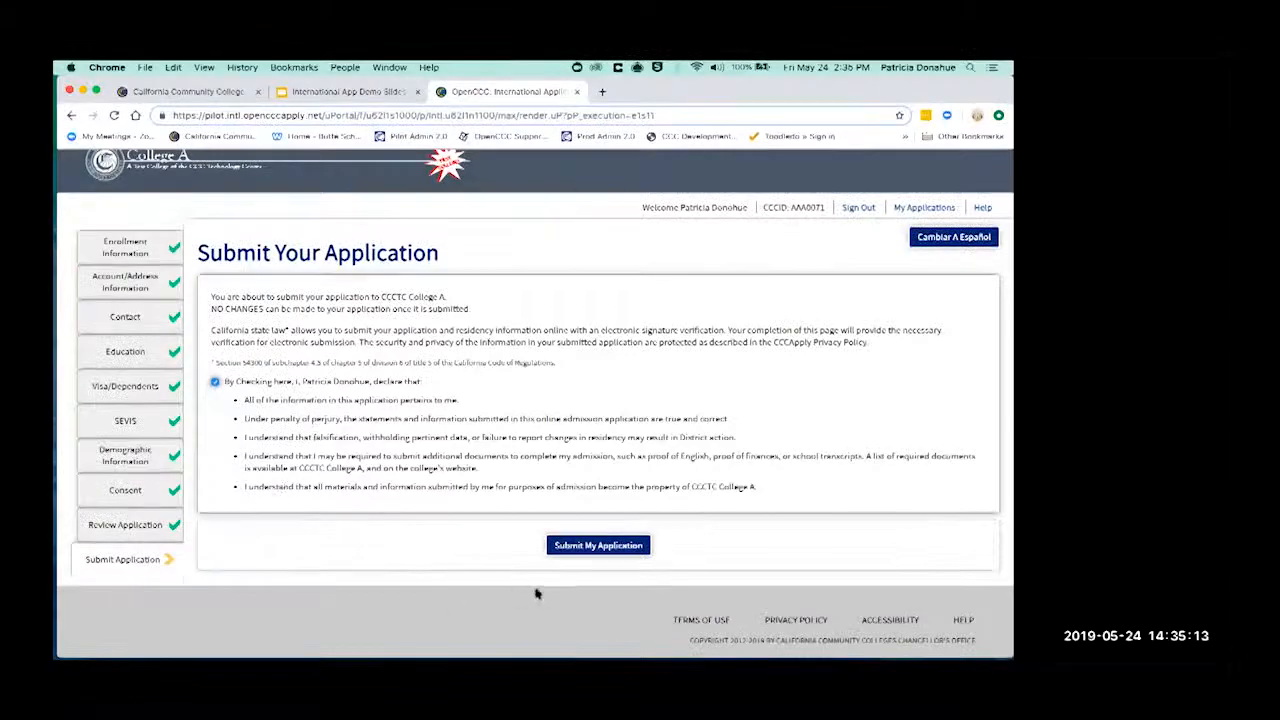
left_click(589, 550)
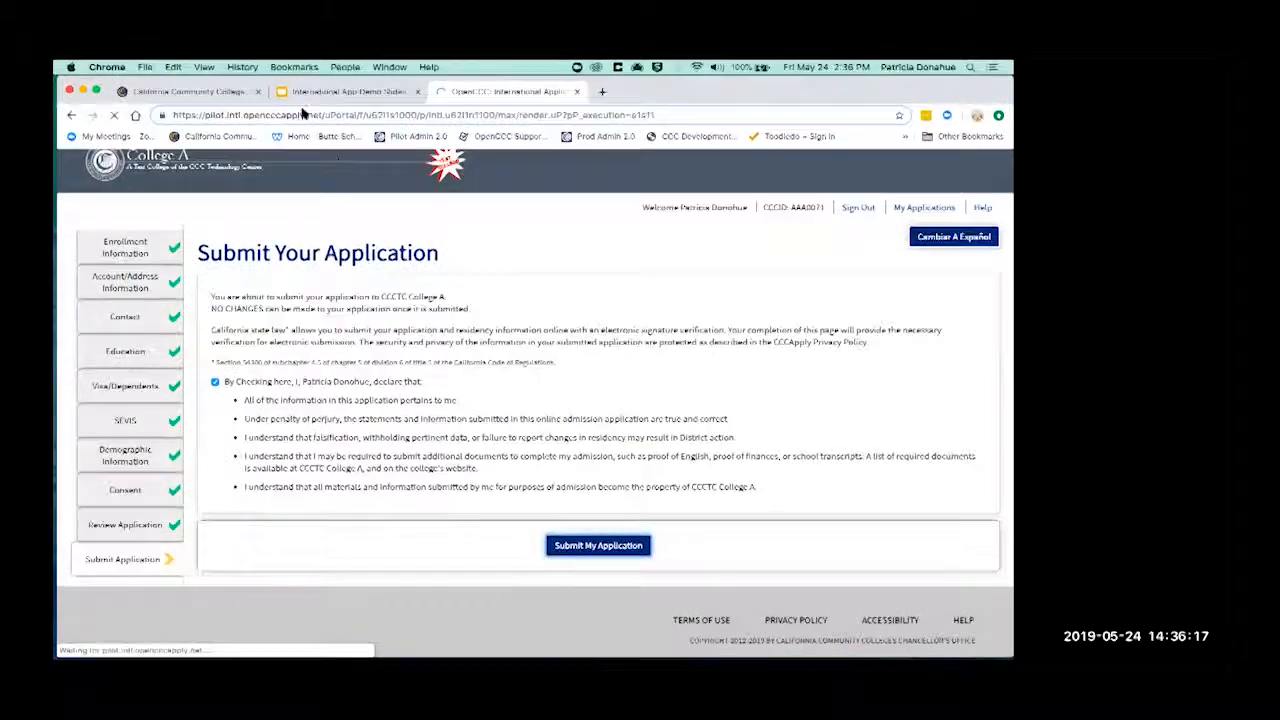
left_click(330, 91)
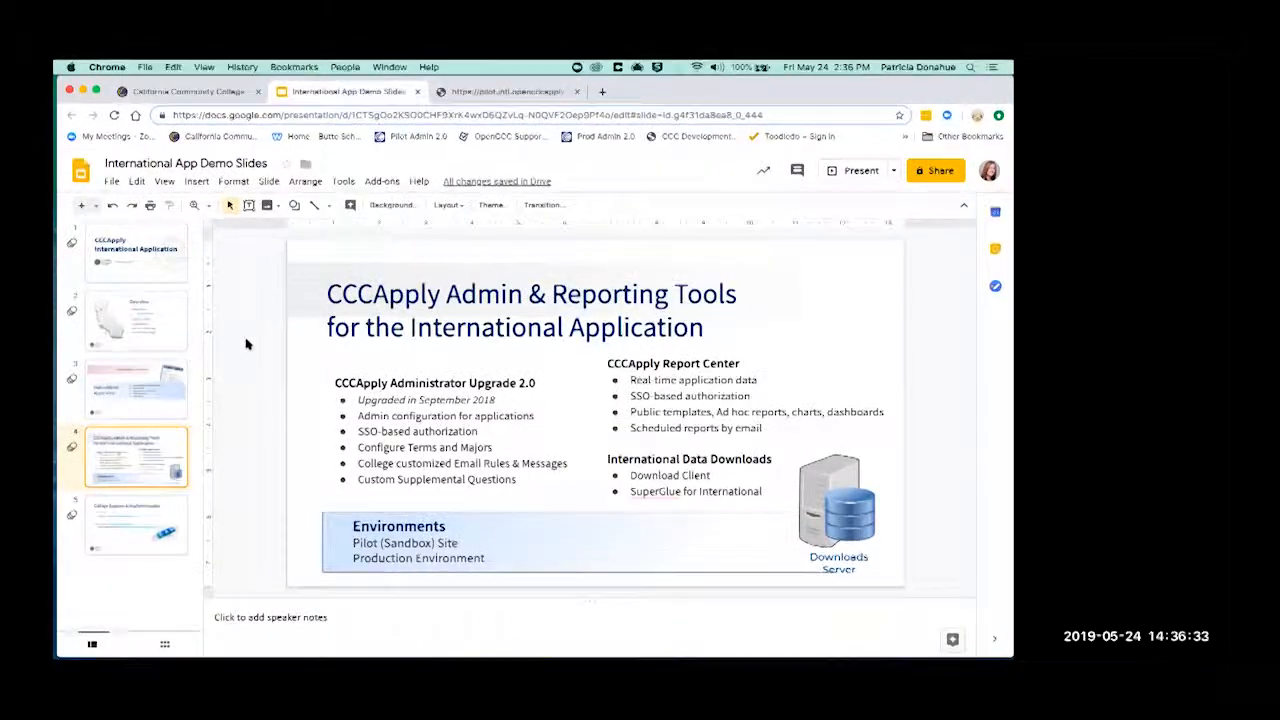